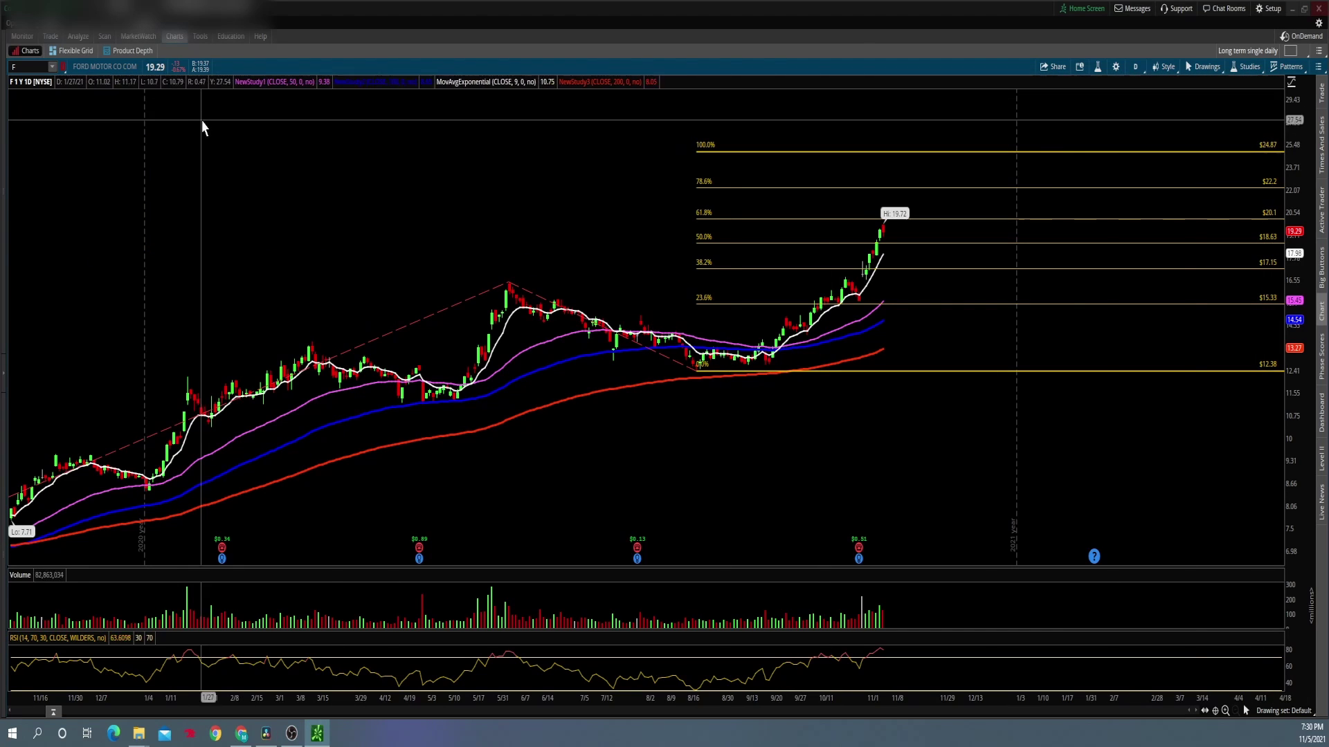
Open the chart's pattern selection, browse the candlestick patterns and start creating a new custom one.
left_click(1291, 69)
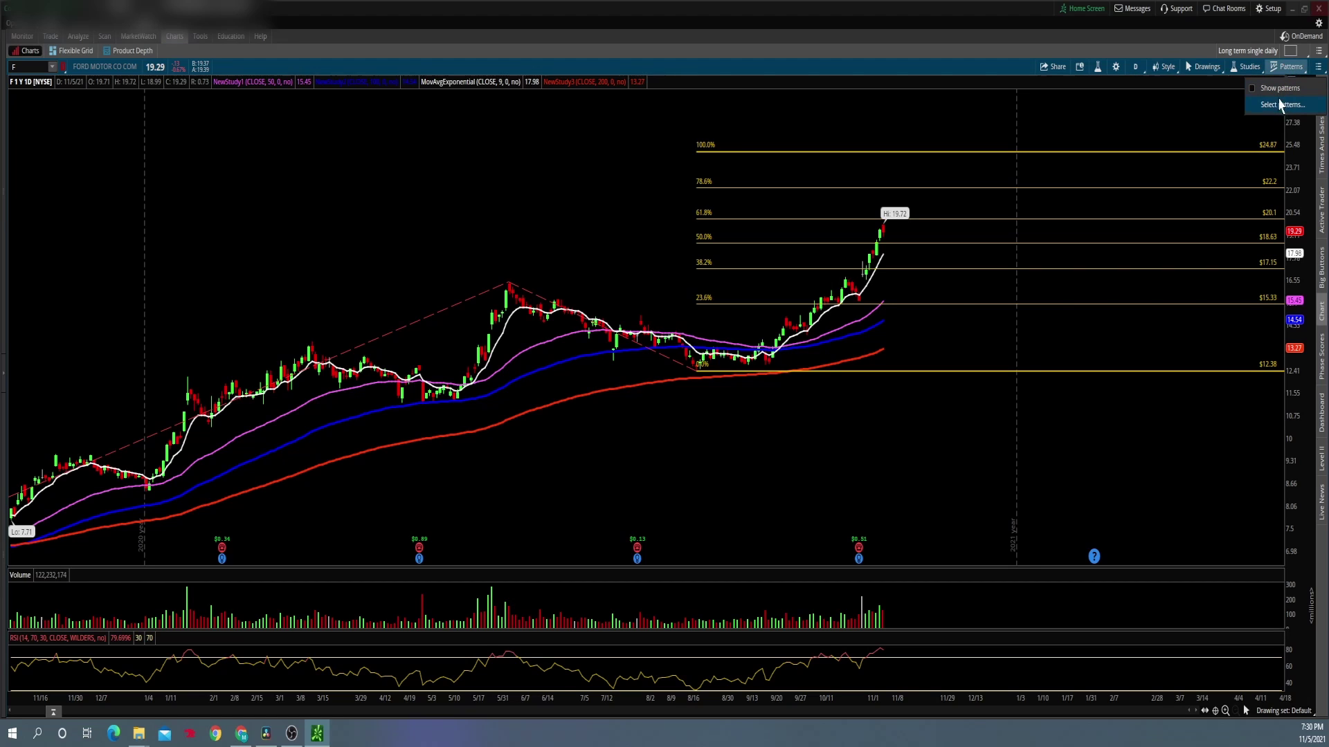
left_click(1279, 105)
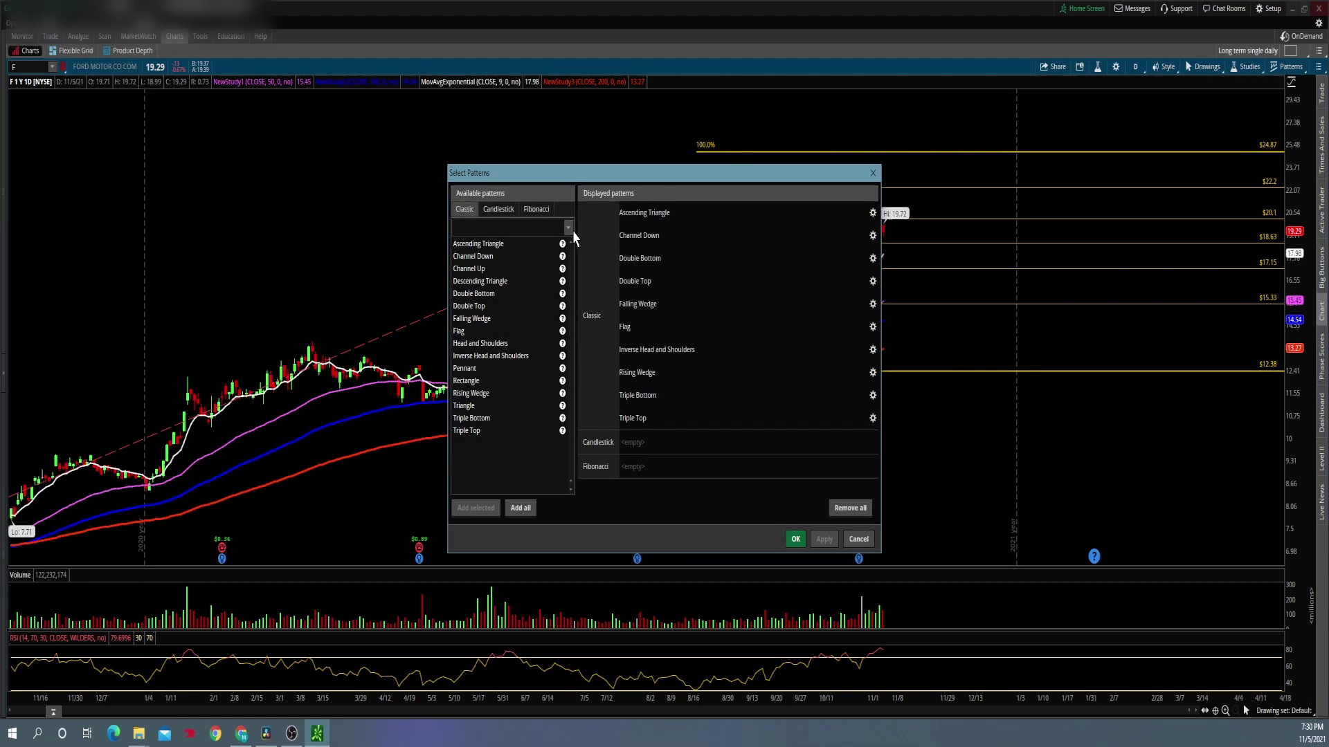
left_click(499, 209)
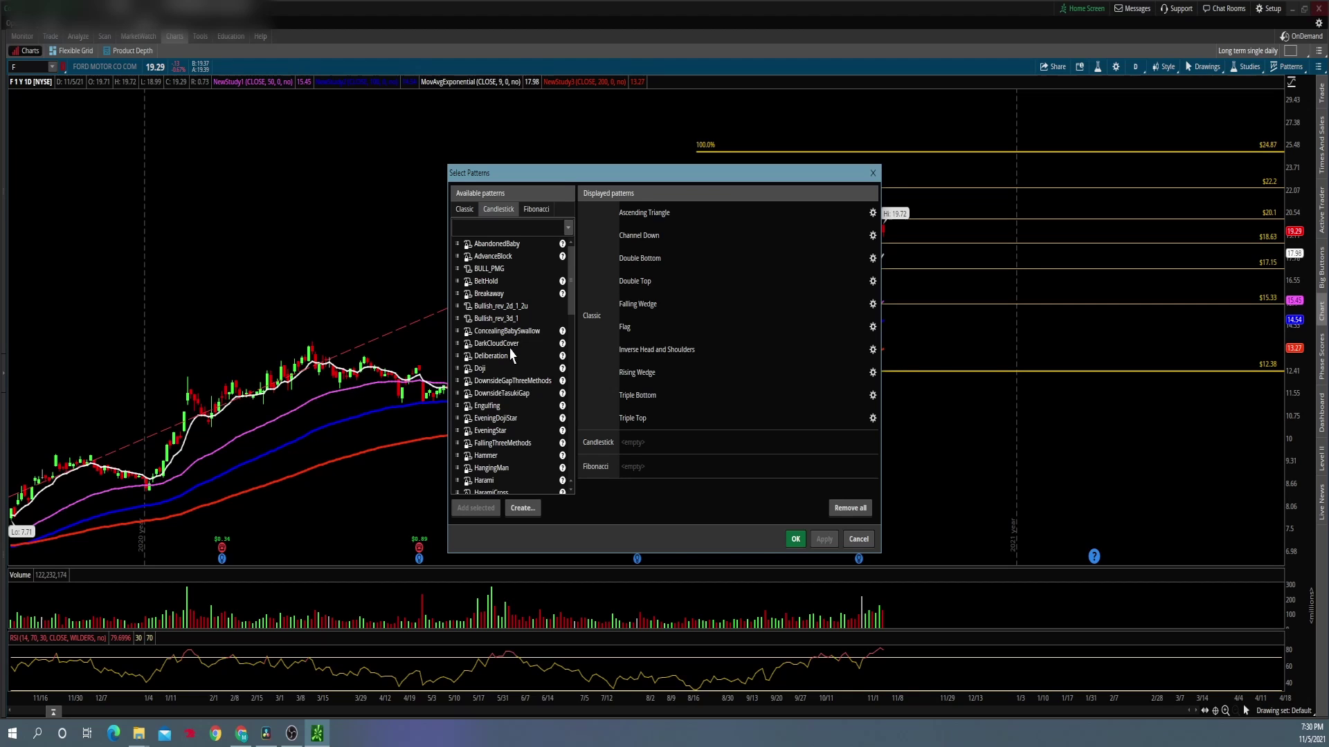
scroll(512, 355, "down", 3)
scroll(512, 356, "down", 4)
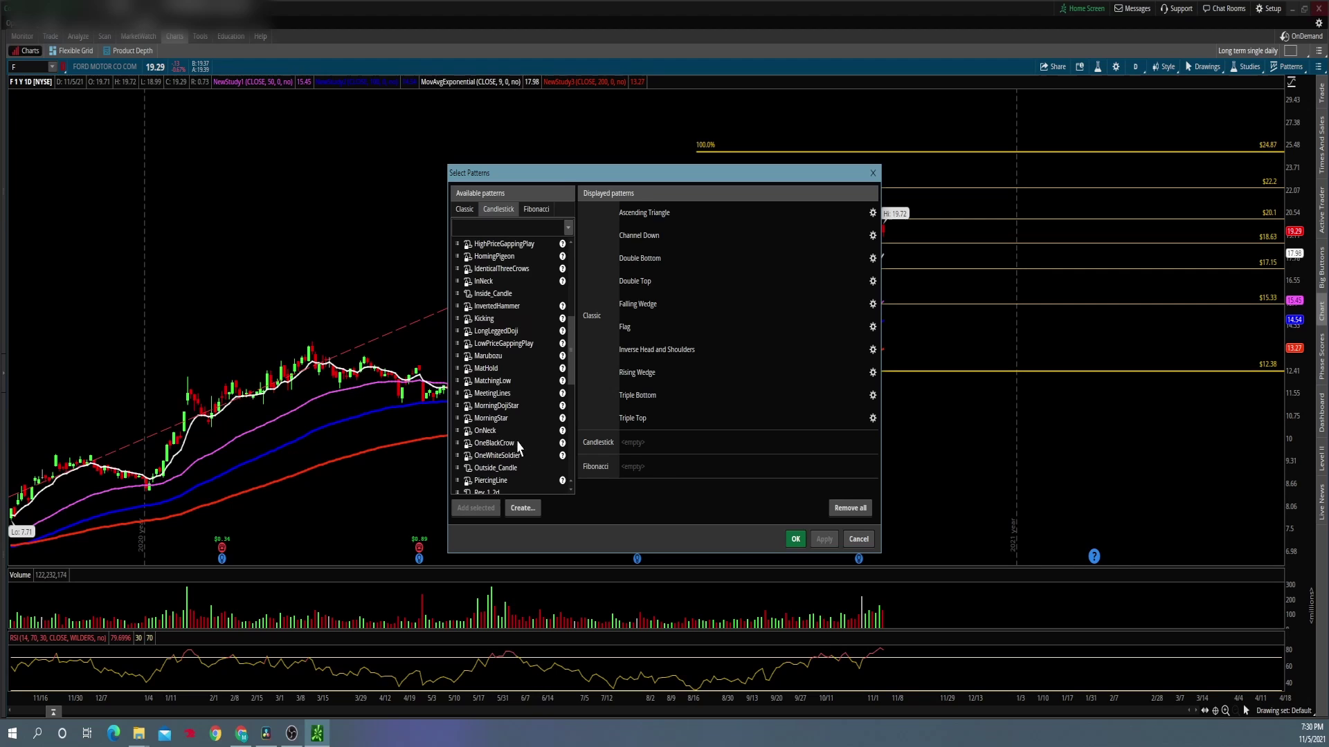
left_click(523, 510)
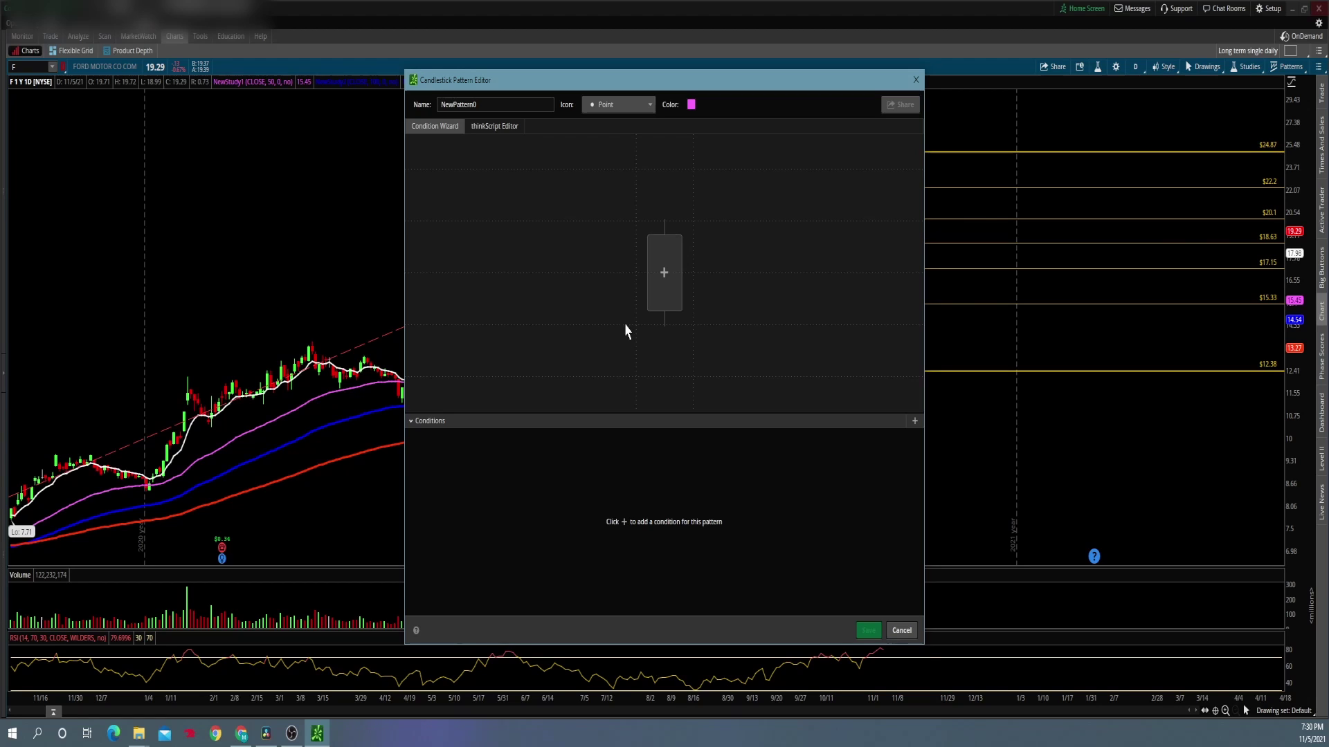
Add a mixed-candles element as the pattern's first candle and set its total to 1.
left_click(662, 278)
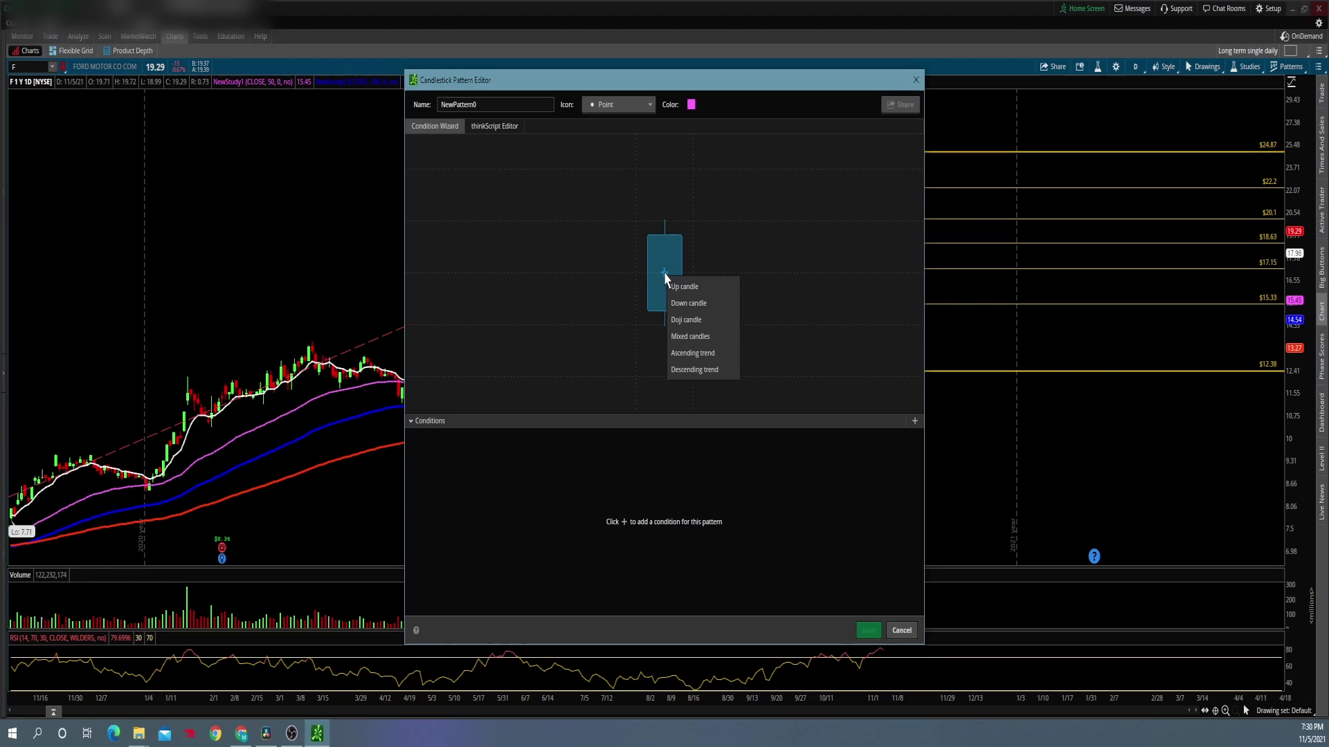
left_click(683, 337)
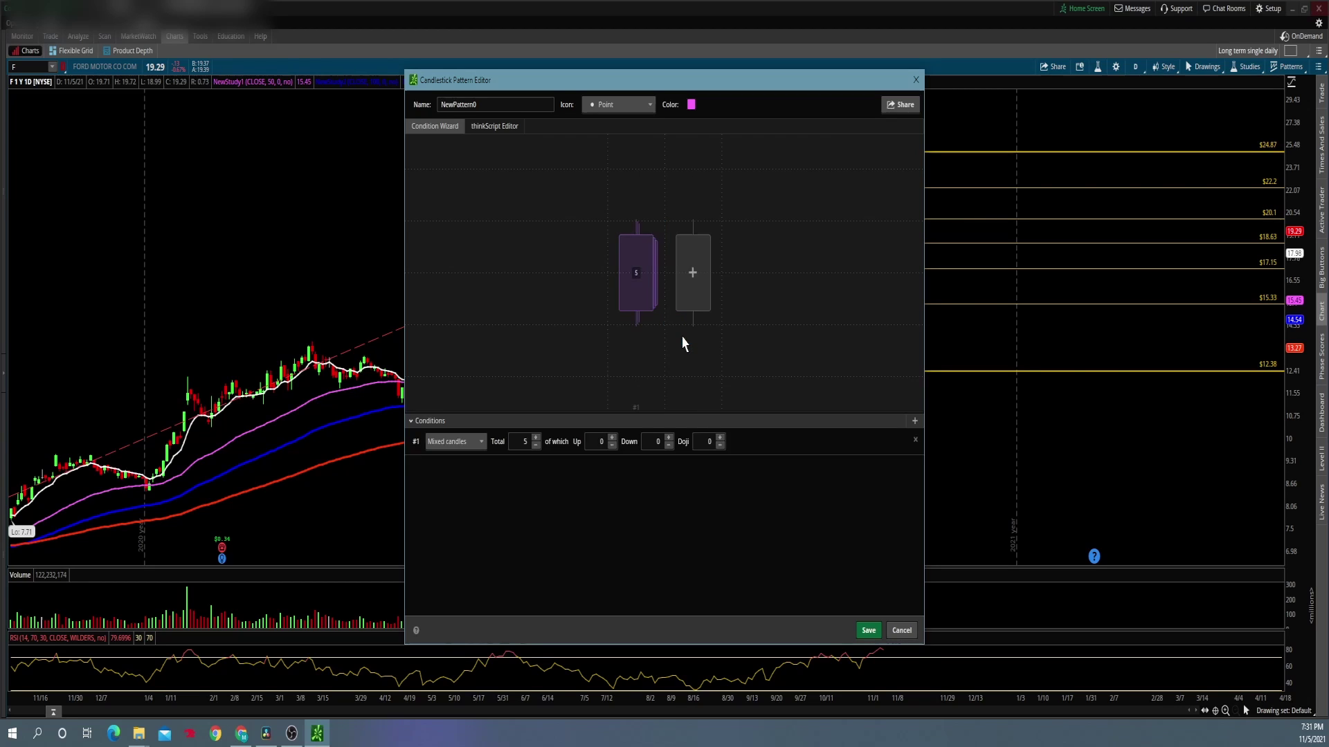
left_click(637, 277)
left_click(609, 308)
mouse_move(635, 283)
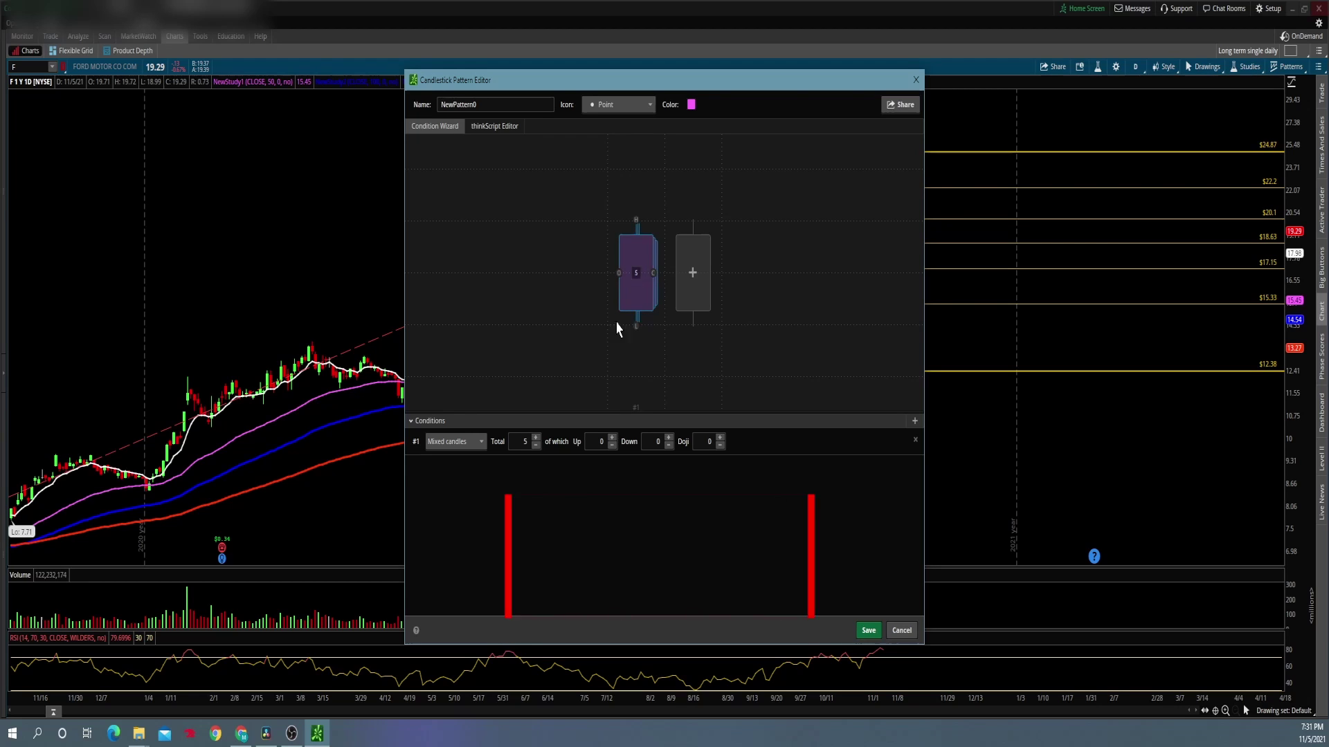
left_click(537, 447)
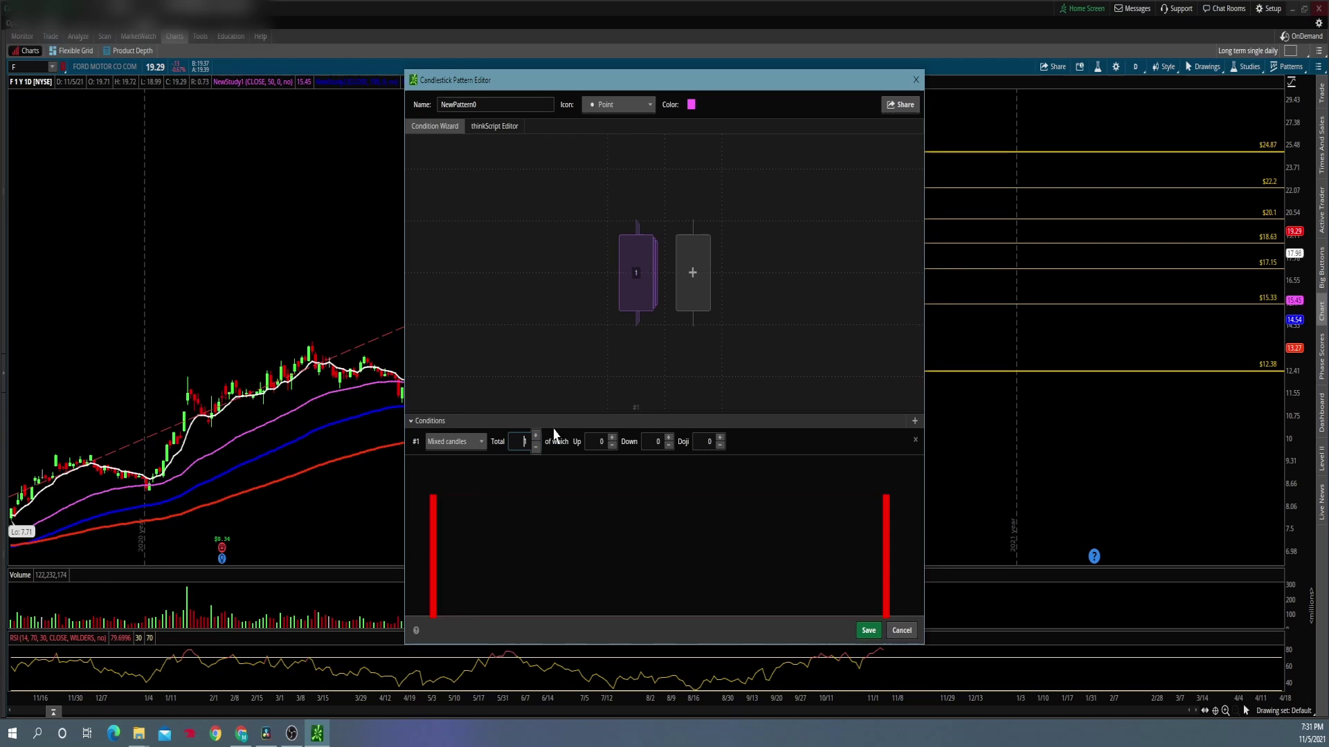
Add a second mixed-candles element with a total of 1 and name the pattern Inside.
left_click(691, 278)
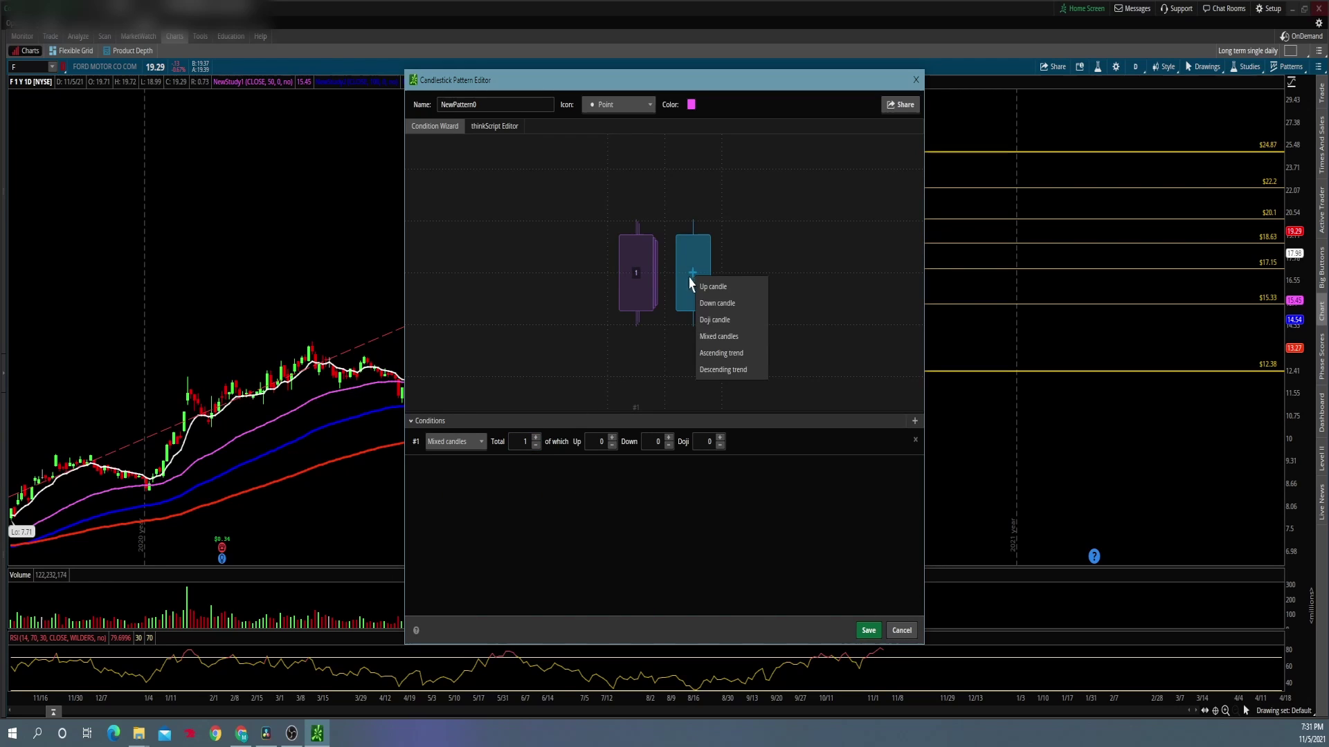
left_click(706, 338)
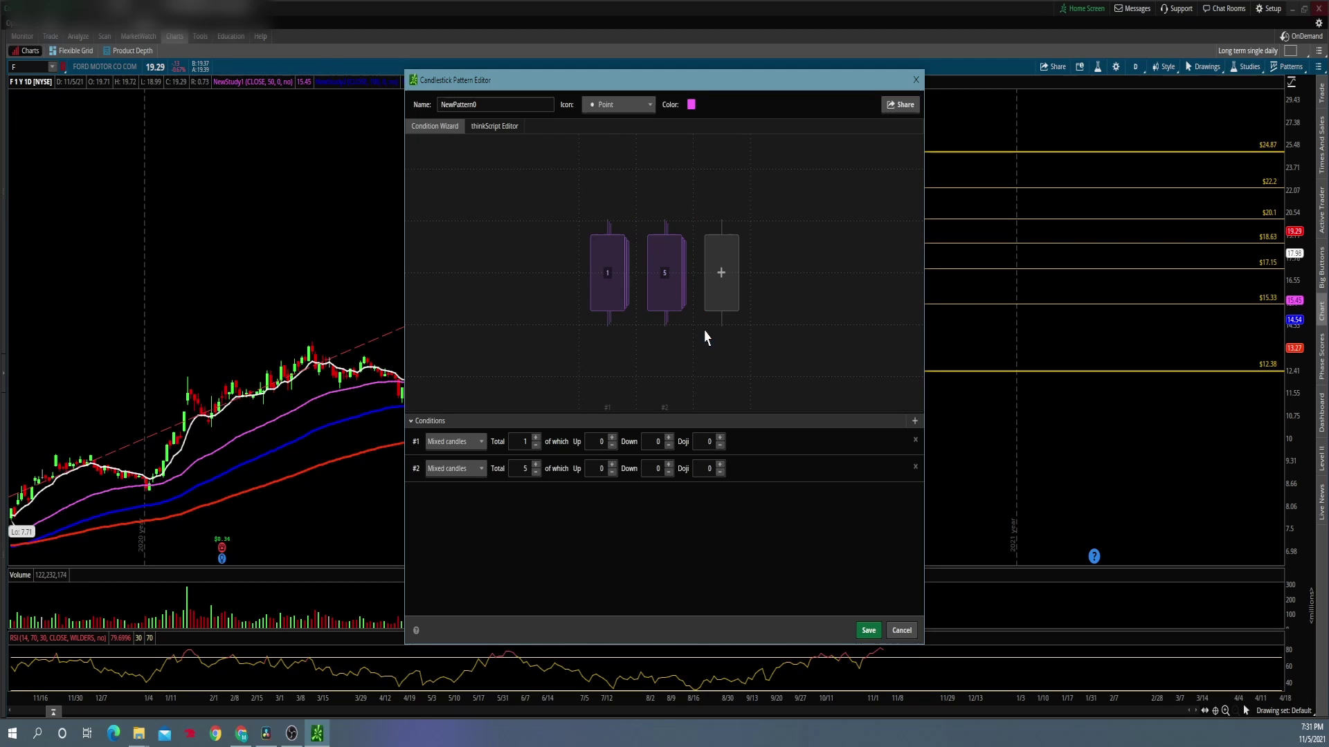
left_click(535, 472)
left_click(536, 473)
left_click(536, 472)
left_click(535, 472)
double_click(484, 105)
type("Inside")
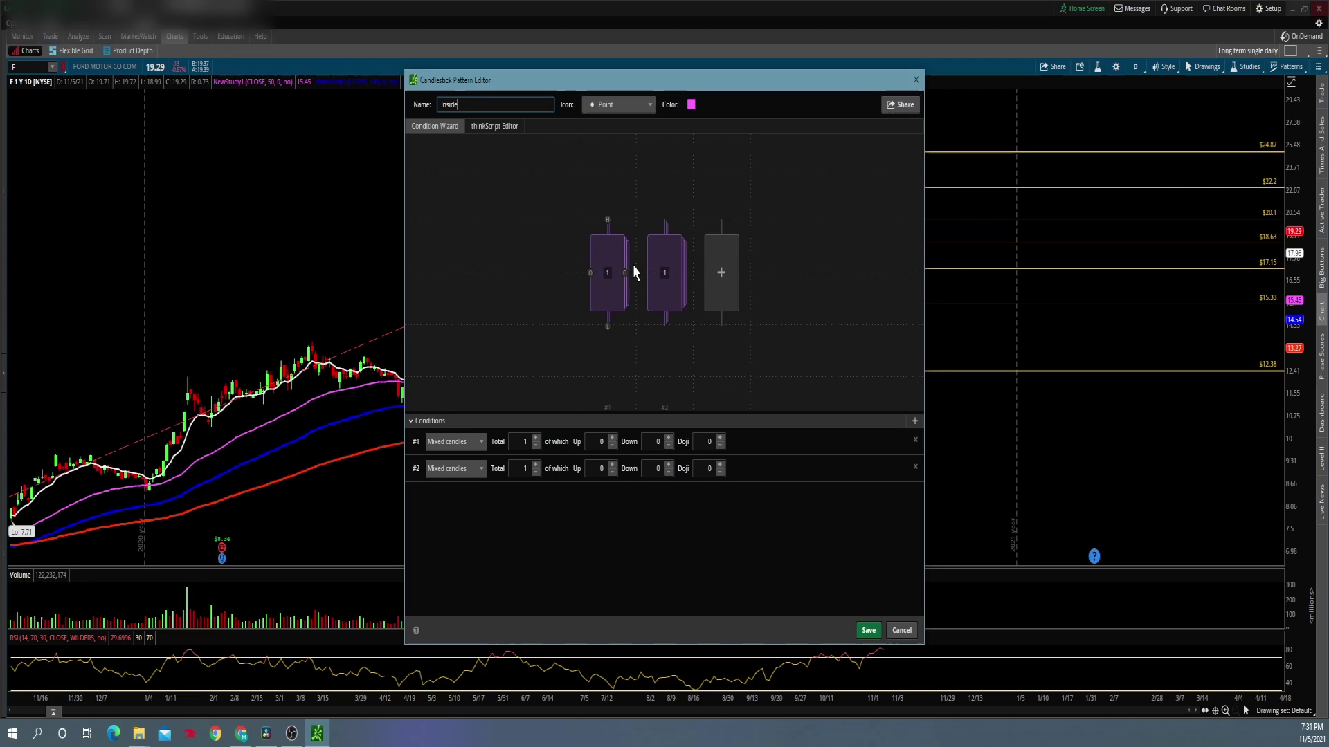
Add conditions making the second candle's high less than the first candle's high and its low greater than the first candle's low.
mouse_move(658, 220)
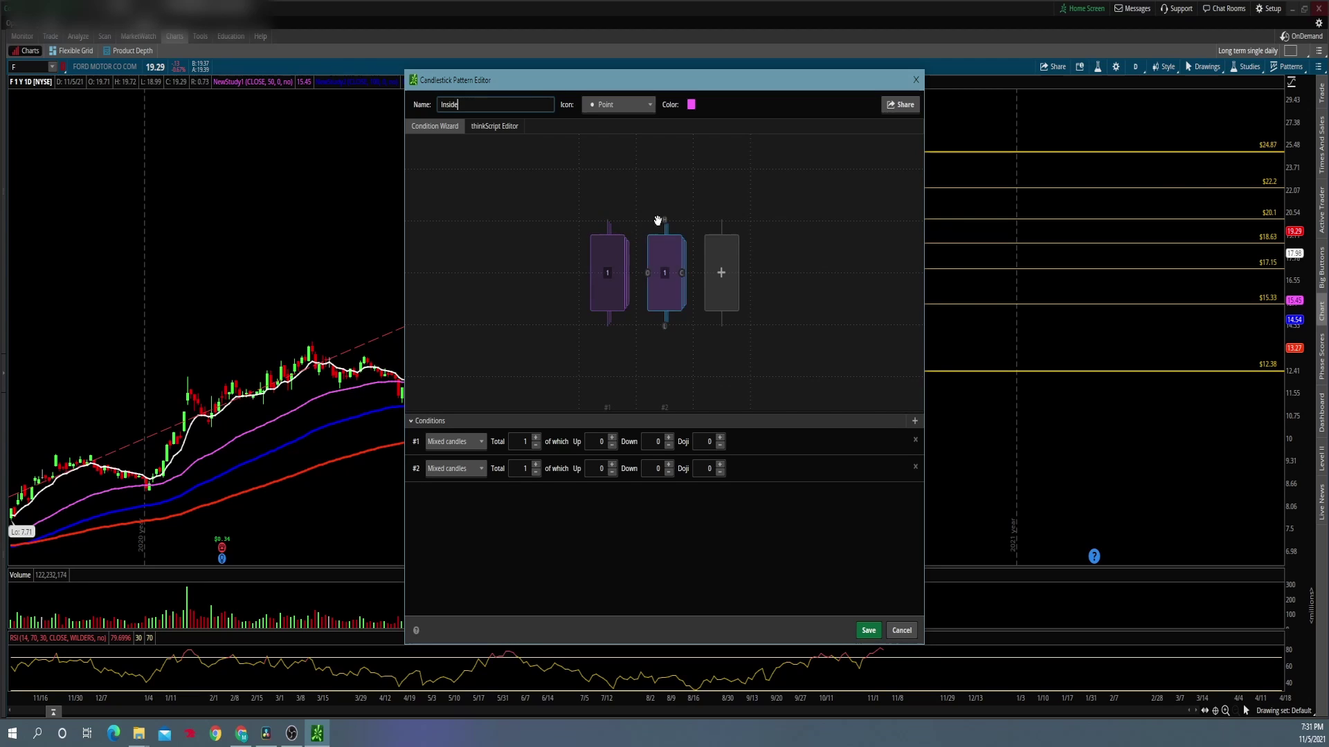
left_click_drag(664, 219, 607, 220)
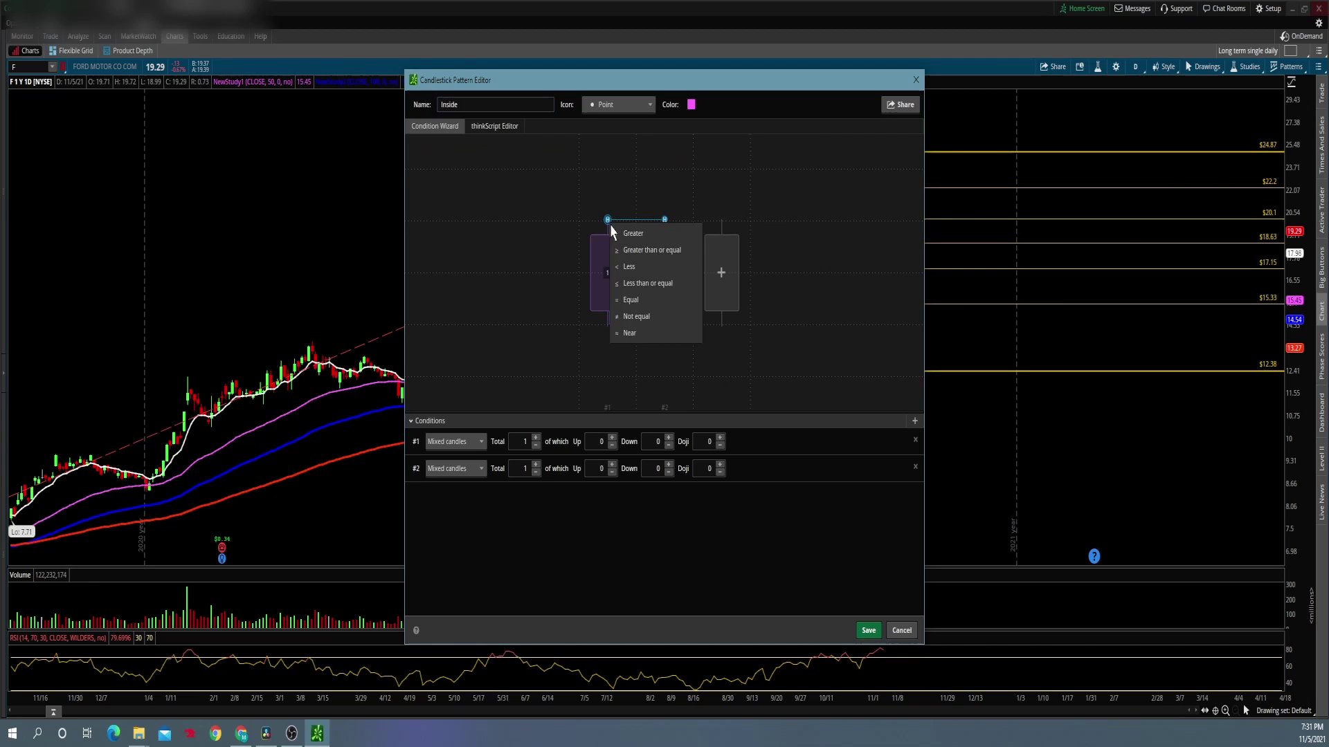
left_click(627, 267)
left_click_drag(665, 378, 608, 378)
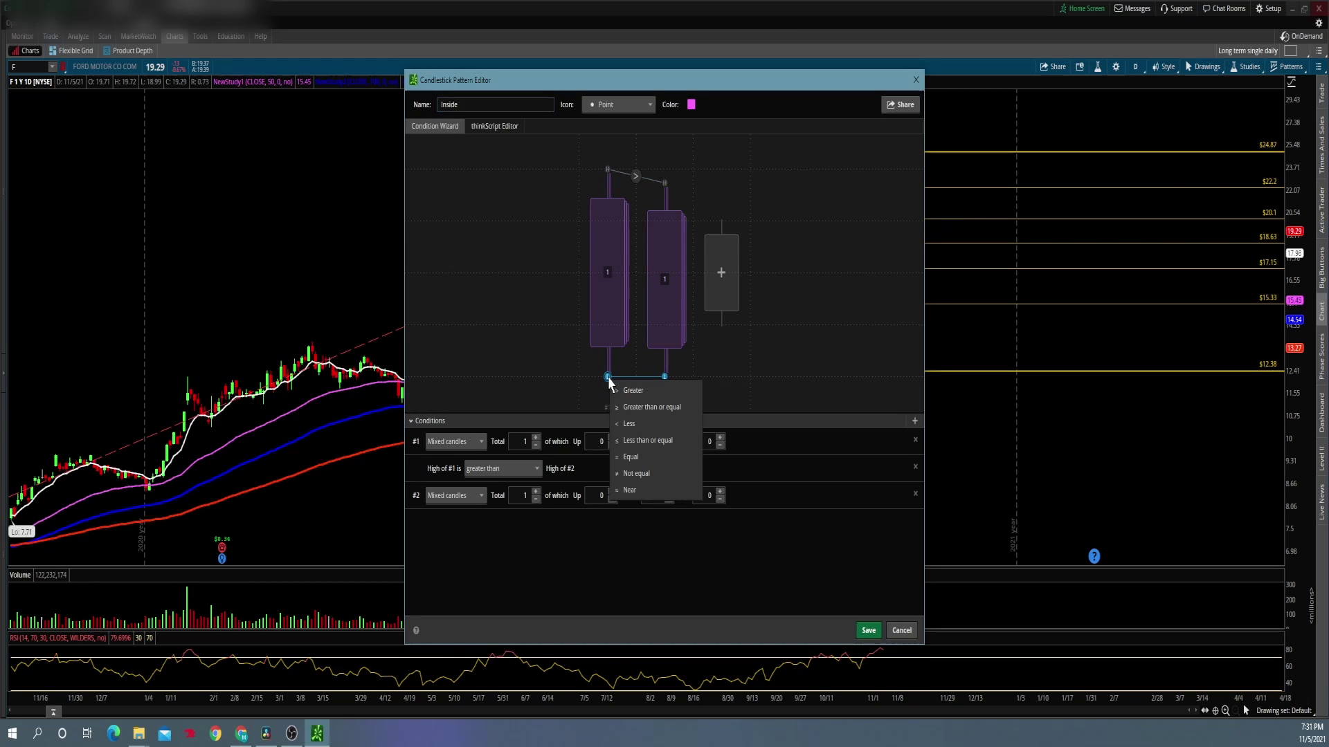
left_click(628, 391)
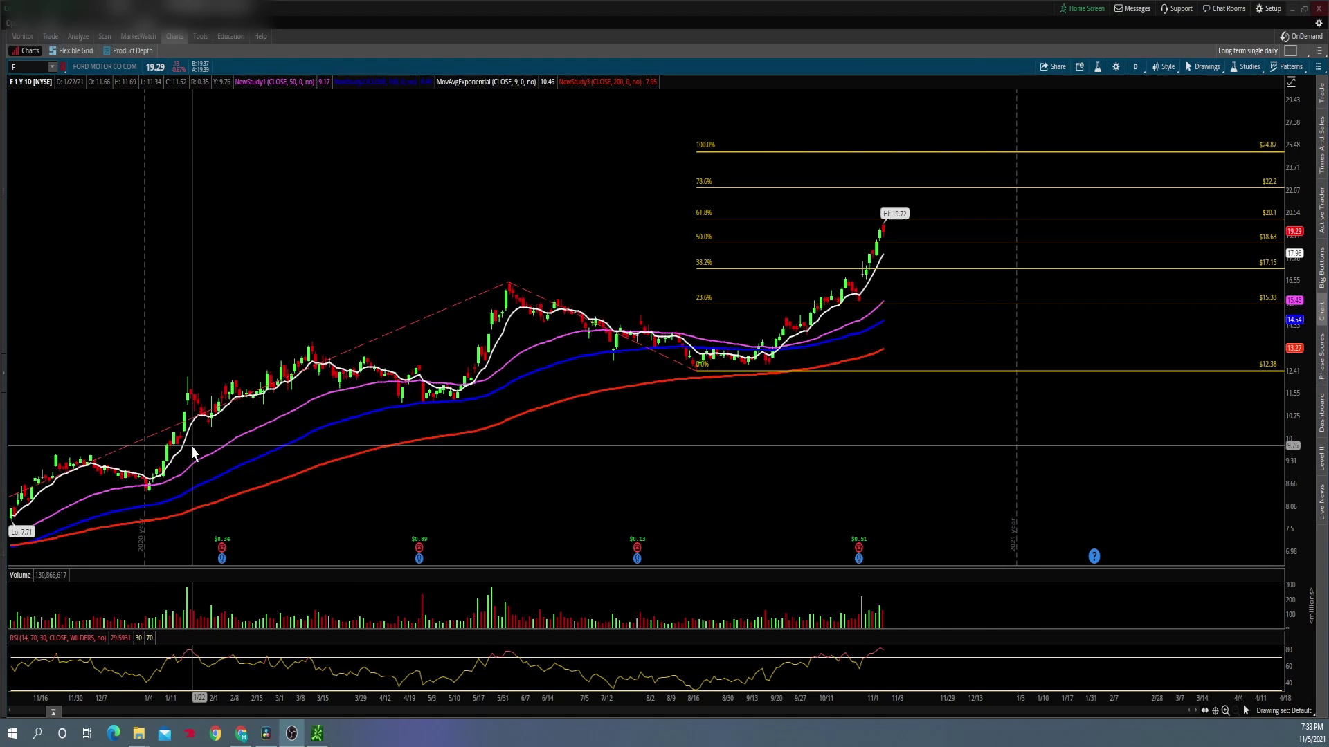
Switch to the stock scanner and remove both existing Inside_Candle study filters.
left_click(104, 36)
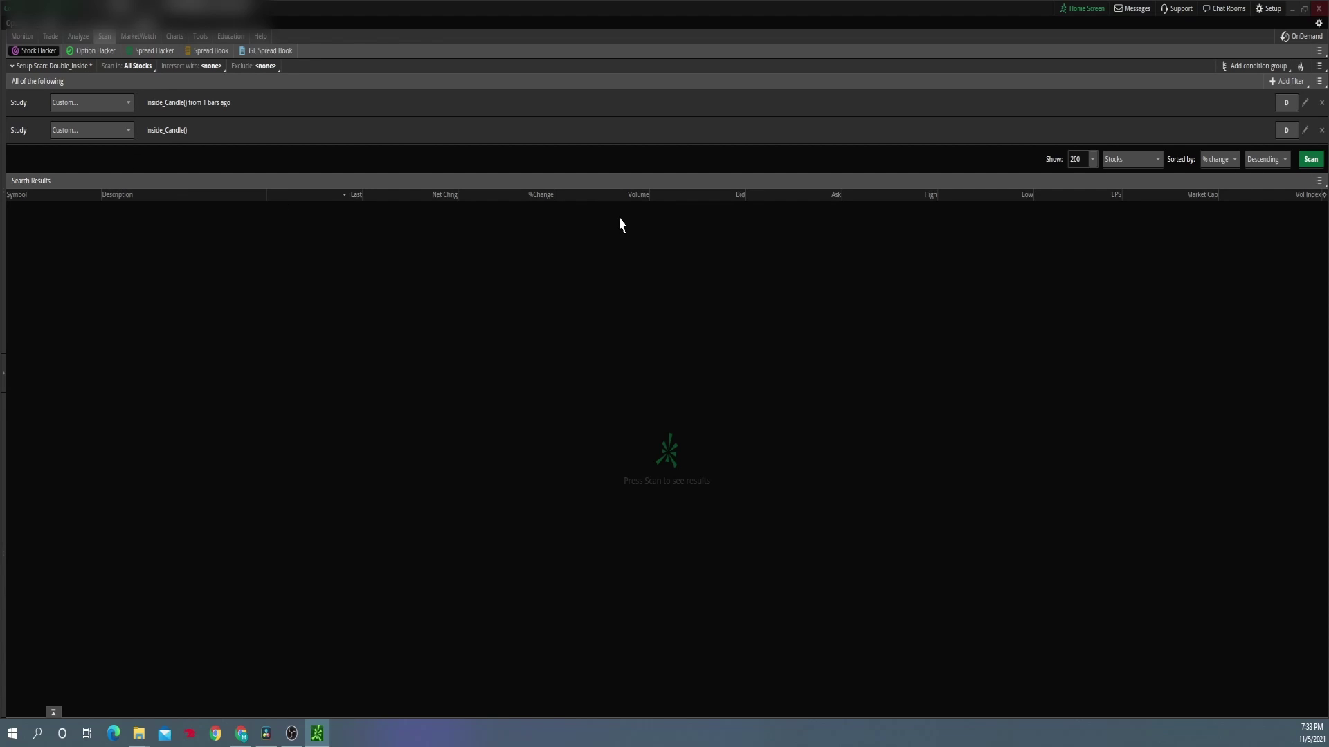
left_click(1321, 104)
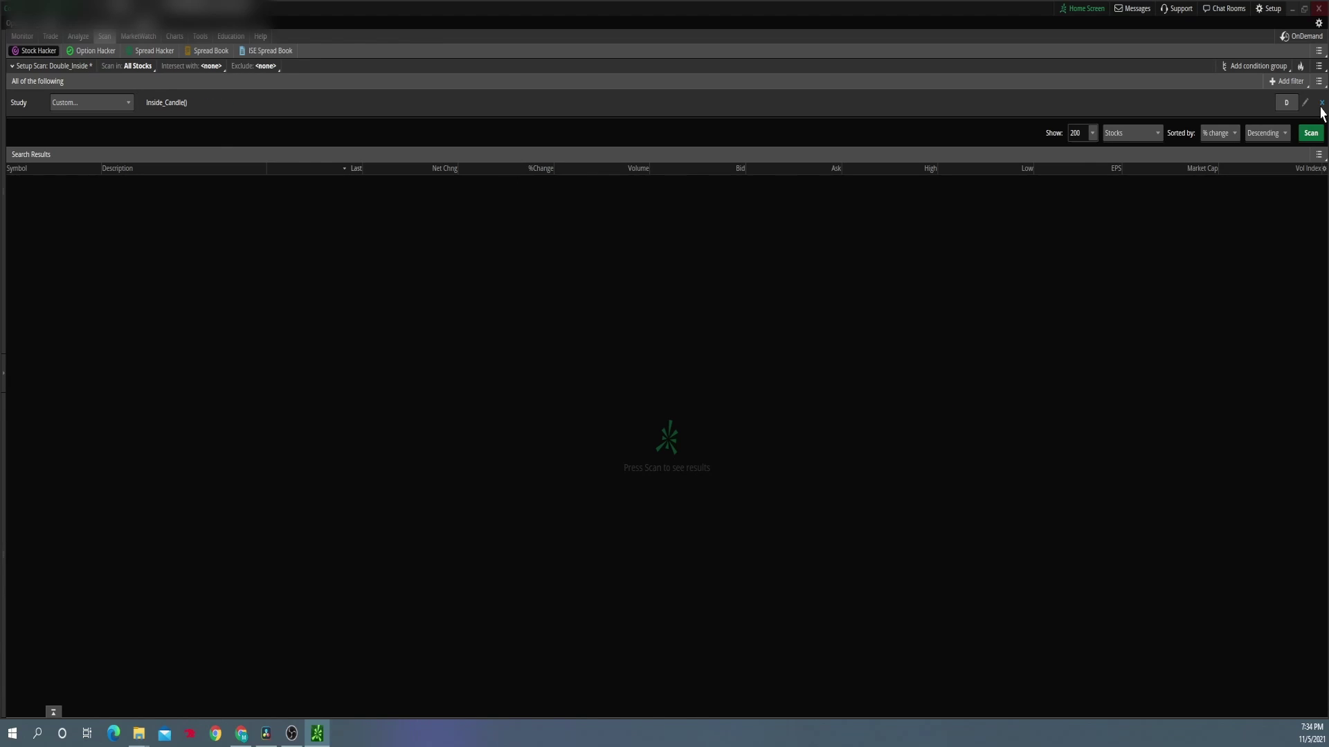
left_click(1322, 104)
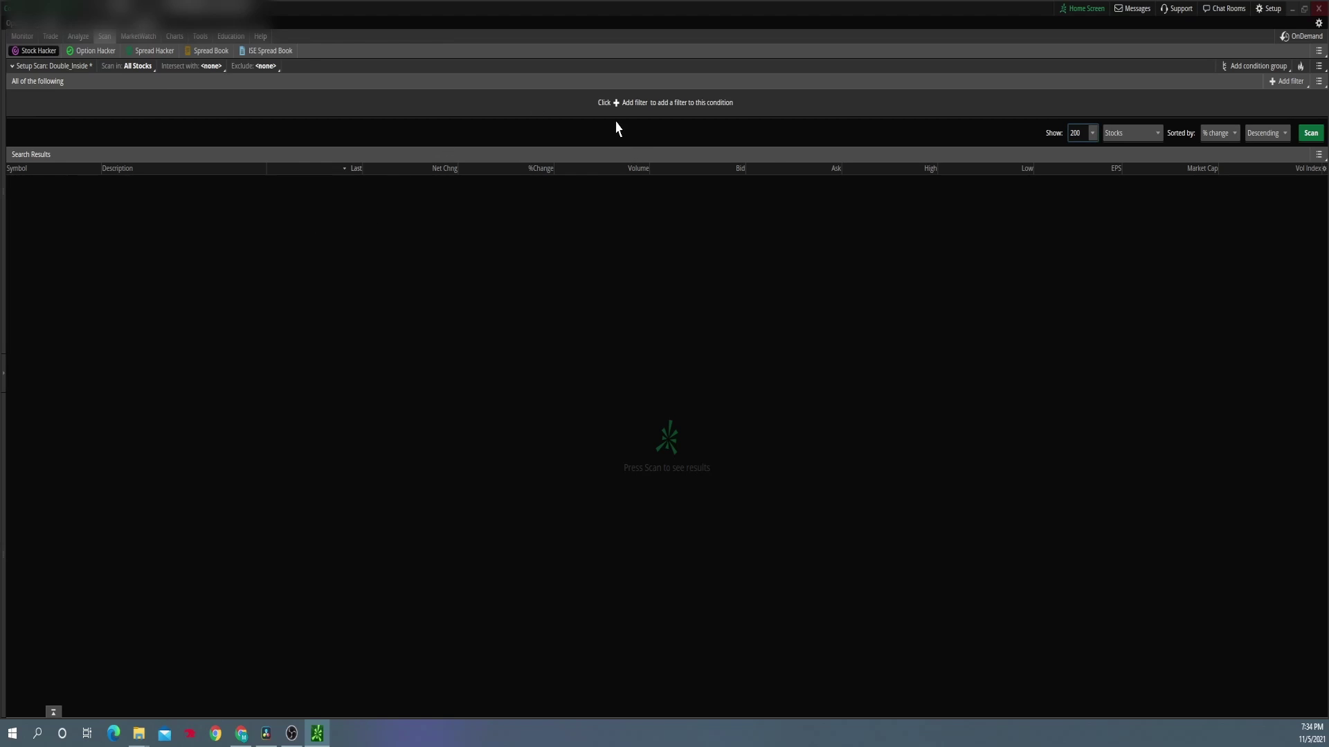
Add a study filter to the scan that uses the user-defined pattern Inside_Candle.
left_click(1284, 82)
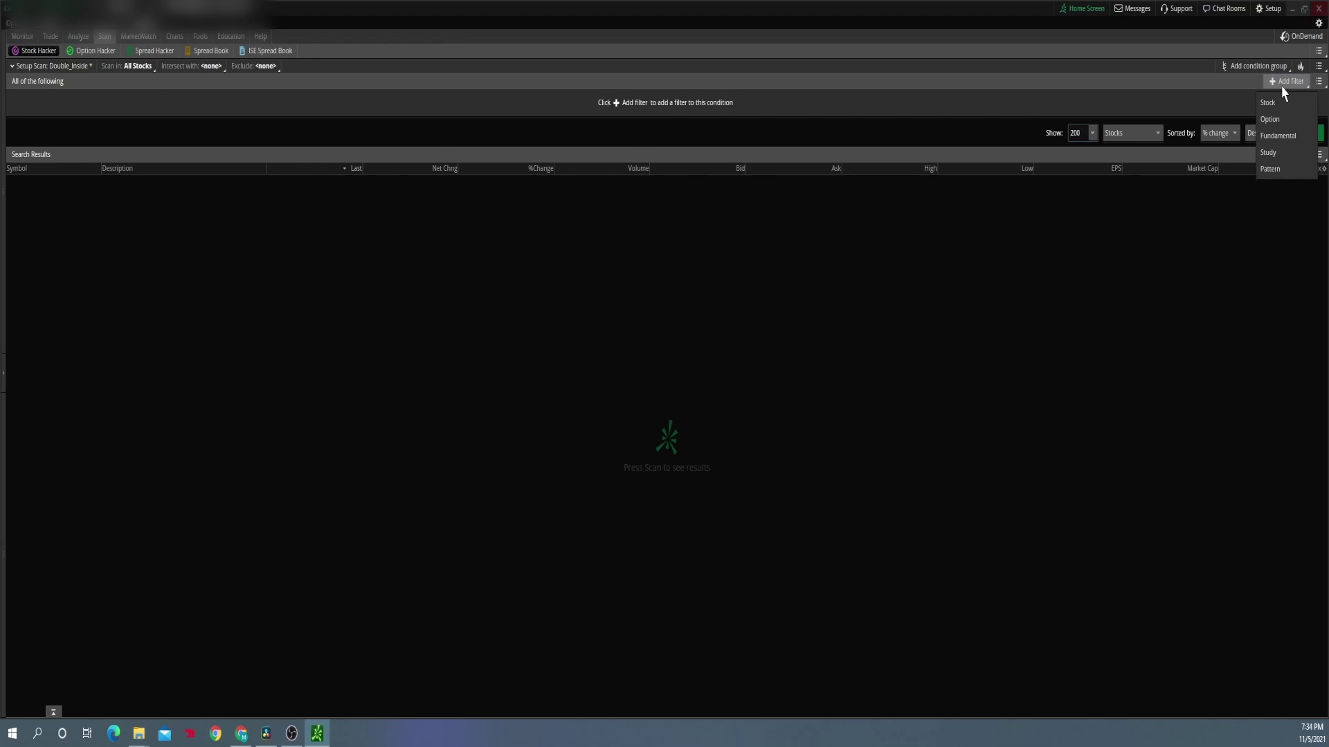
left_click(1275, 153)
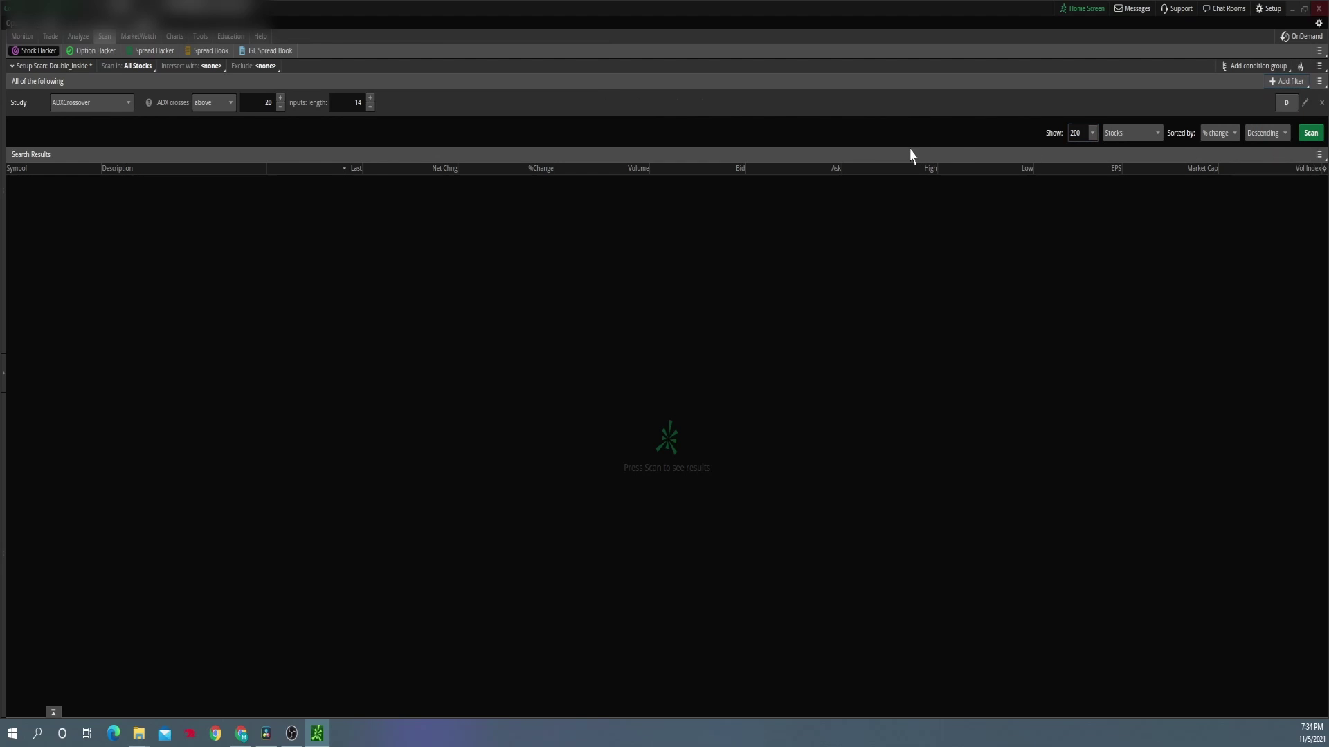
left_click(122, 111)
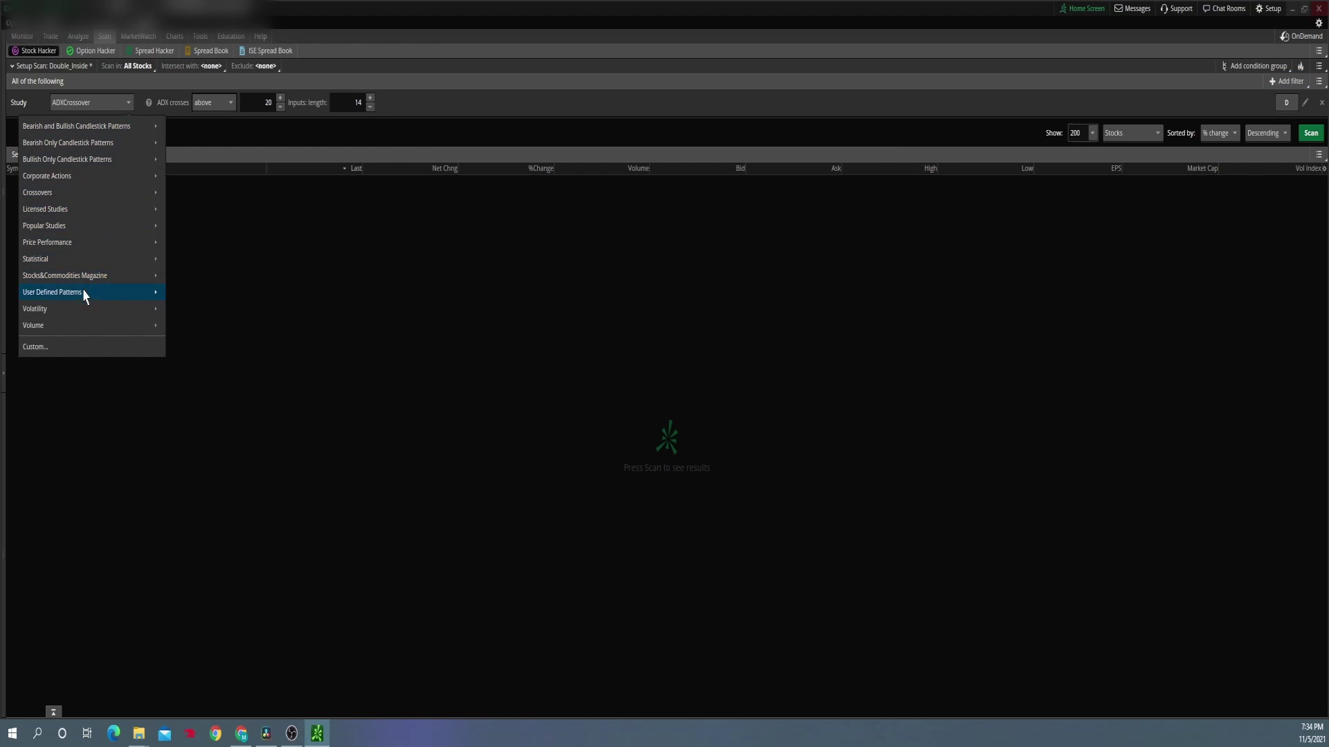
mouse_move(83, 295)
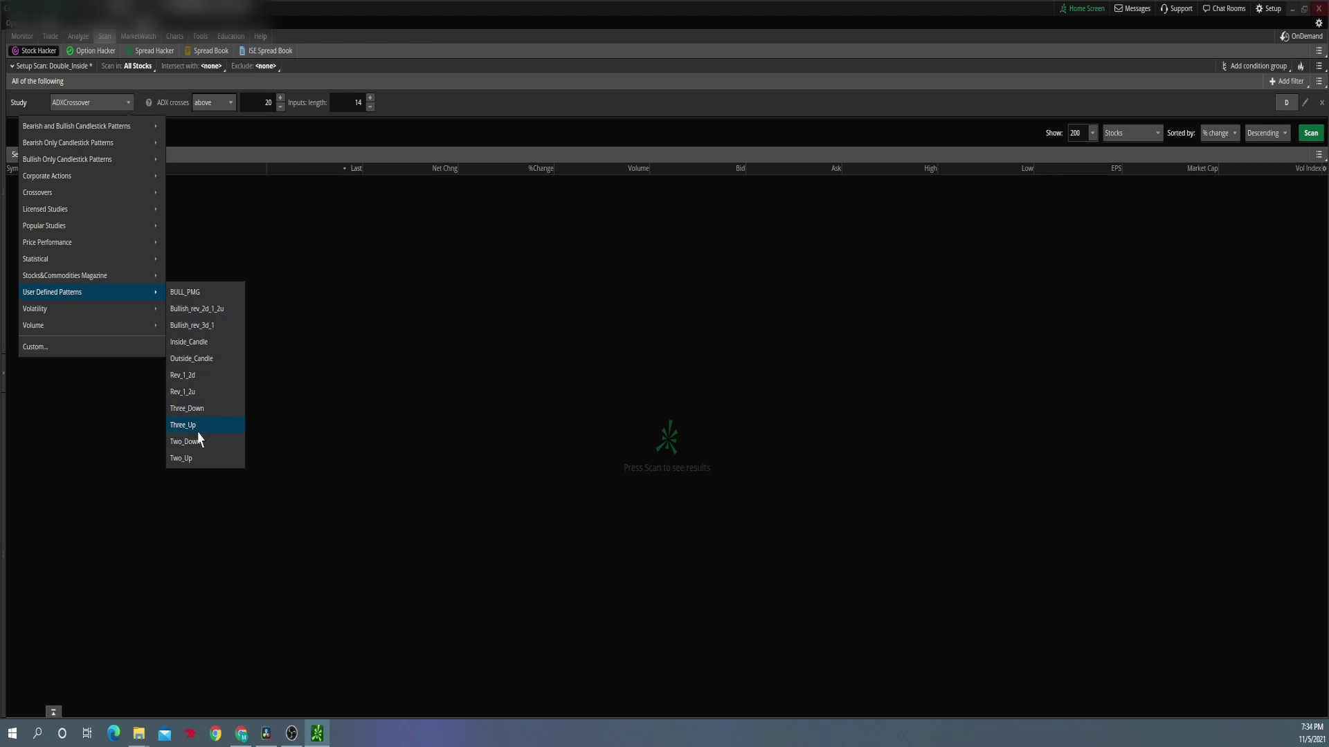
left_click(201, 349)
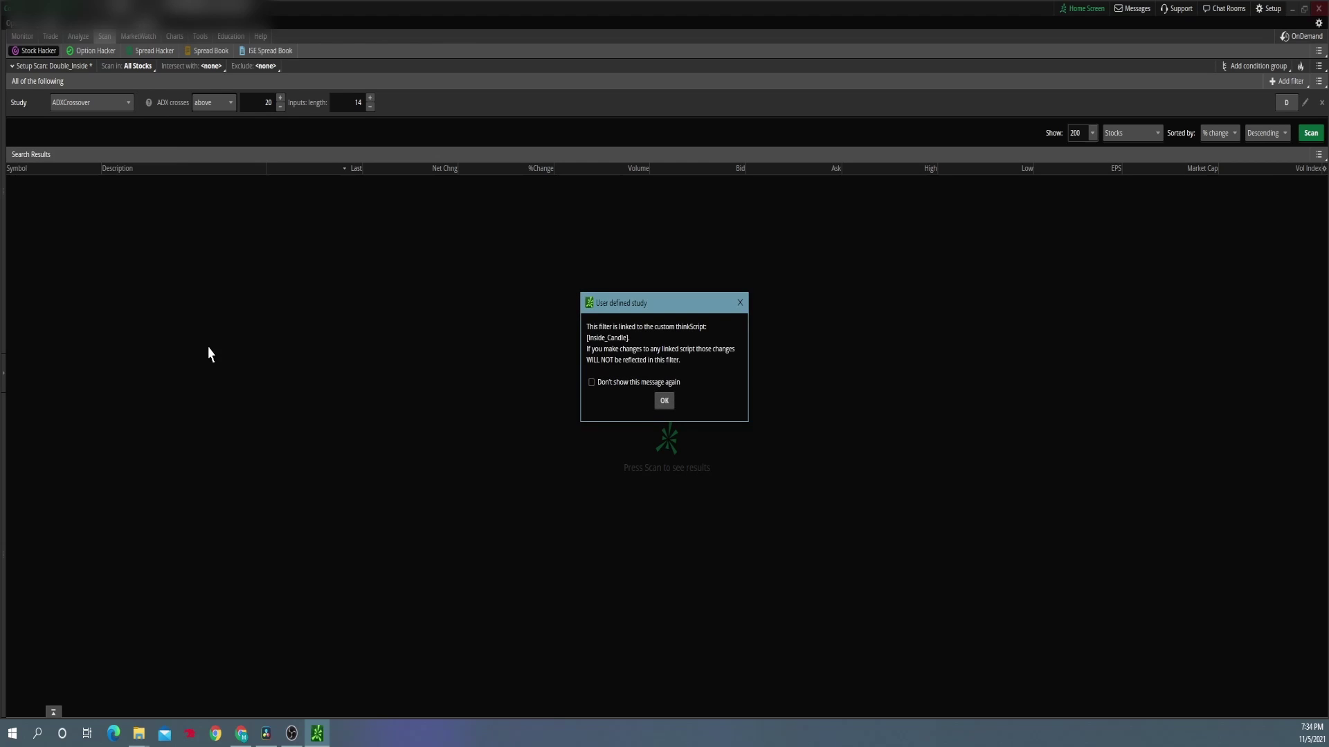
left_click(609, 384)
left_click(659, 401)
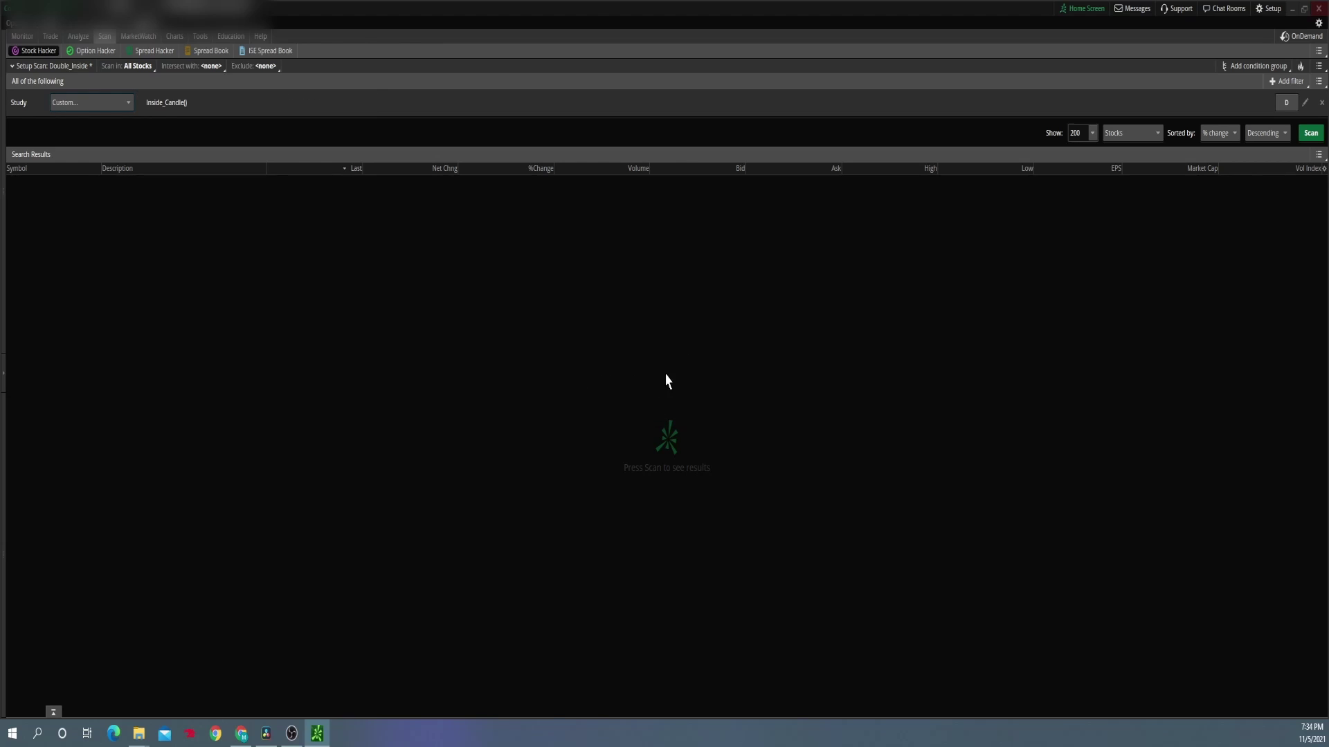
Limit the scan to S&P 500 stocks and run it.
left_click(145, 69)
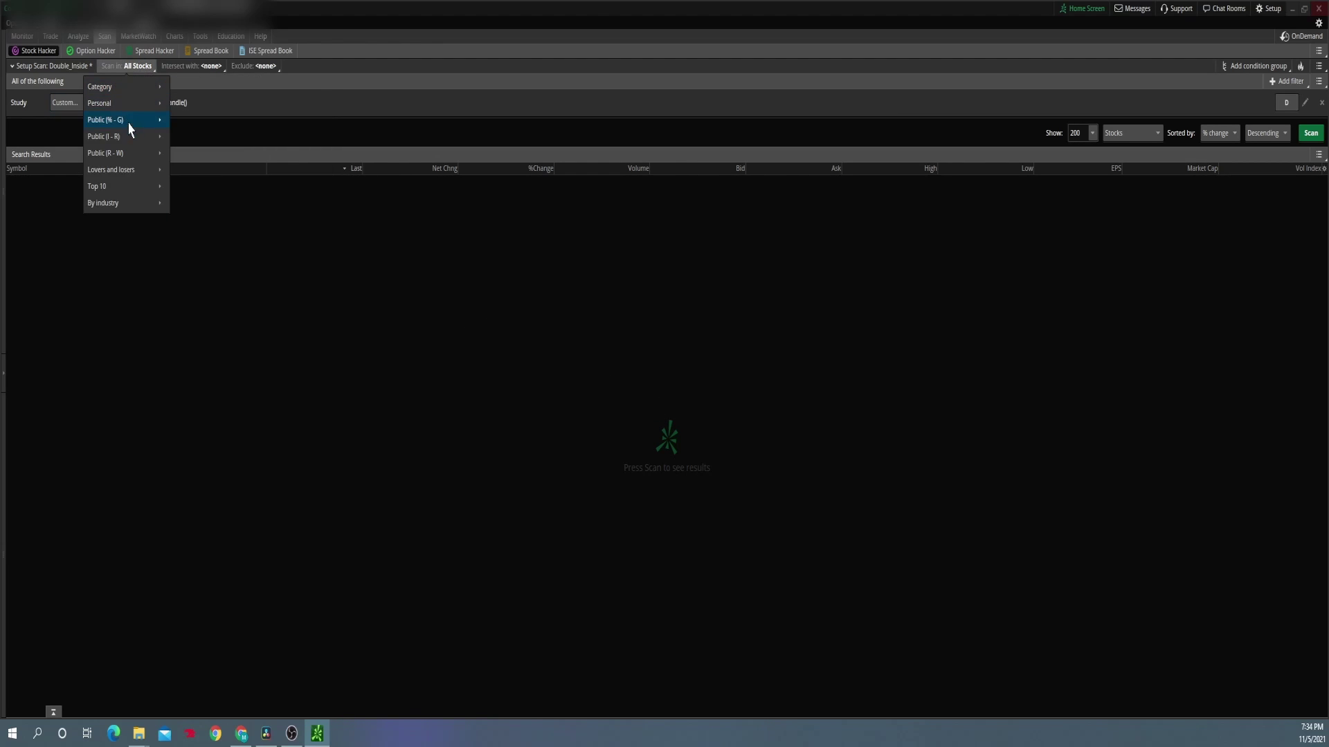
mouse_move(130, 155)
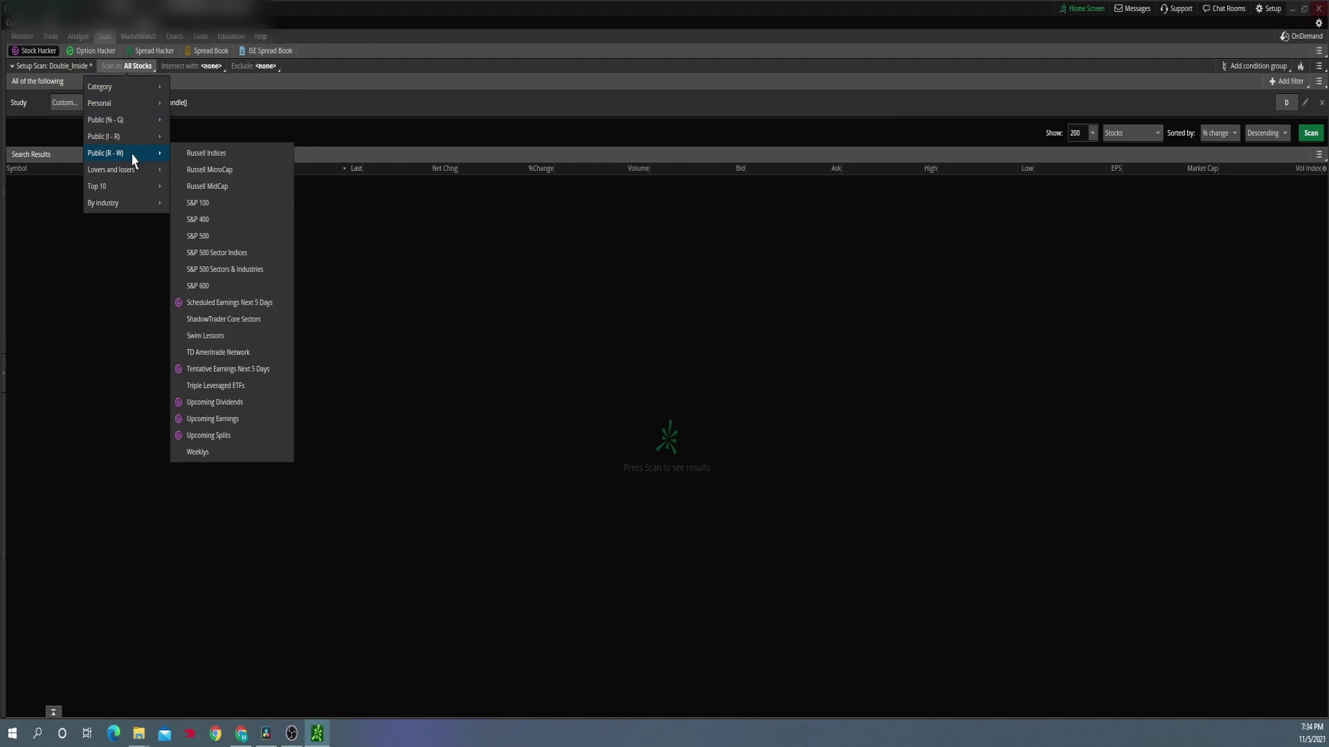
left_click(216, 240)
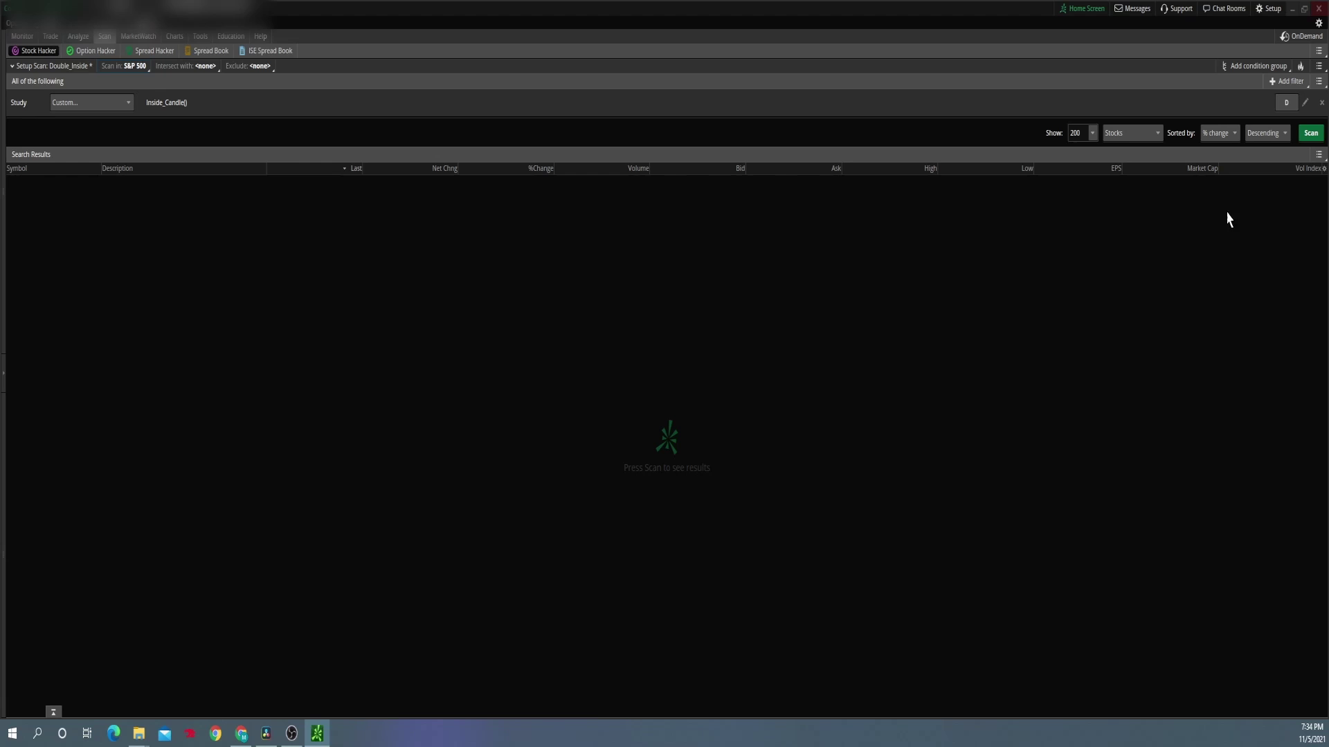
left_click(1304, 137)
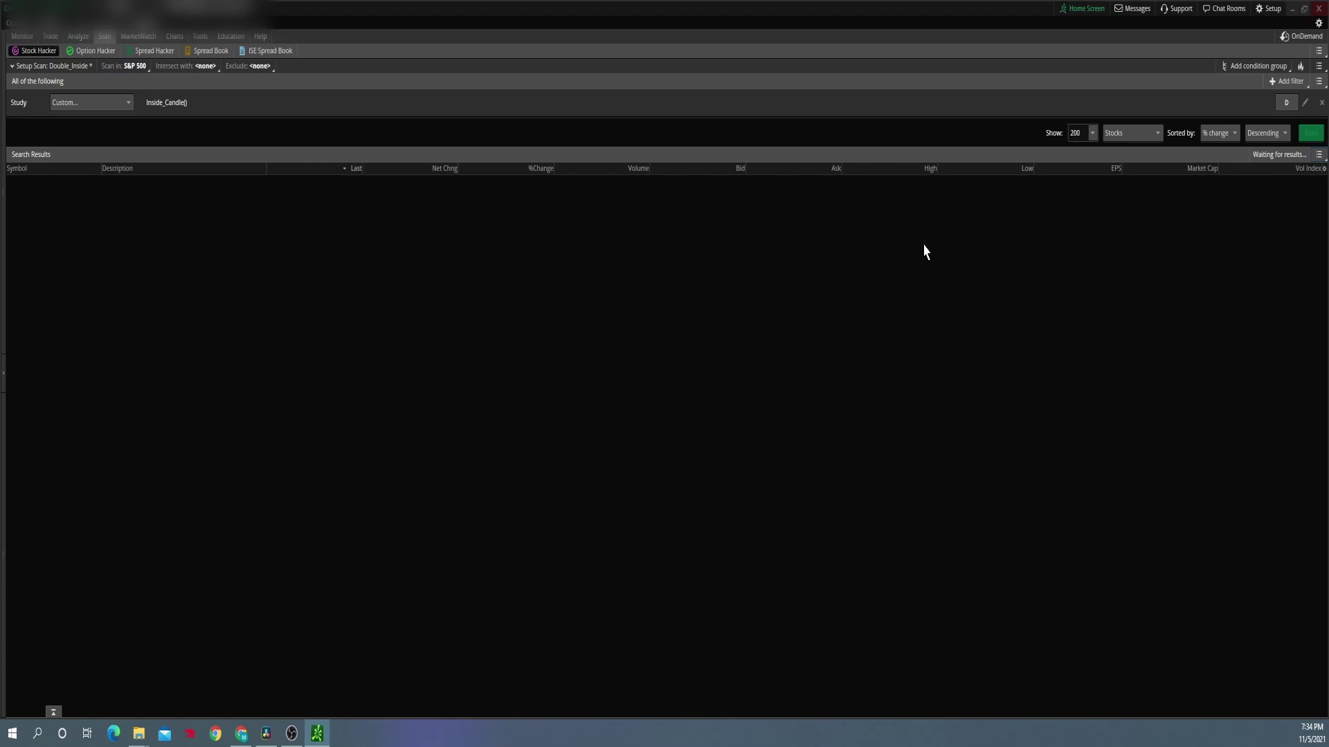
Sort the scan results by last price from highest to lowest and look through the list.
left_click(319, 169)
left_click(319, 171)
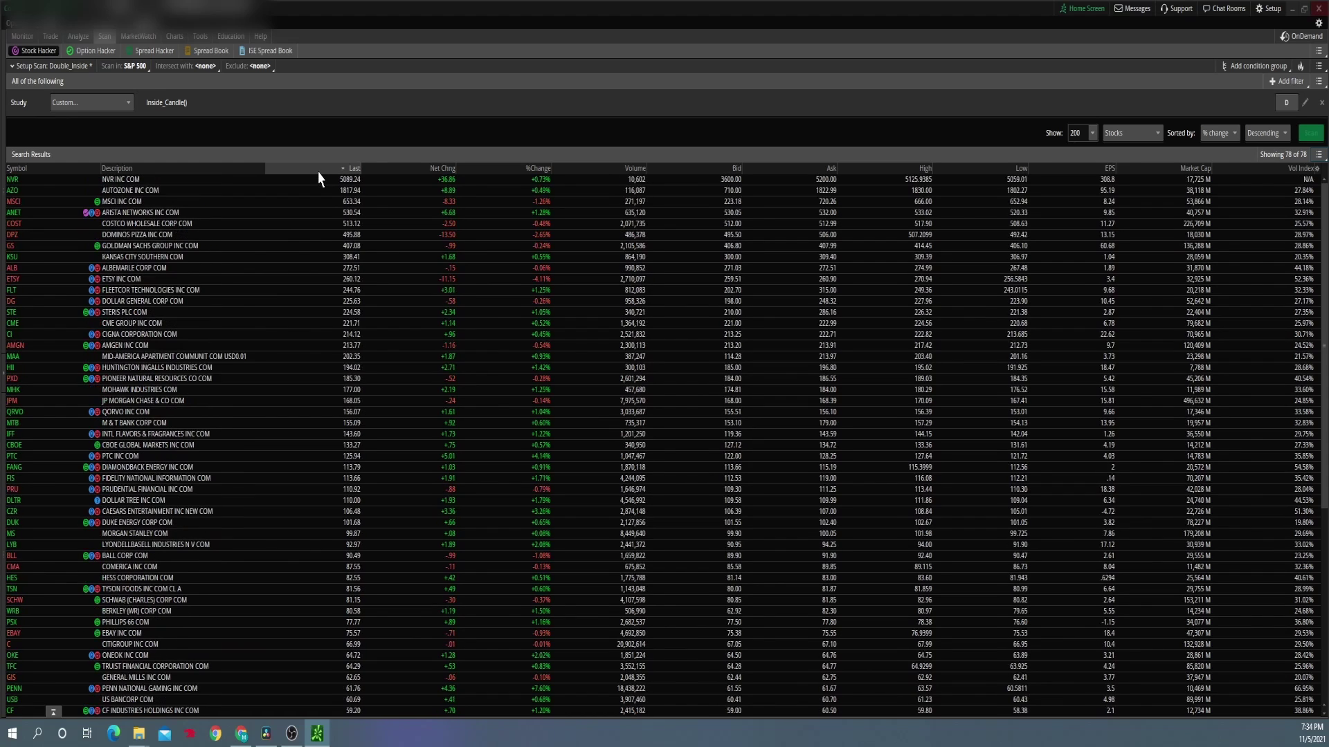
scroll(113, 383, "down", 4)
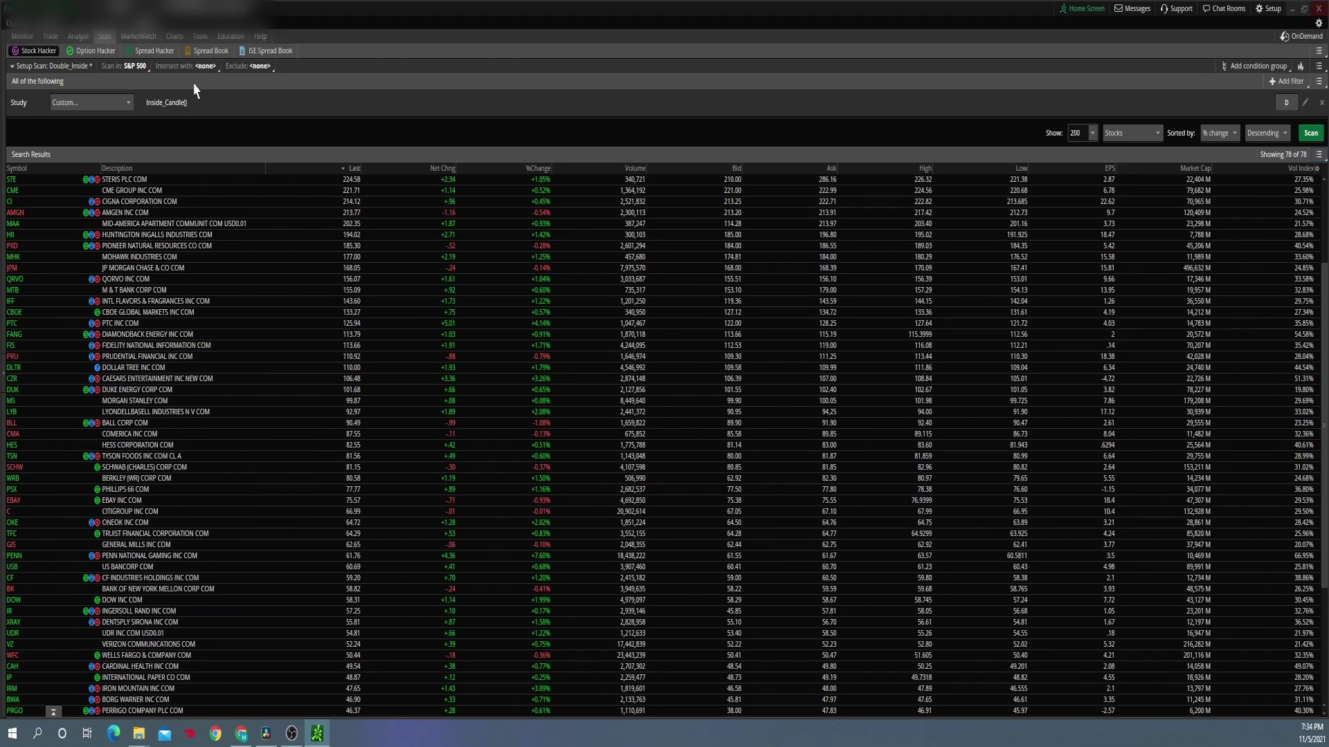
Display the chart for the symbol CZR to check its latest candles.
left_click(180, 39)
left_click(14, 66)
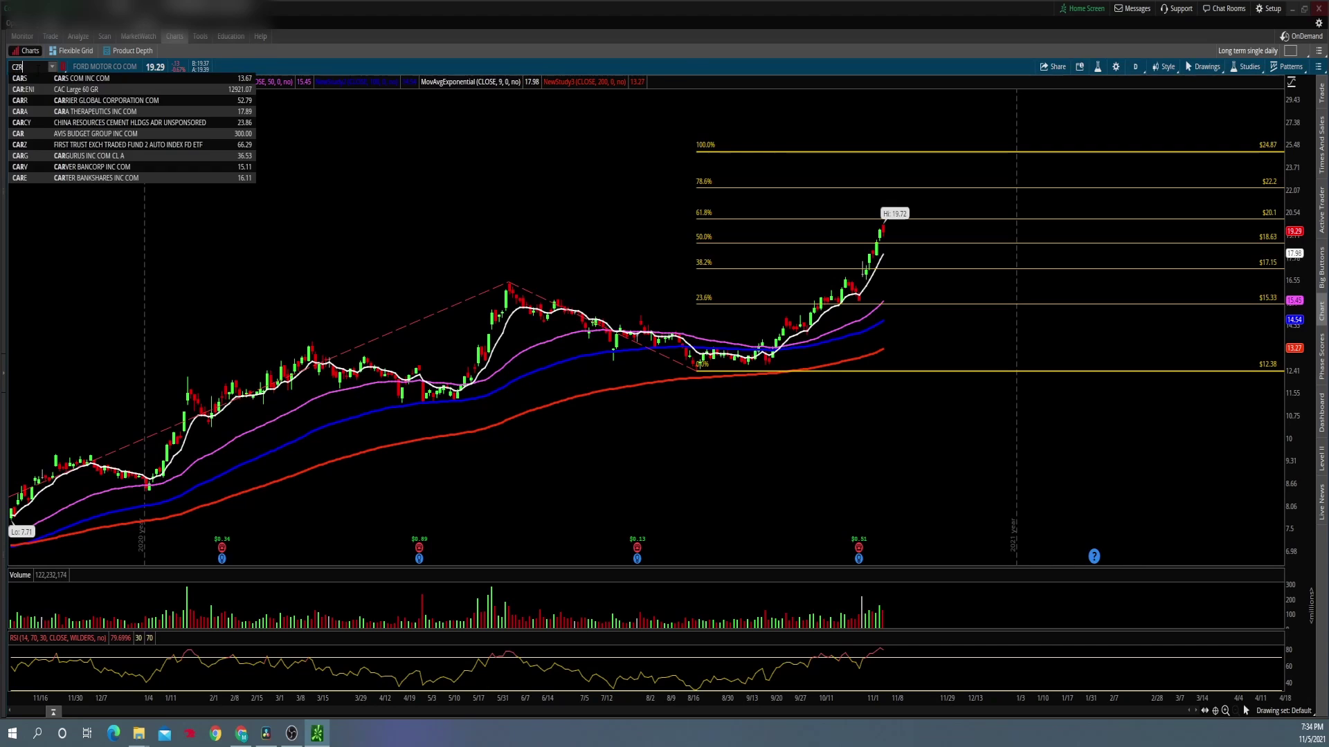
type("CZR")
key("Return")
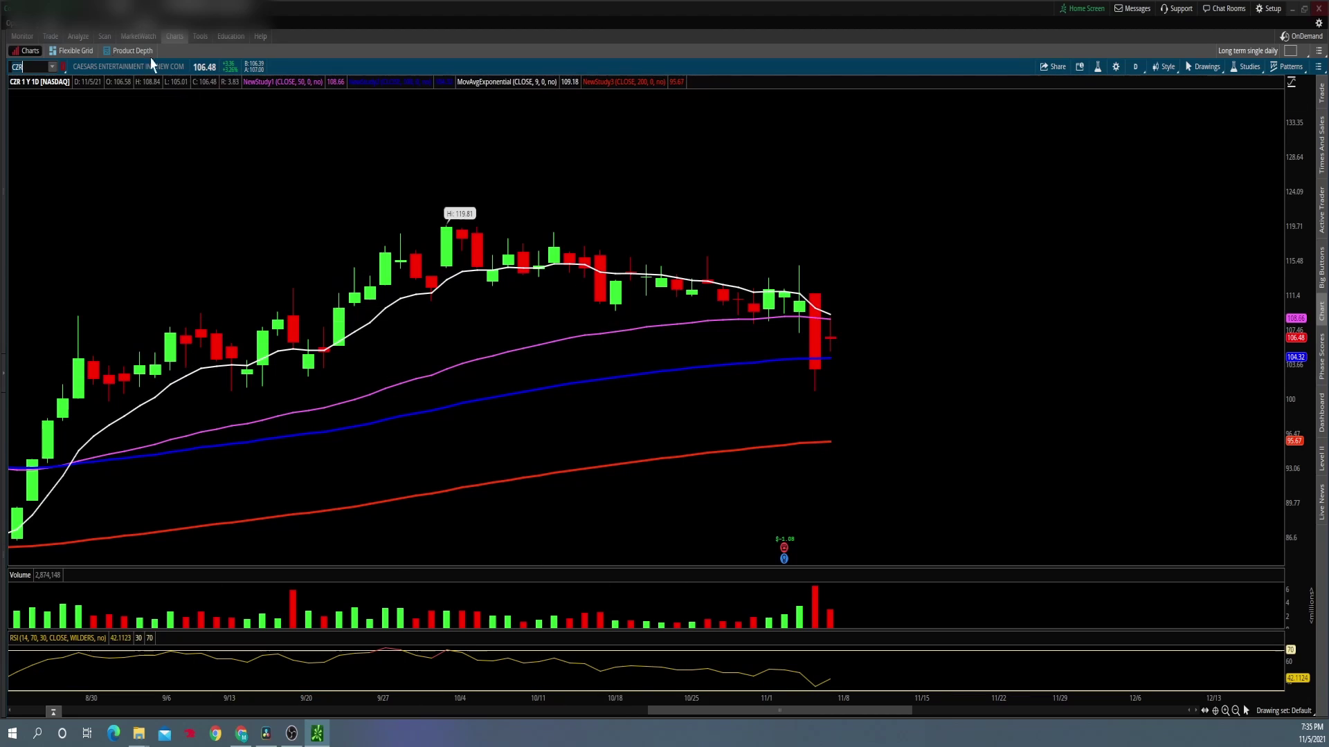
Return to the stock scan and view the dialog for saving the scan query, closing it without saving.
left_click(105, 36)
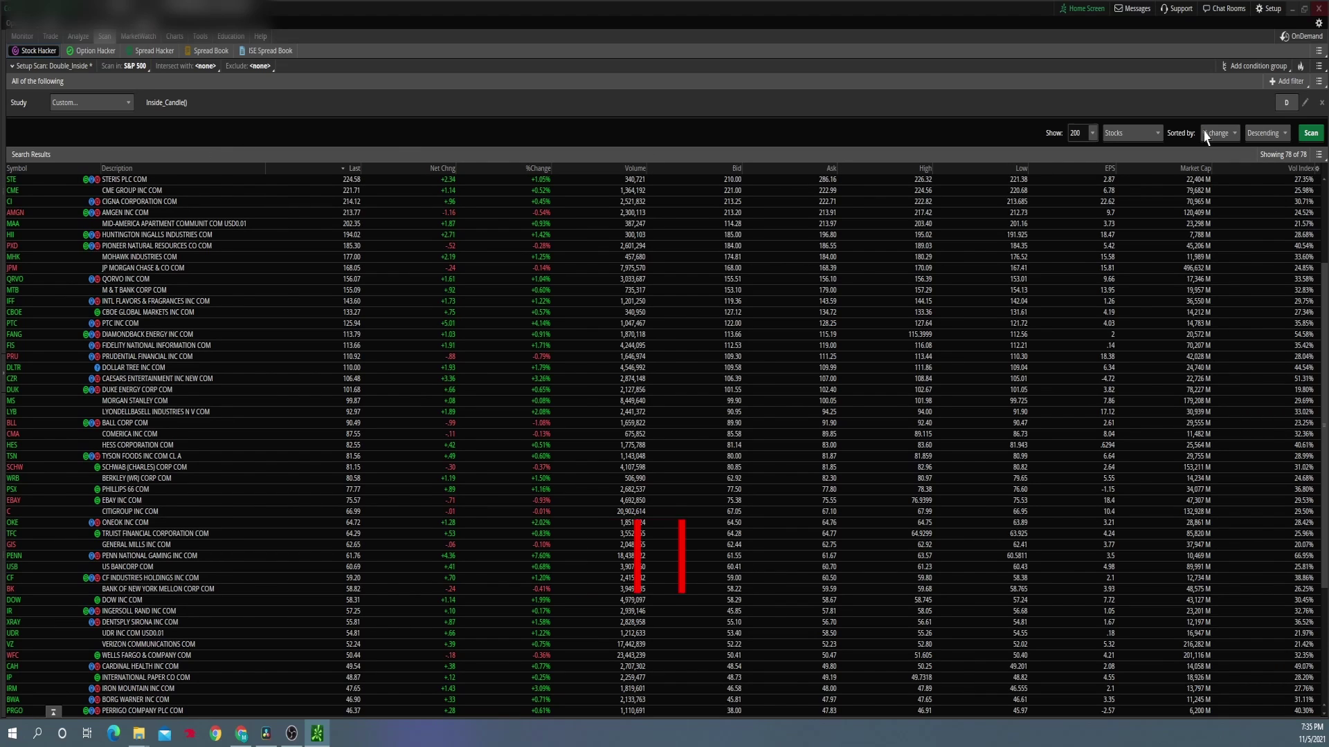
left_click(1319, 67)
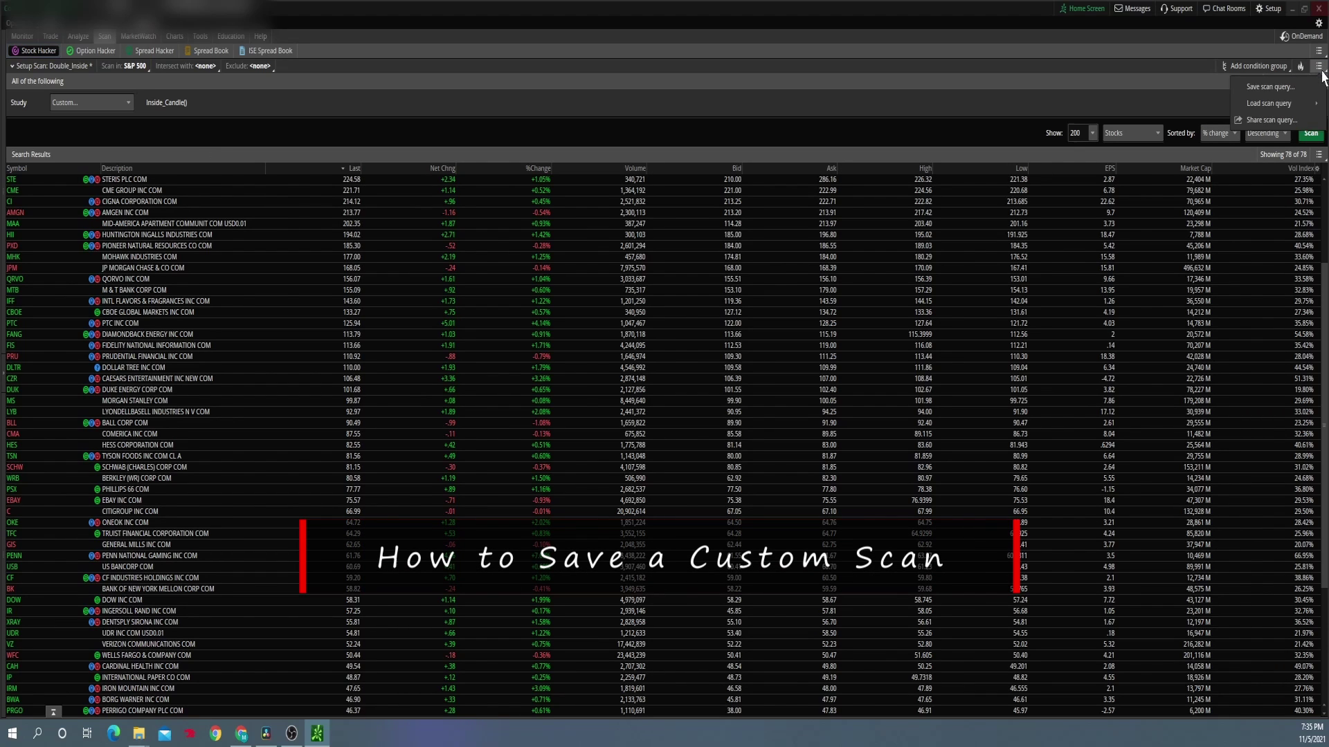
left_click(1249, 90)
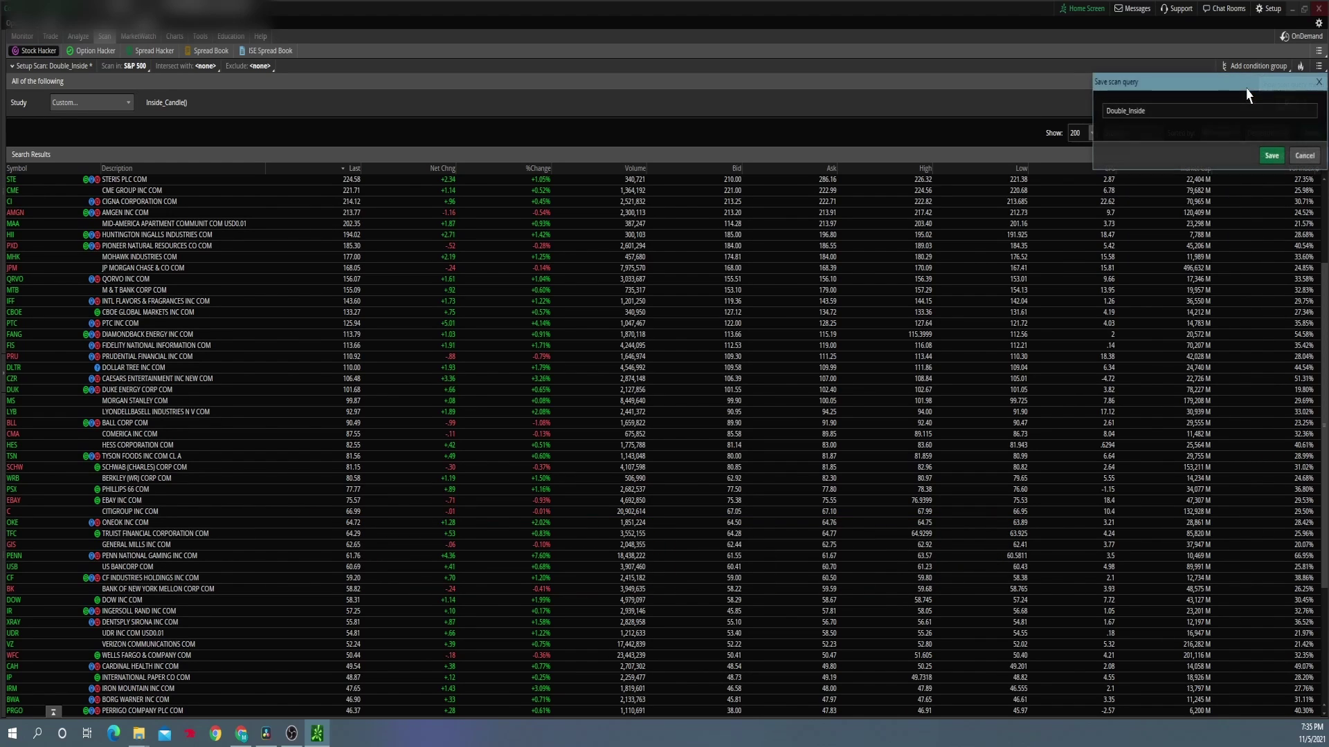
left_click(1305, 154)
left_click(1321, 69)
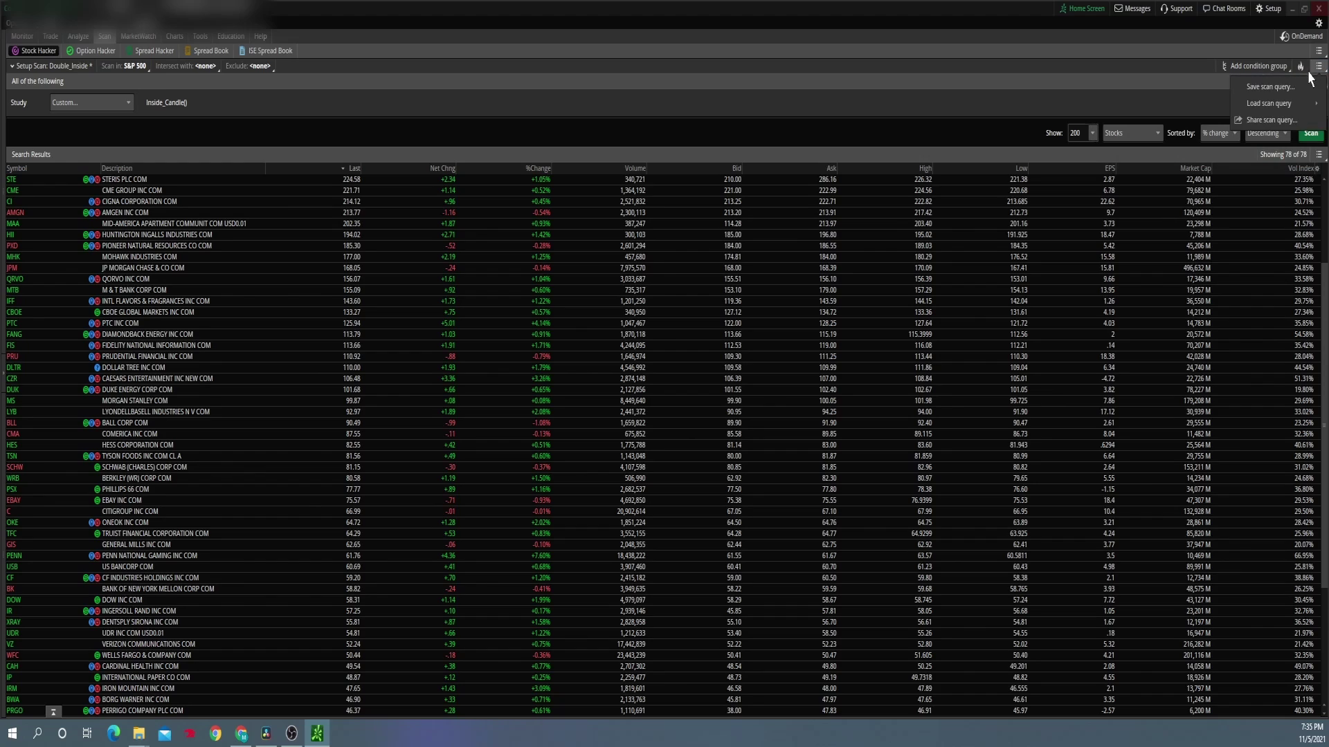
left_click(1247, 88)
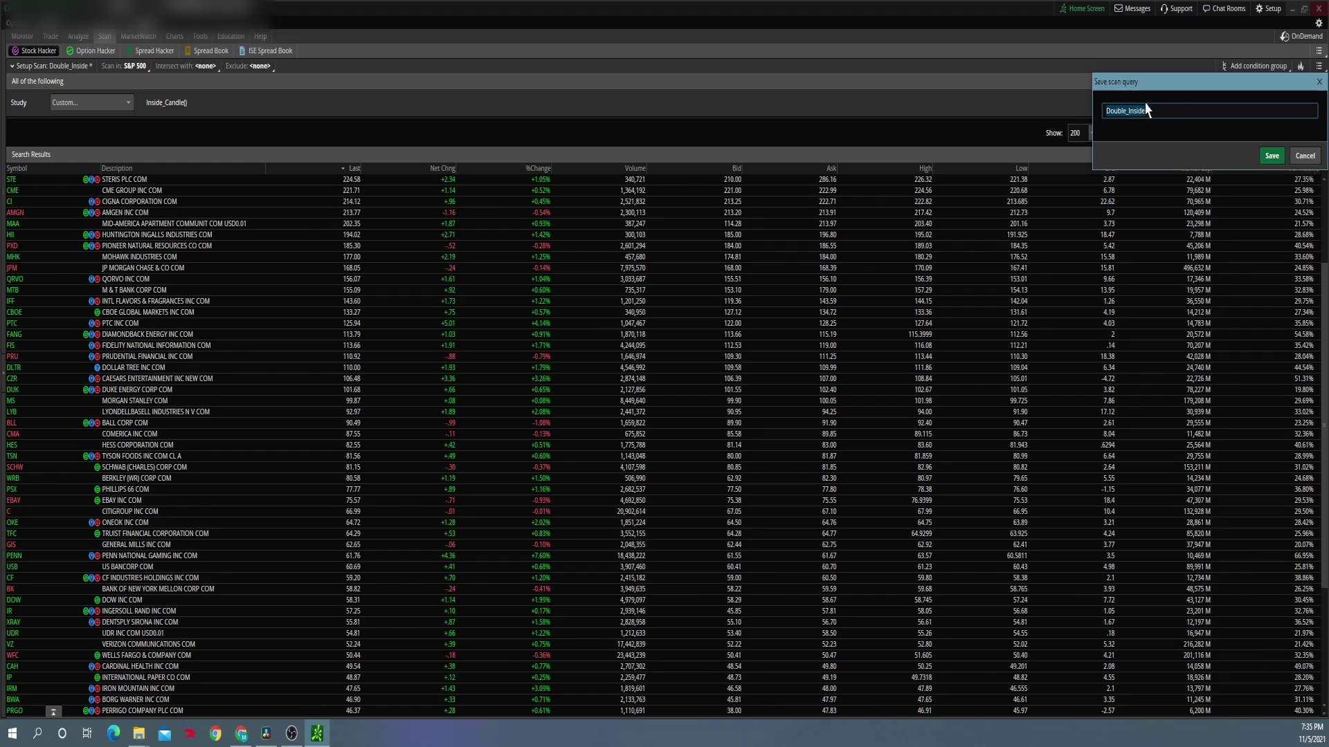
left_click(1303, 158)
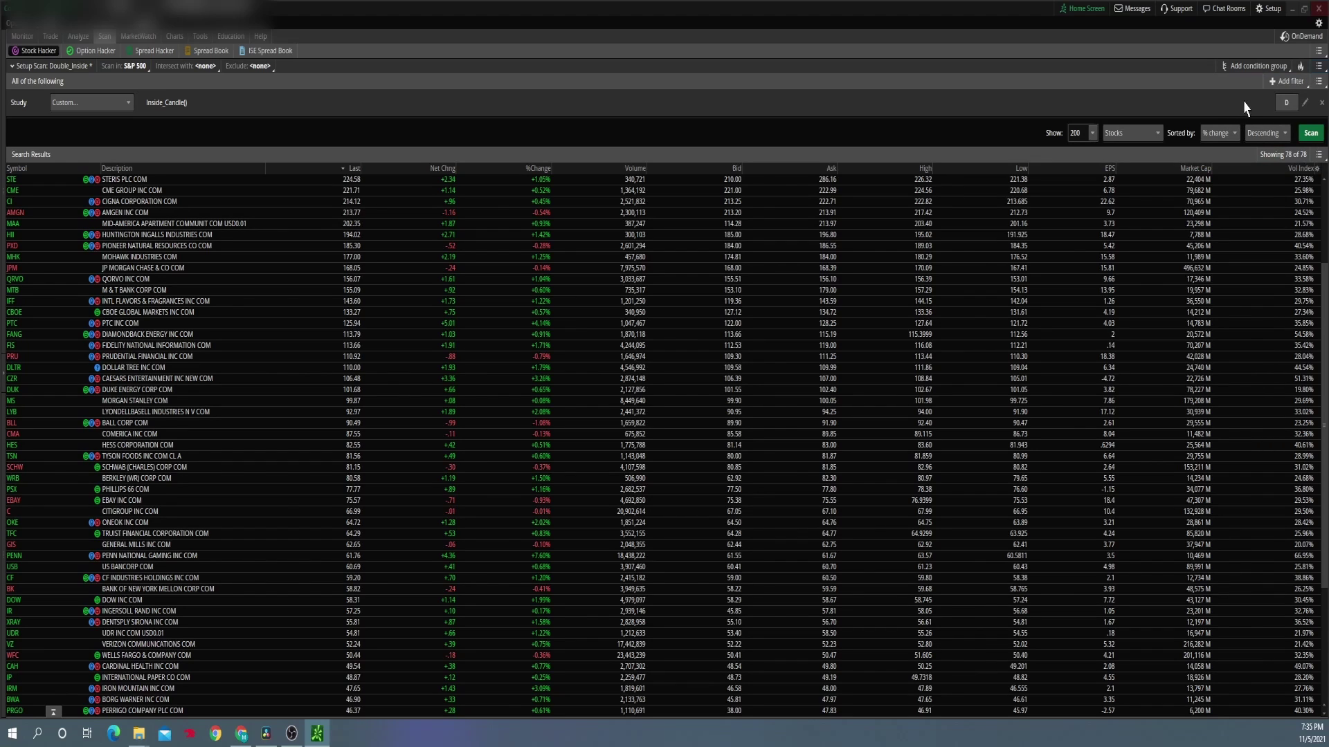
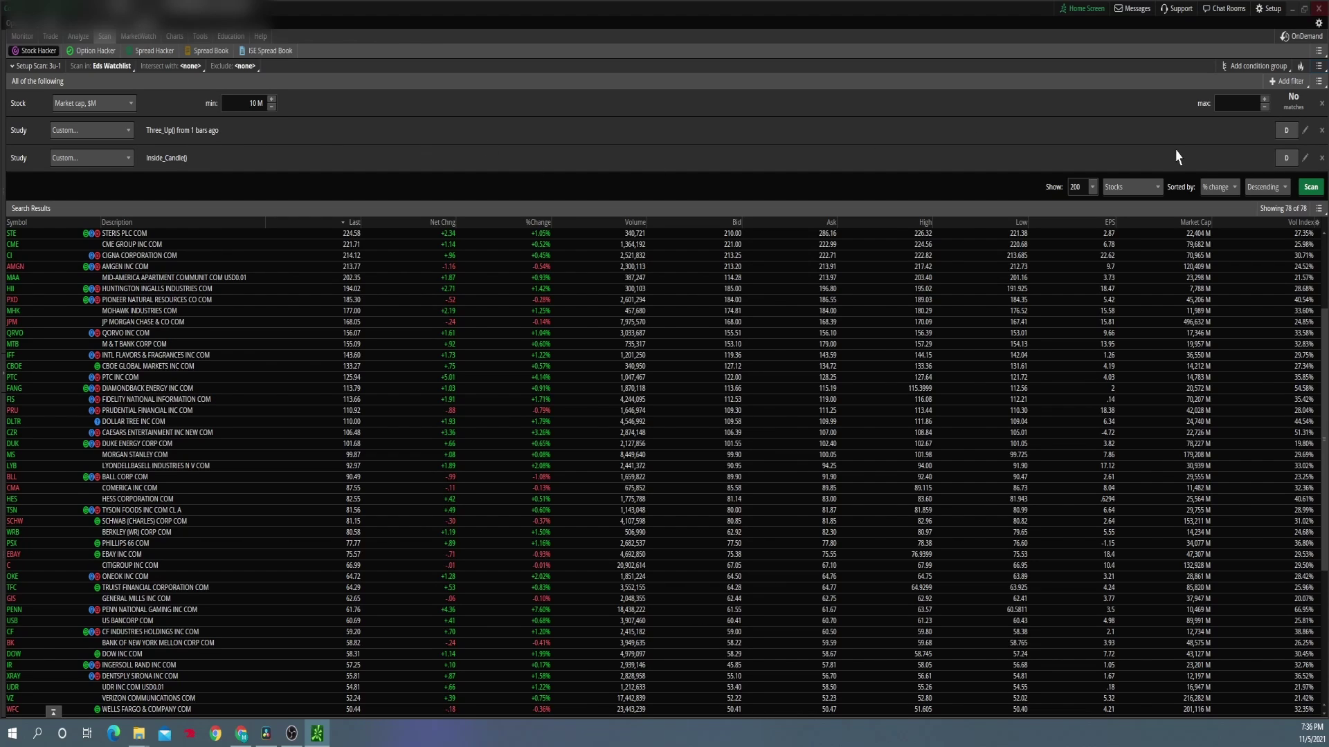
Try an offset of 0 for the Three_Up condition in its study filter and discard the change.
left_click(1306, 131)
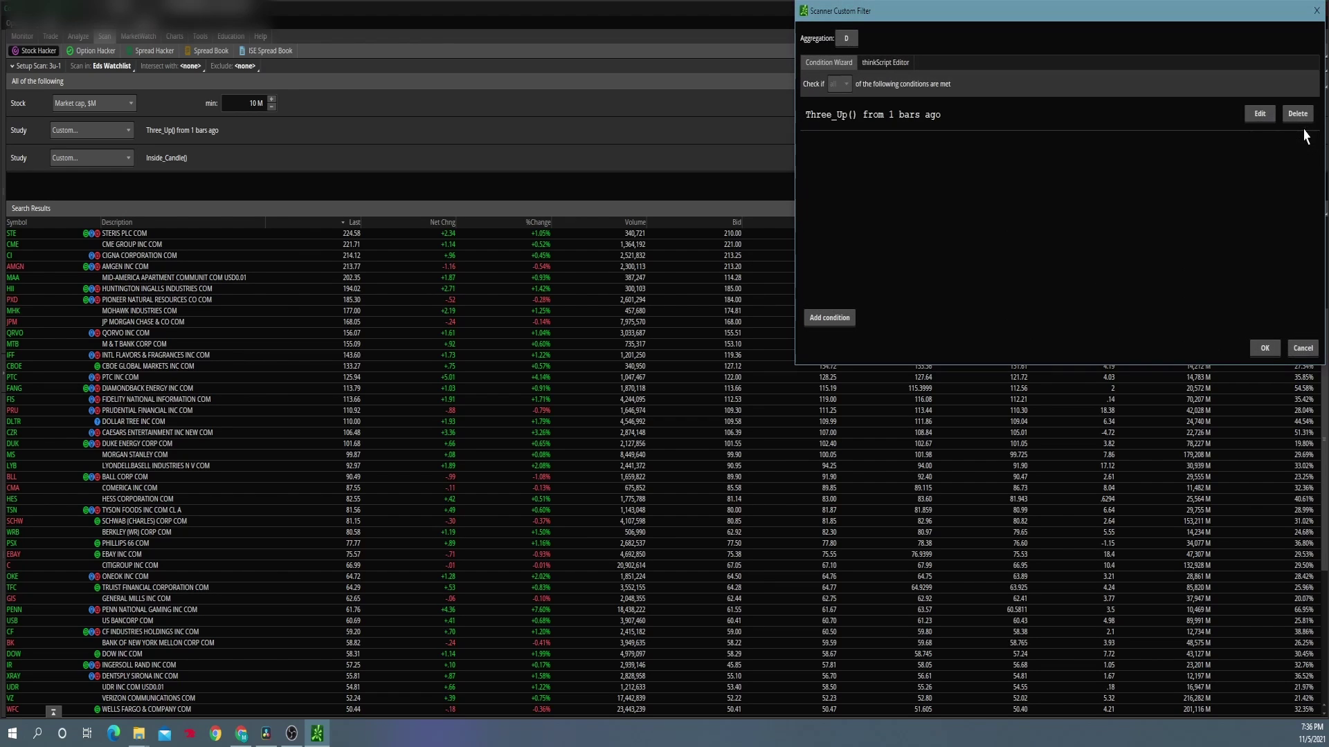
left_click(1248, 117)
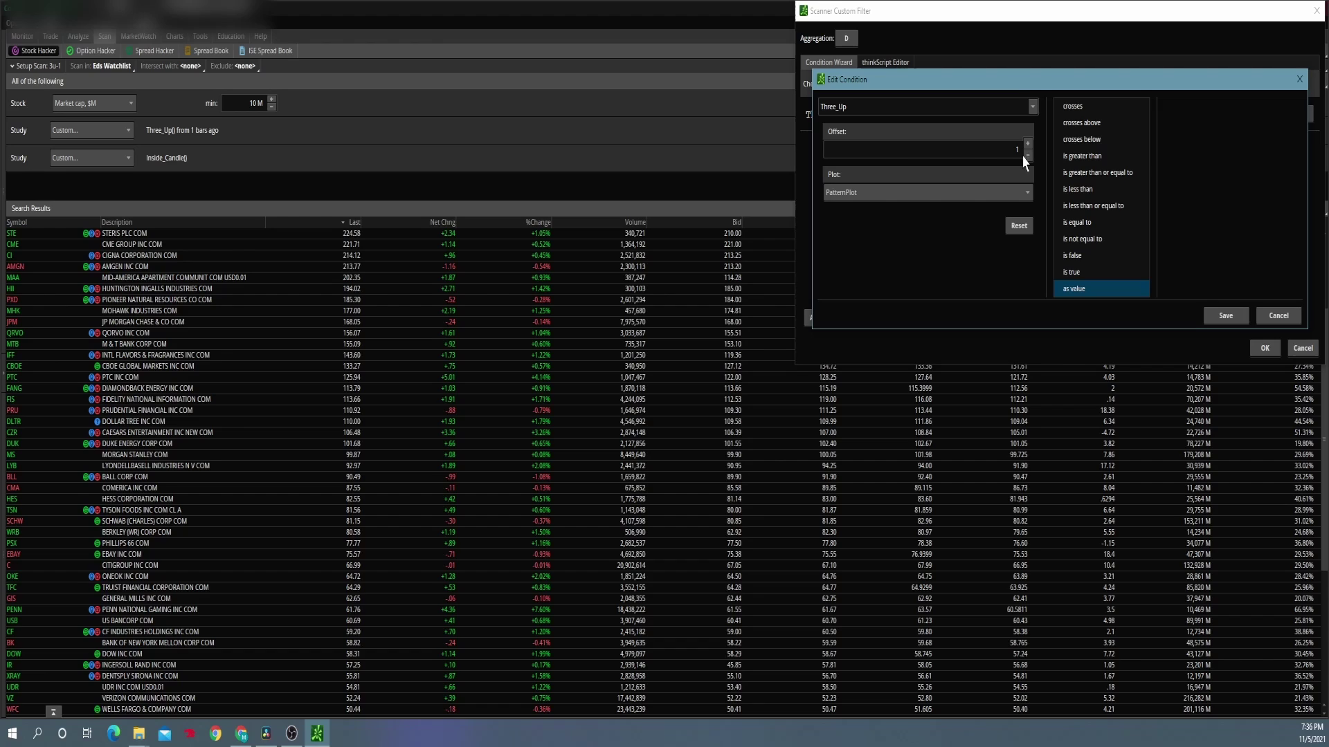
left_click(1027, 156)
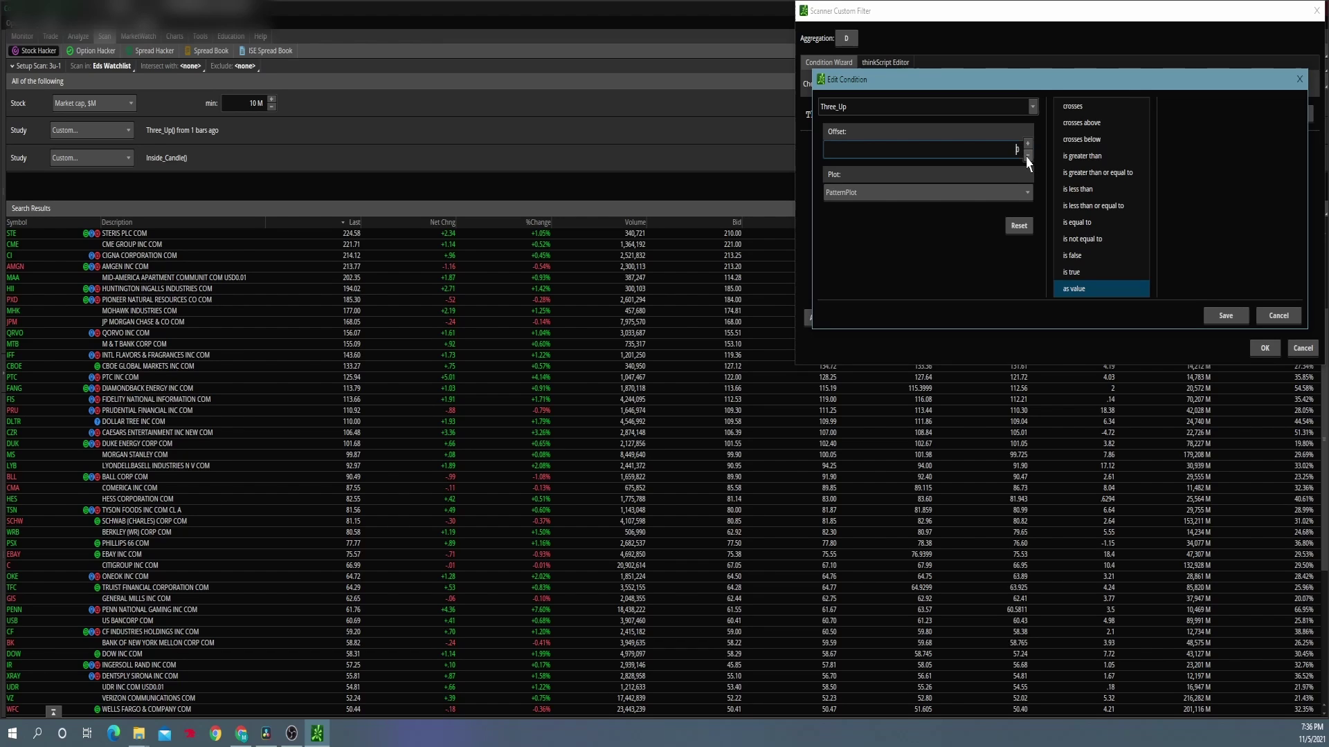
left_click(1028, 145)
left_click(1028, 153)
left_click(1278, 316)
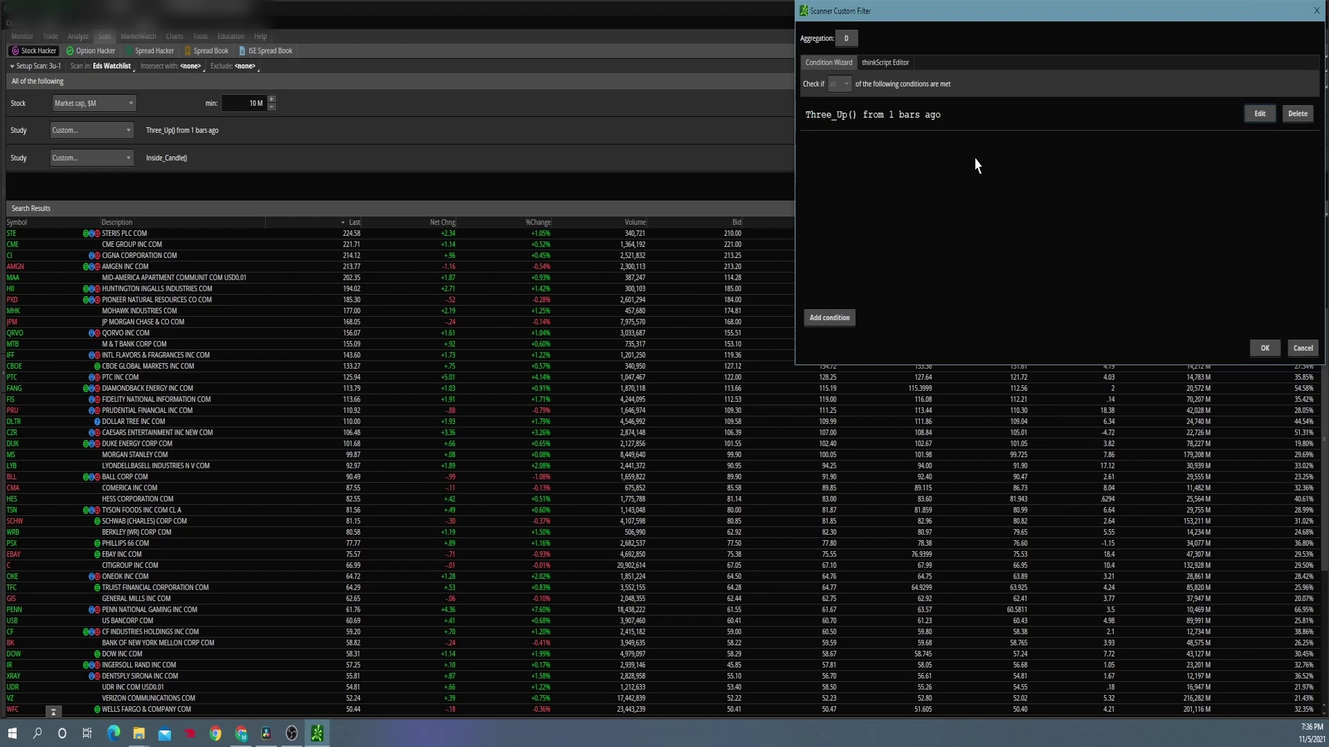
left_click(1262, 348)
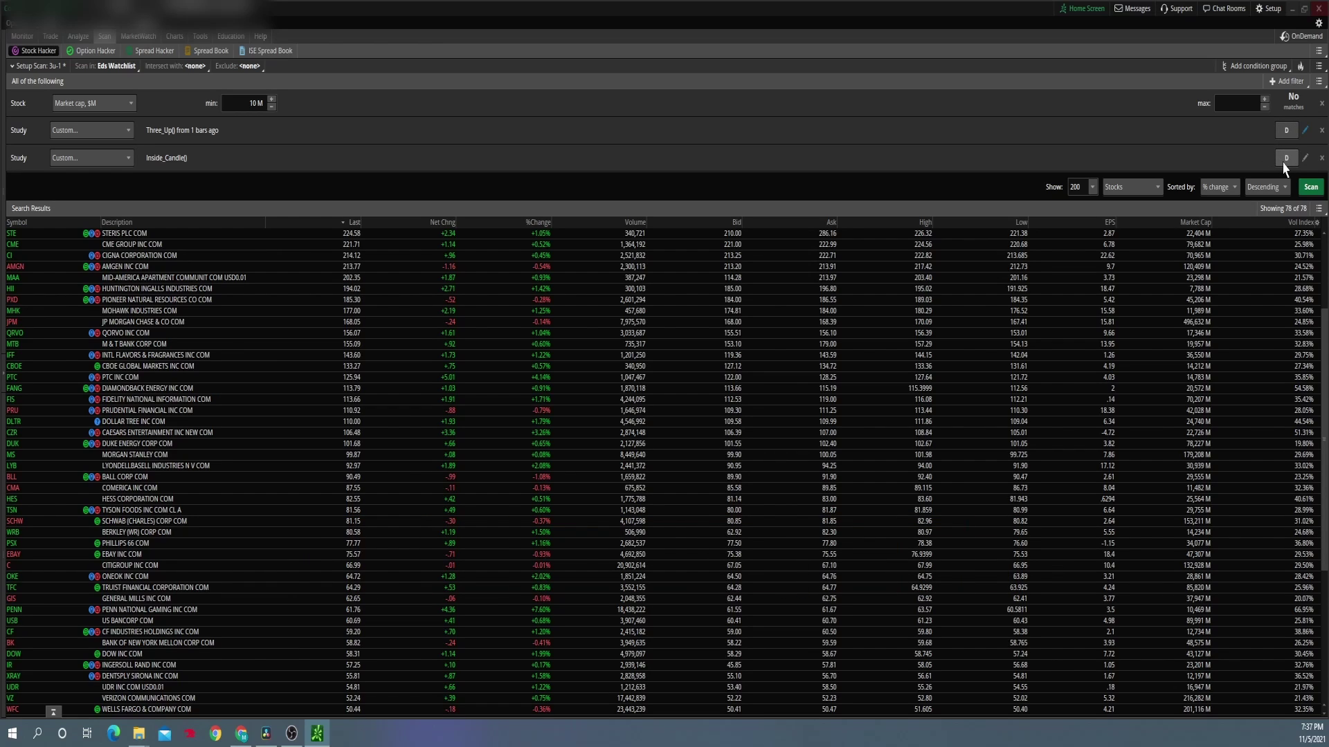
Set the aggregation period of both the Inside_Candle and Three_Up study filters to Week.
left_click(1286, 159)
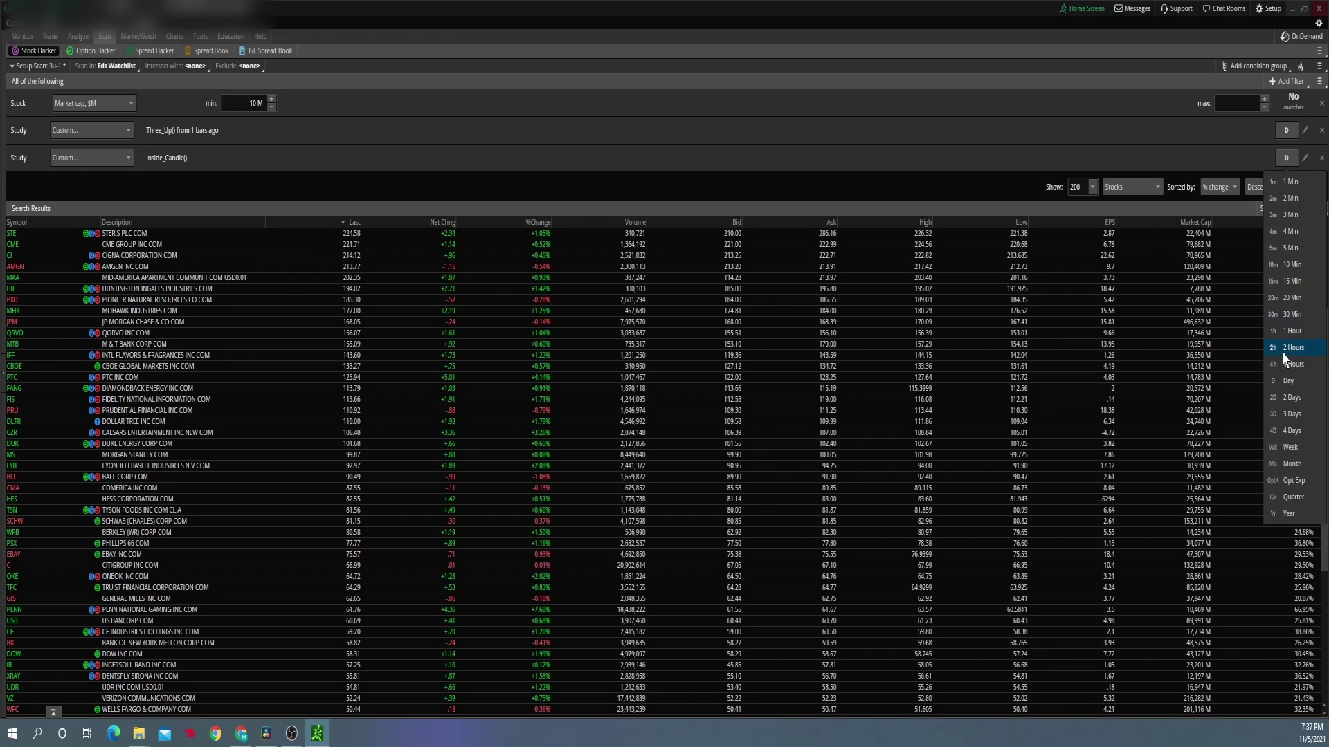
left_click(1289, 448)
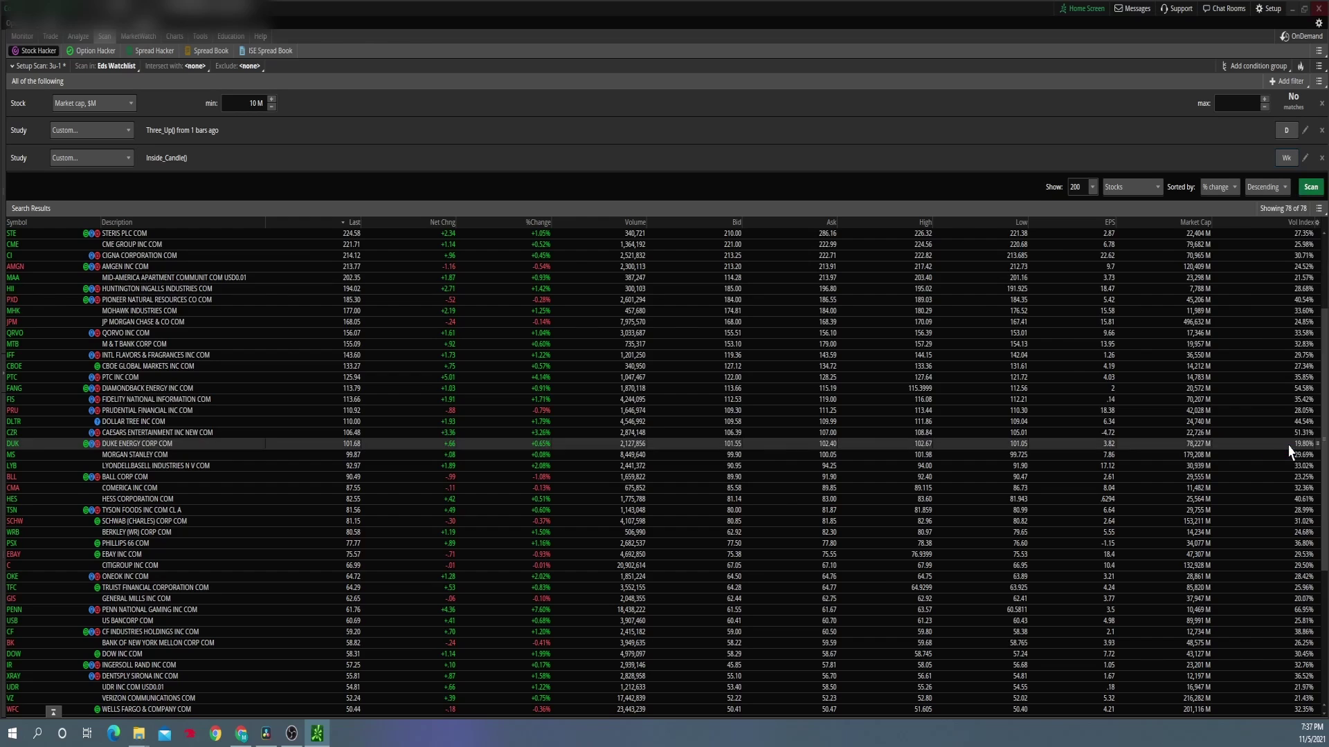
left_click(1286, 131)
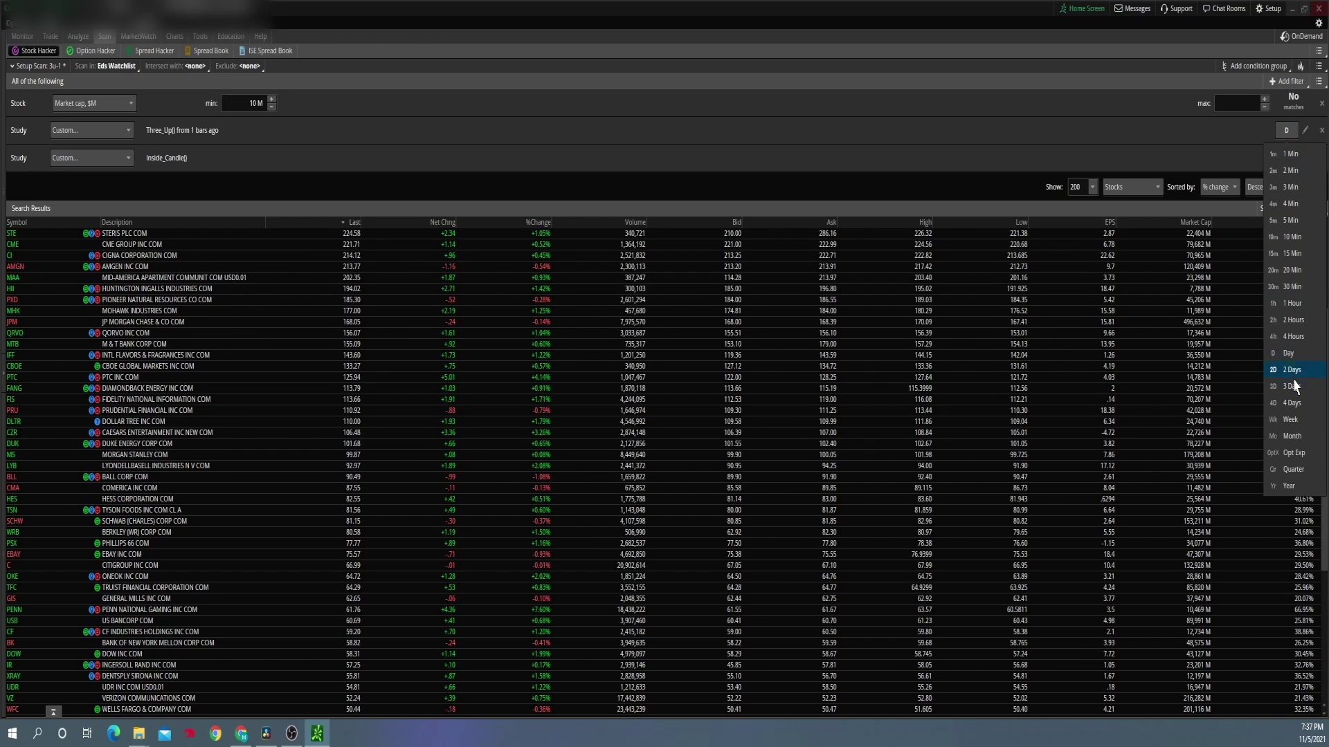
left_click(1290, 420)
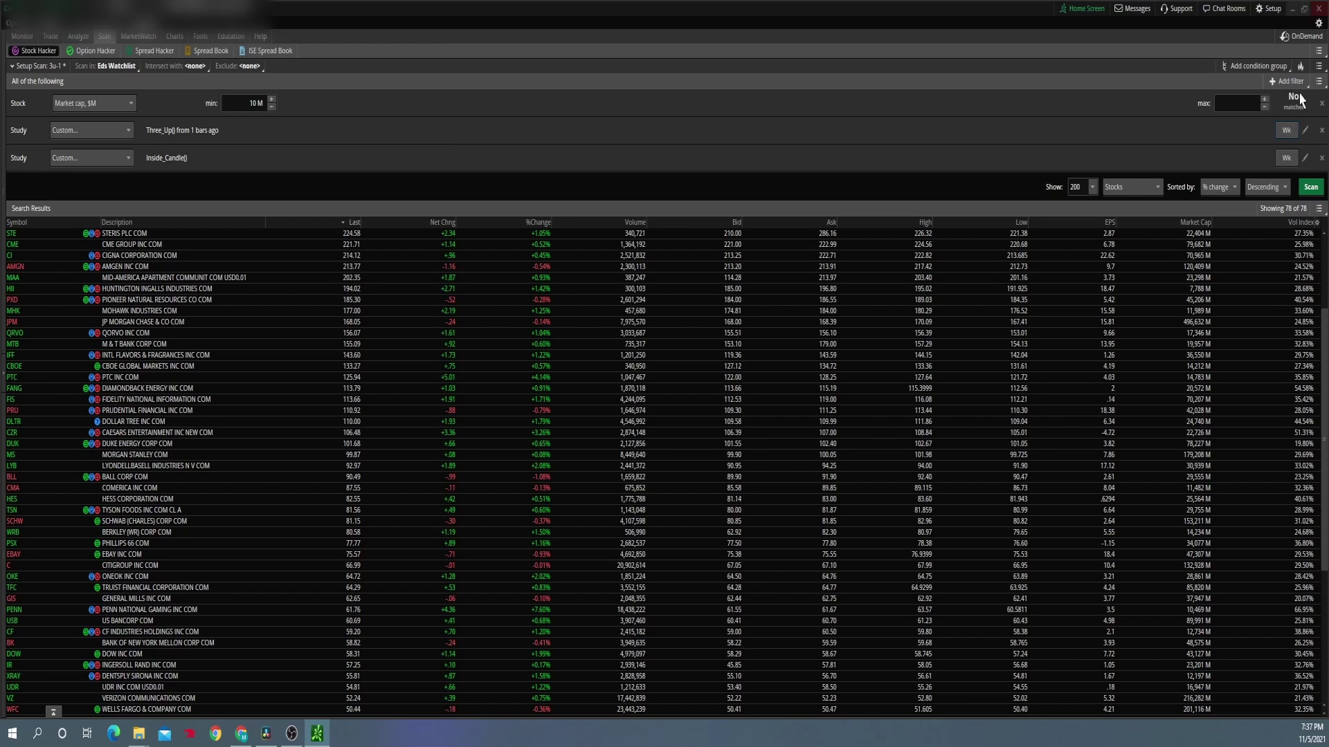
Try to save the scan query under the name 3u-1 WEEKLY.
left_click(1318, 66)
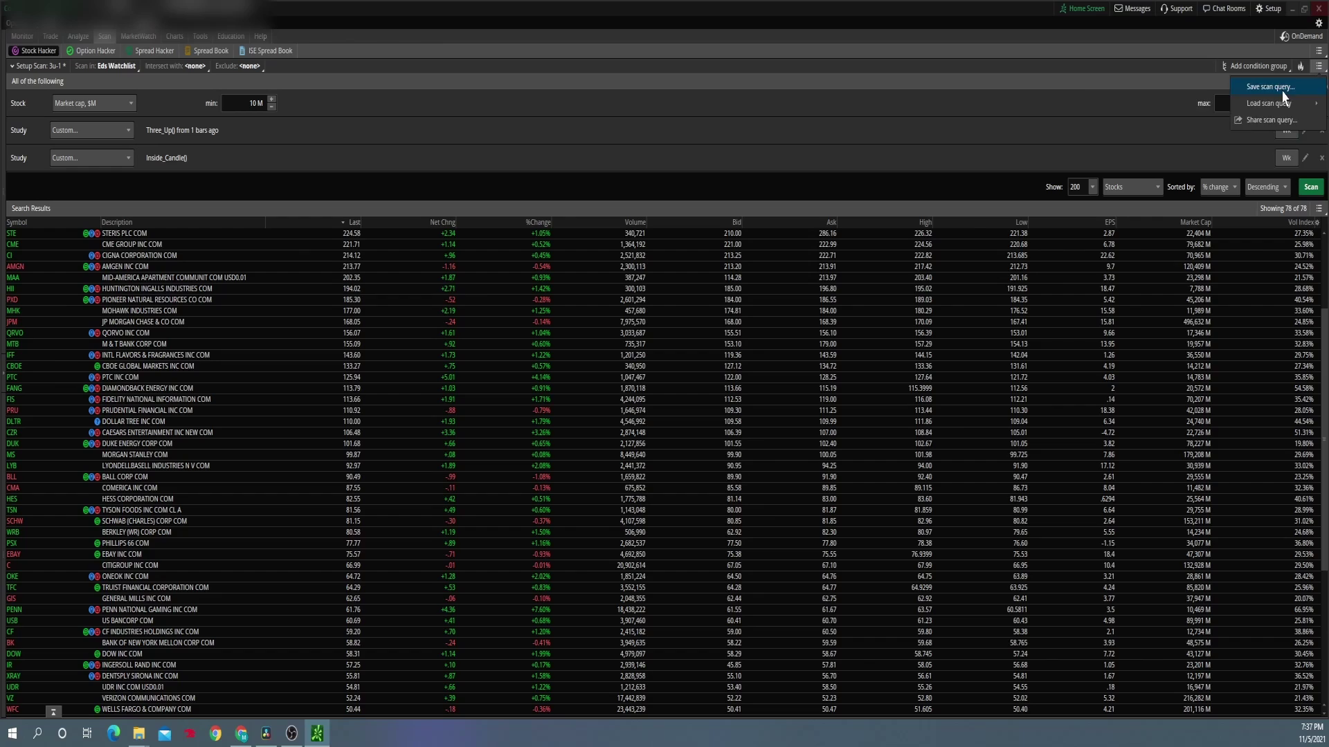
left_click(1270, 86)
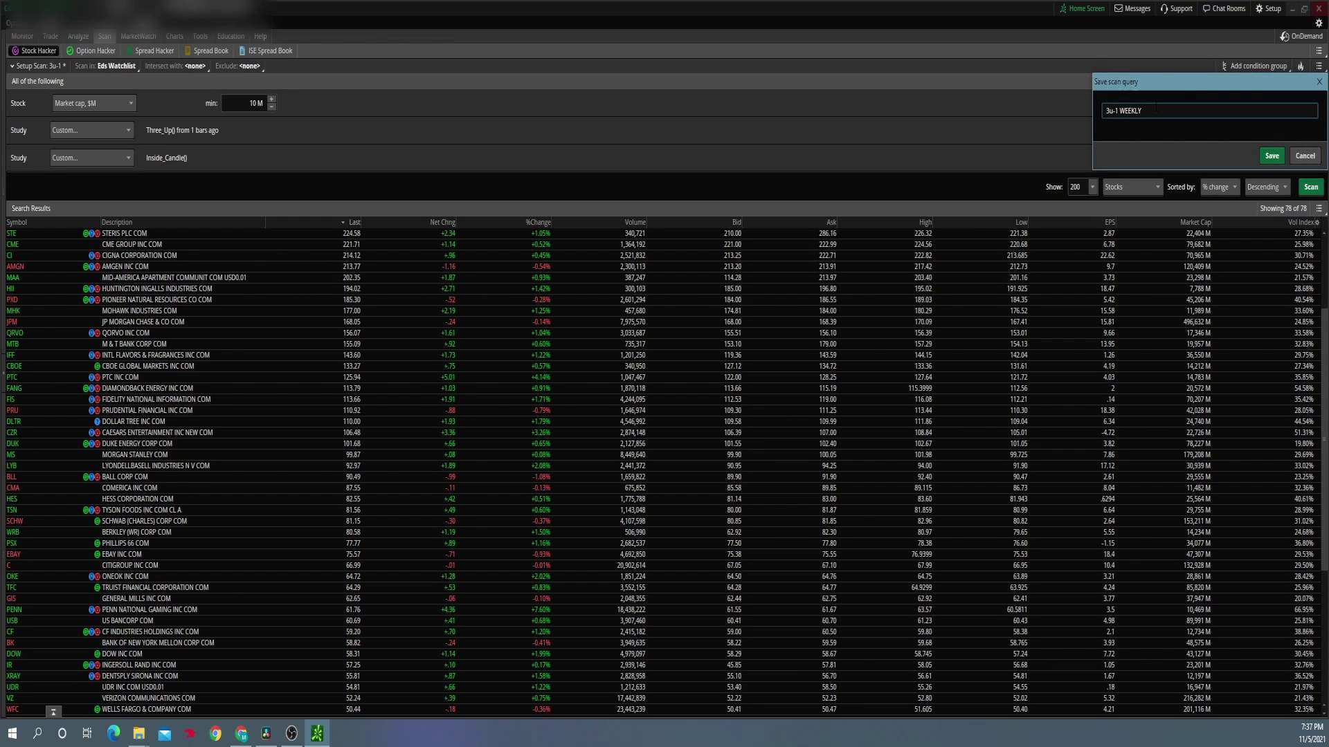
left_click(1304, 156)
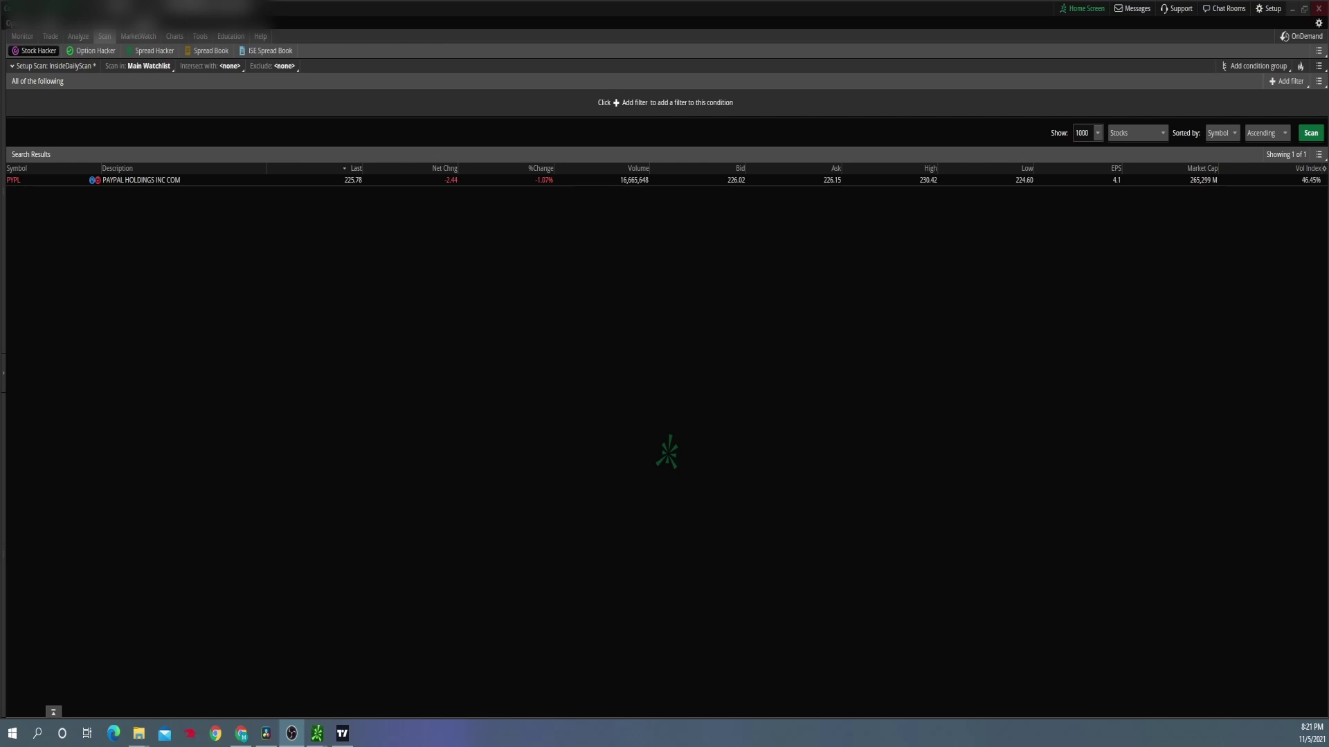
Switch to the browser to view the #TheStrat pattern chart and return to thinkorswim's stock scan.
left_click(242, 732)
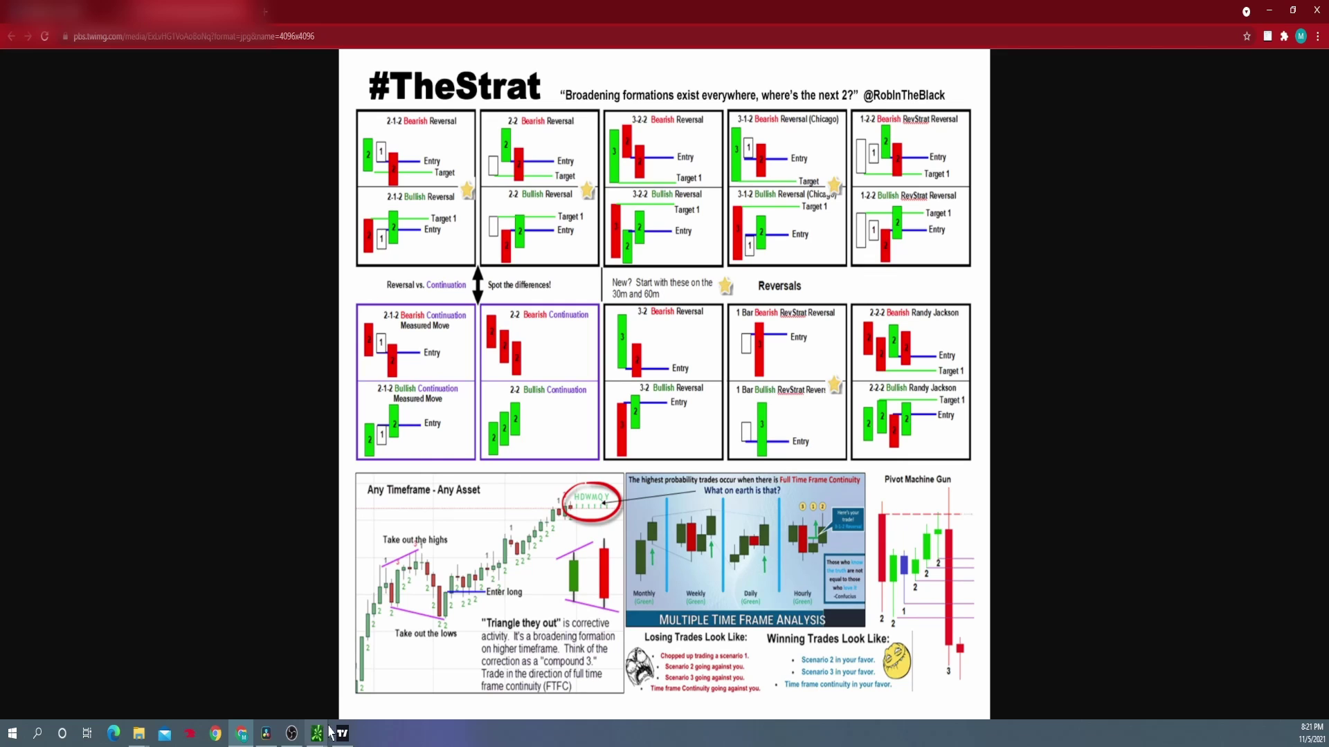
mouse_move(317, 733)
left_click(311, 699)
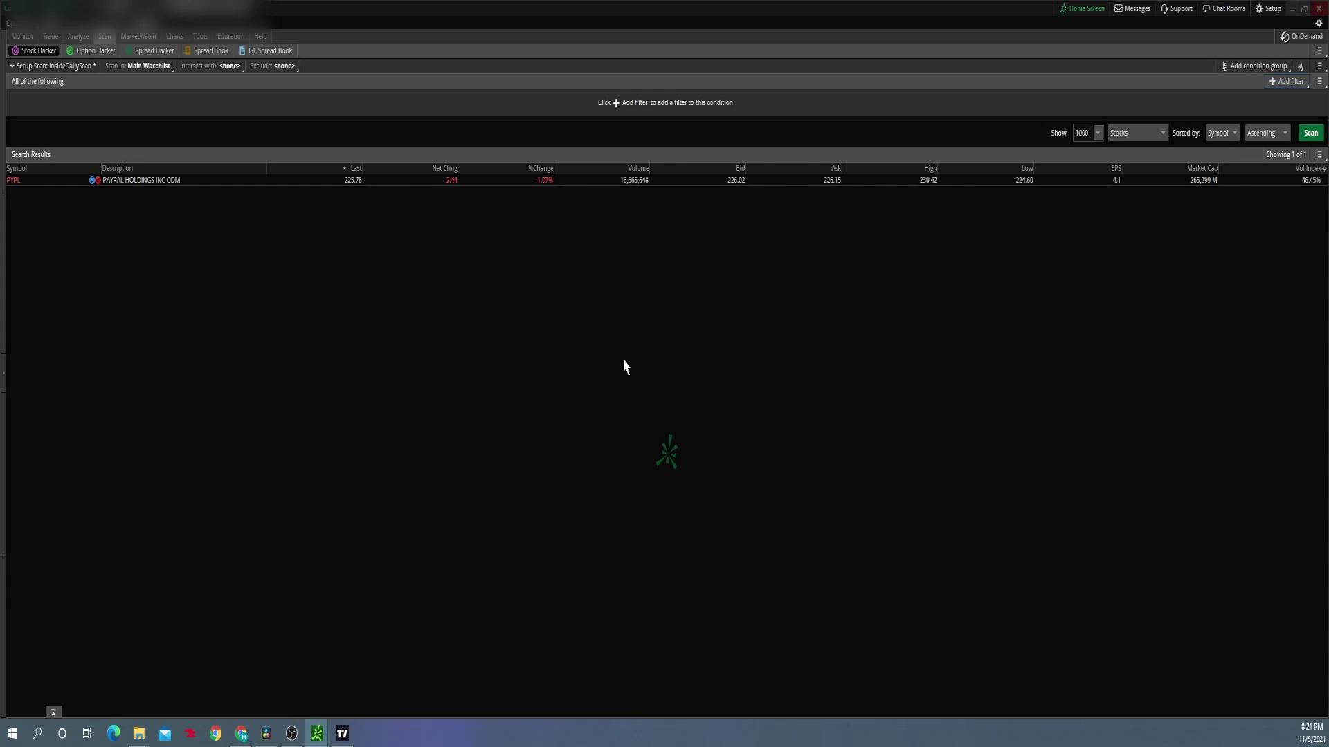
Add two study filters to the empty scan condition group.
left_click(1281, 82)
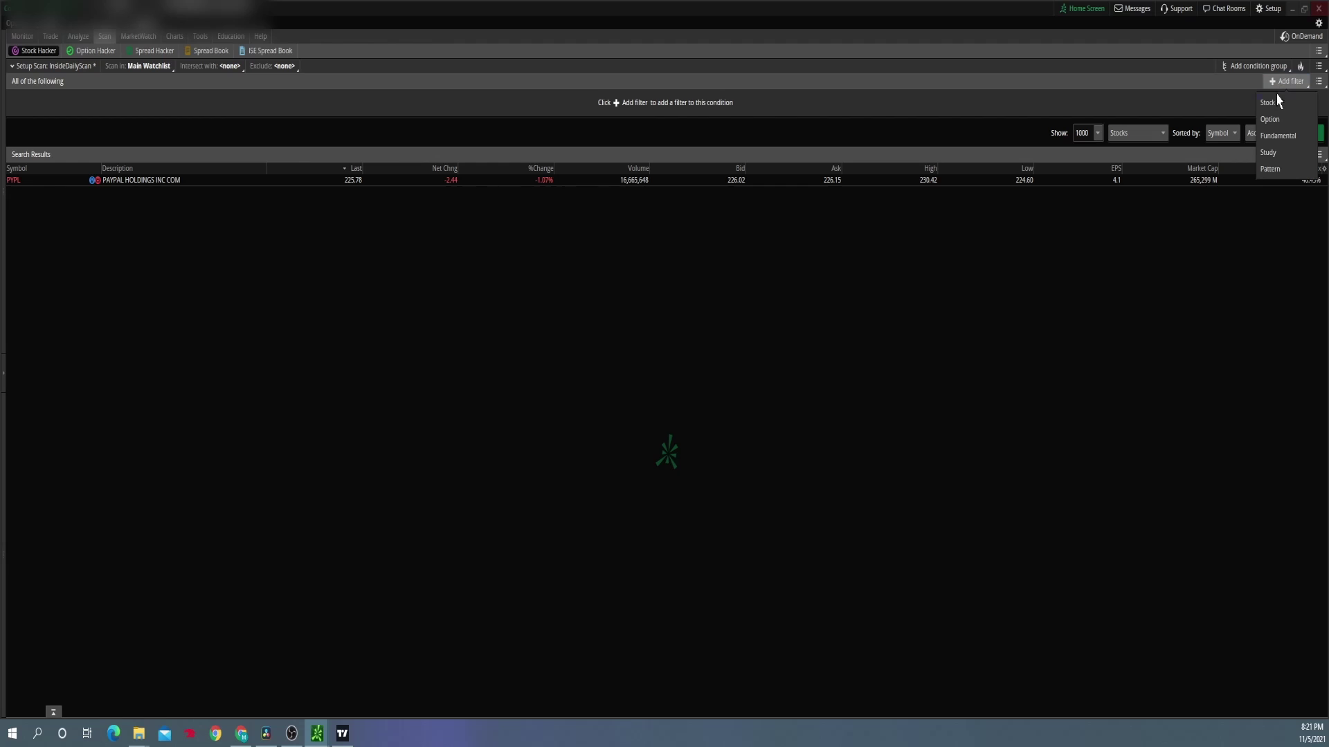
left_click(1276, 153)
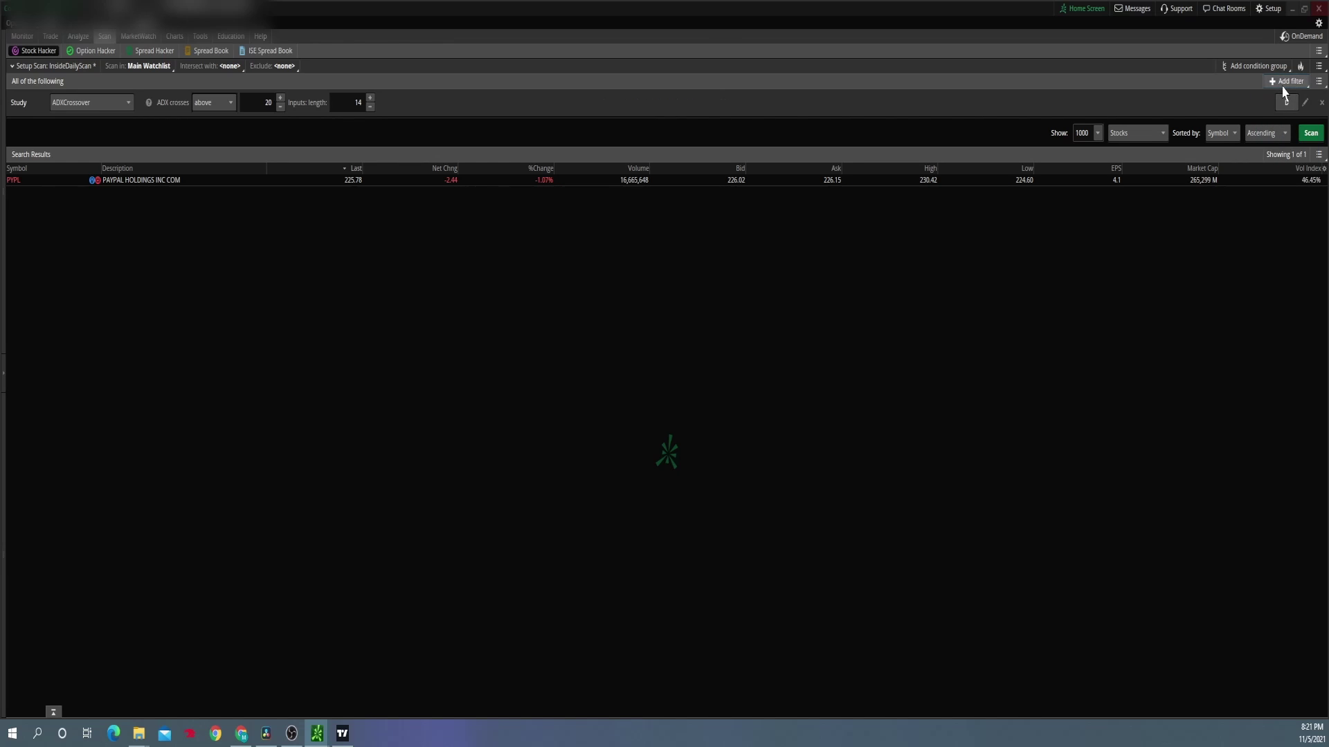
left_click(1286, 82)
left_click(1273, 154)
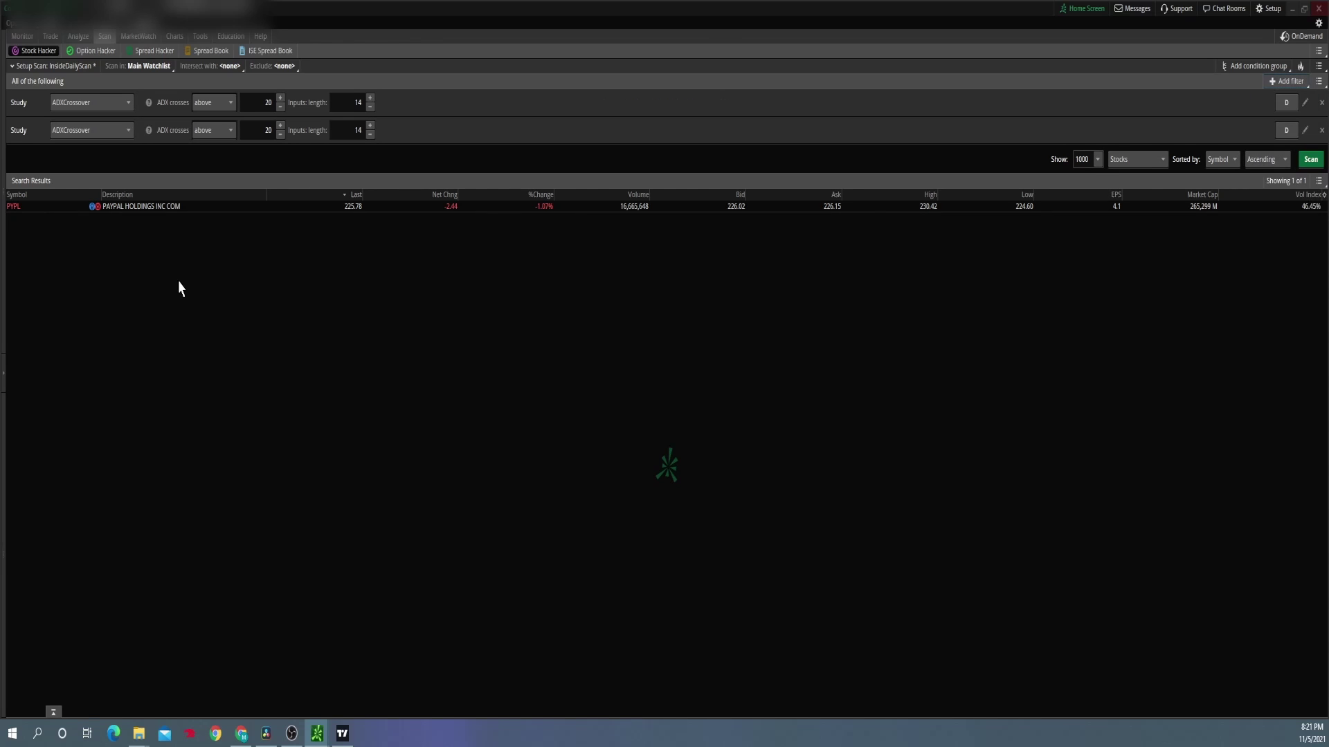
Set the first study filter to the user-defined pattern Two_Down and the second to Inside_Candle.
left_click(127, 105)
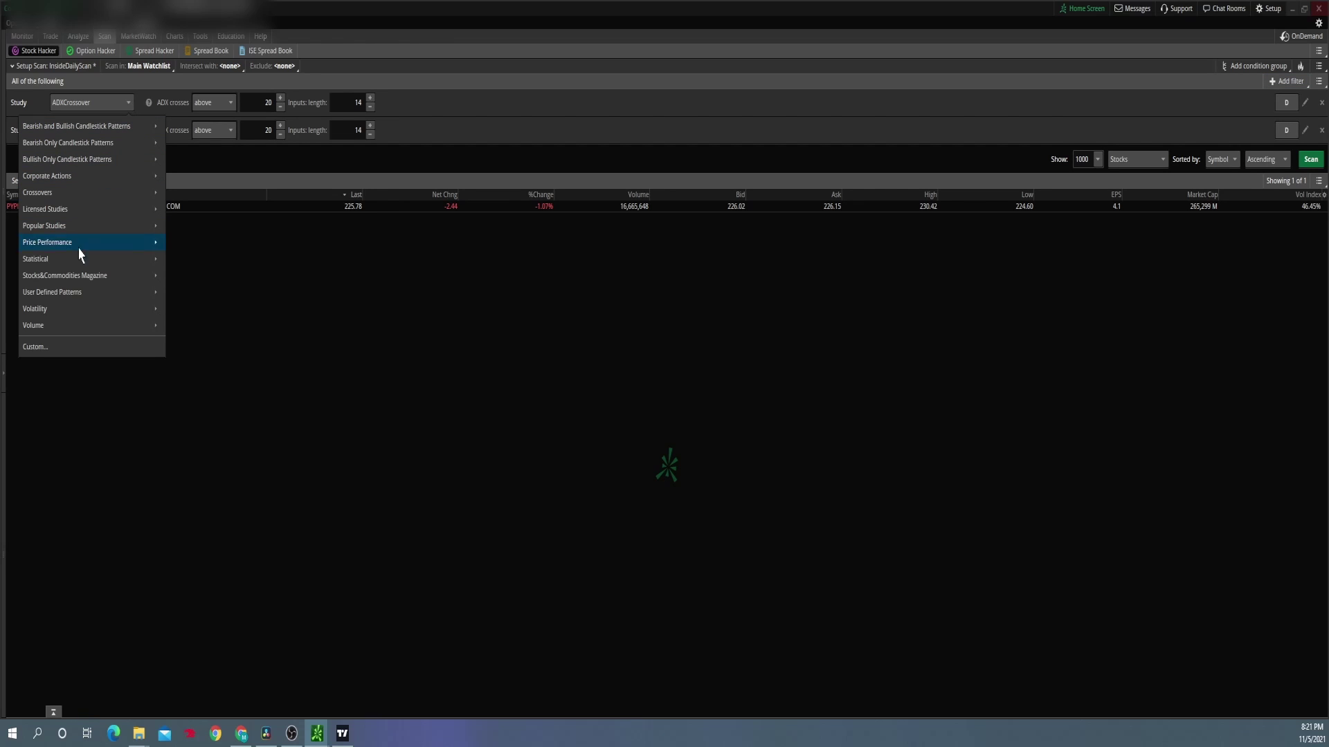
mouse_move(72, 298)
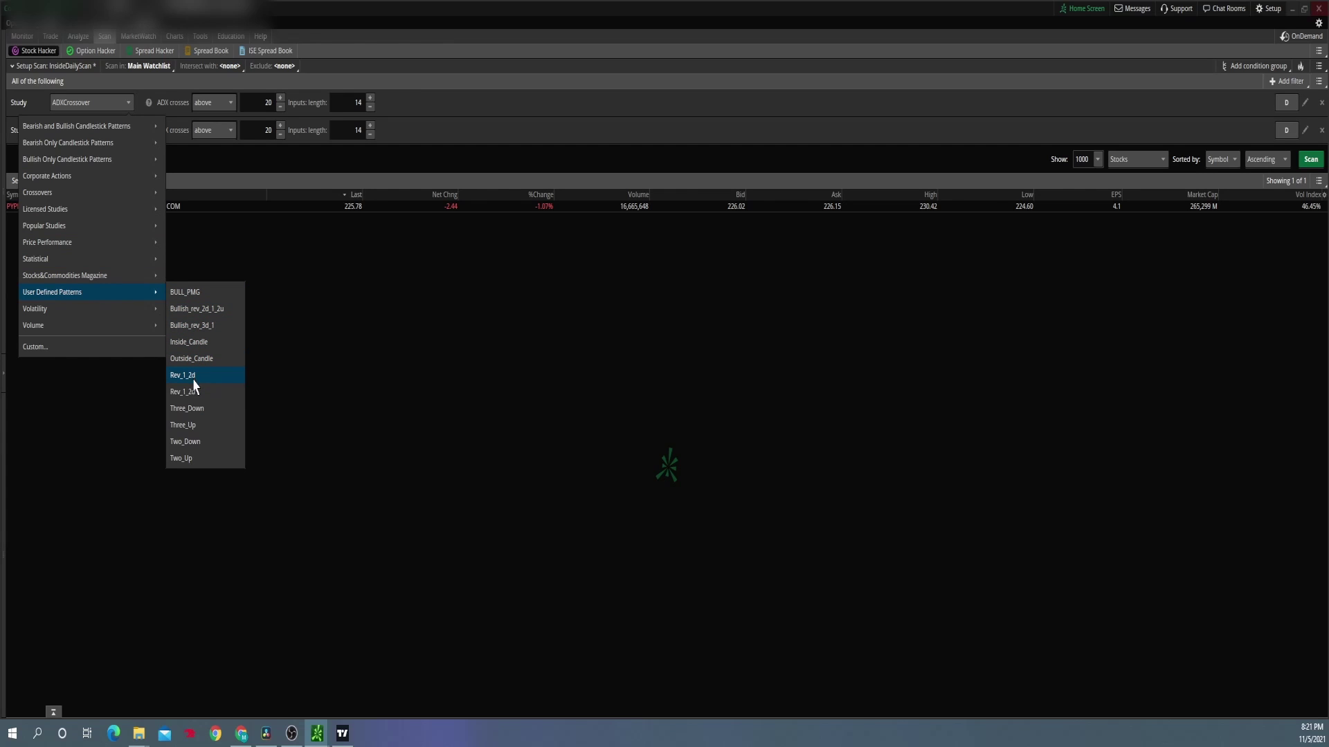
left_click(191, 443)
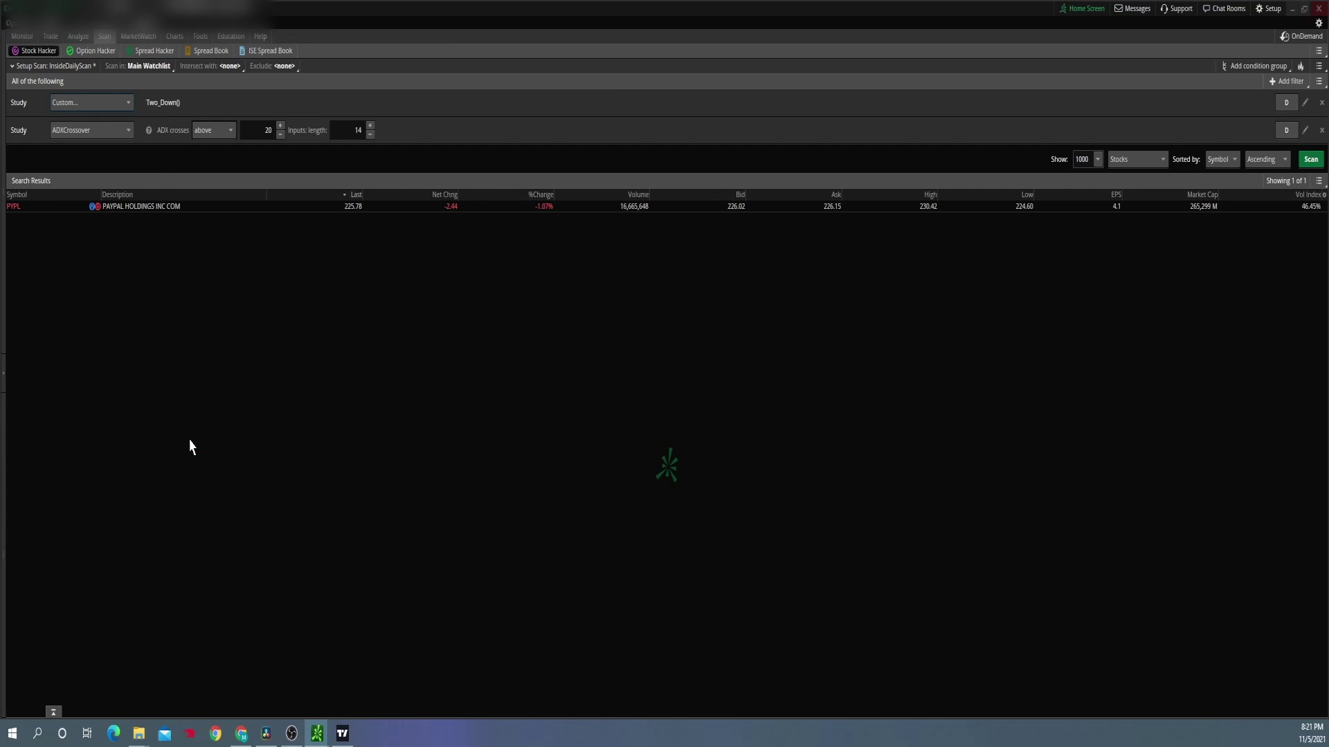
left_click(128, 135)
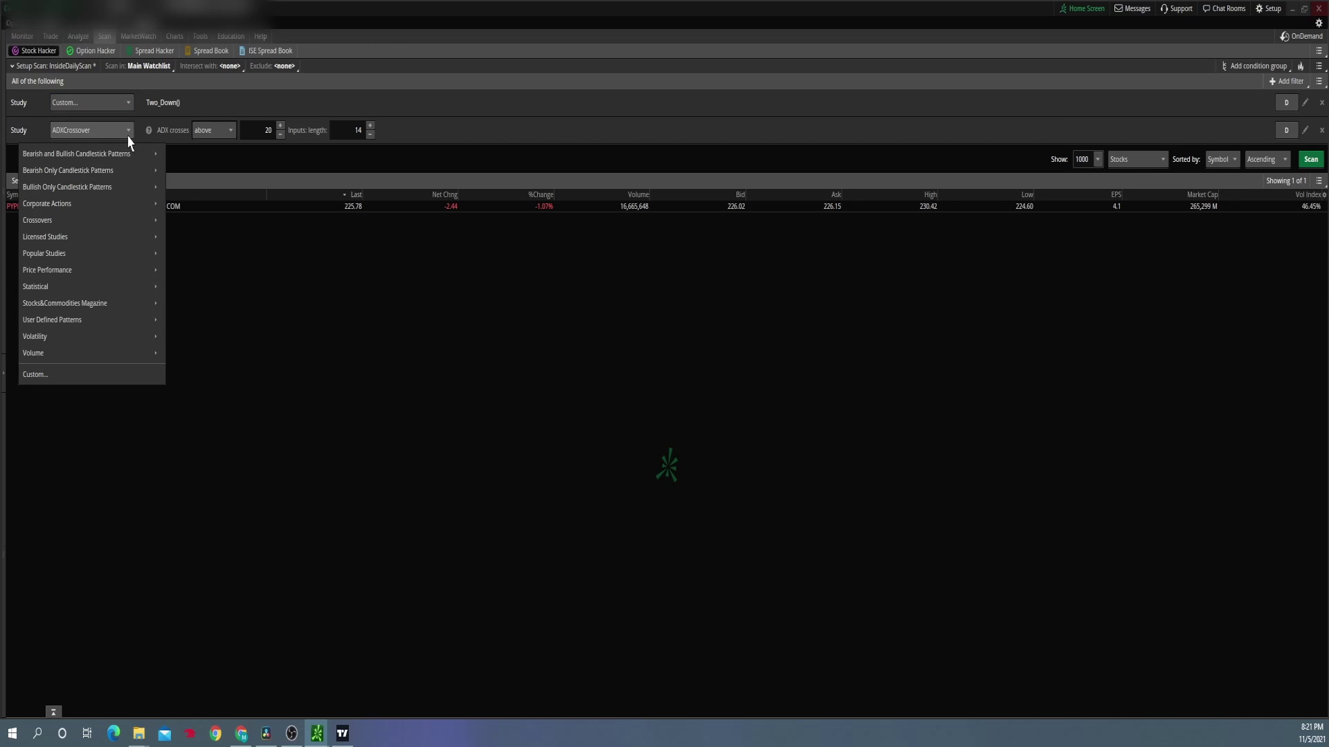
mouse_move(137, 320)
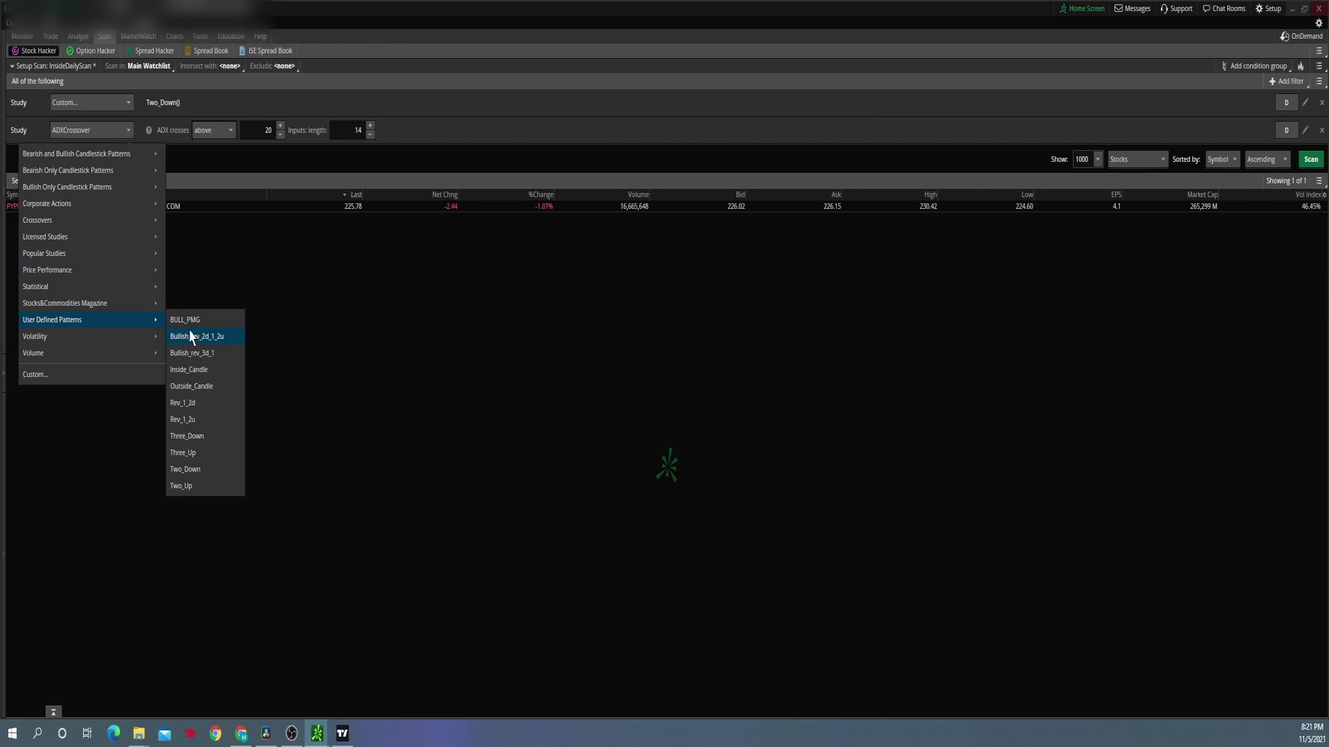
left_click(196, 371)
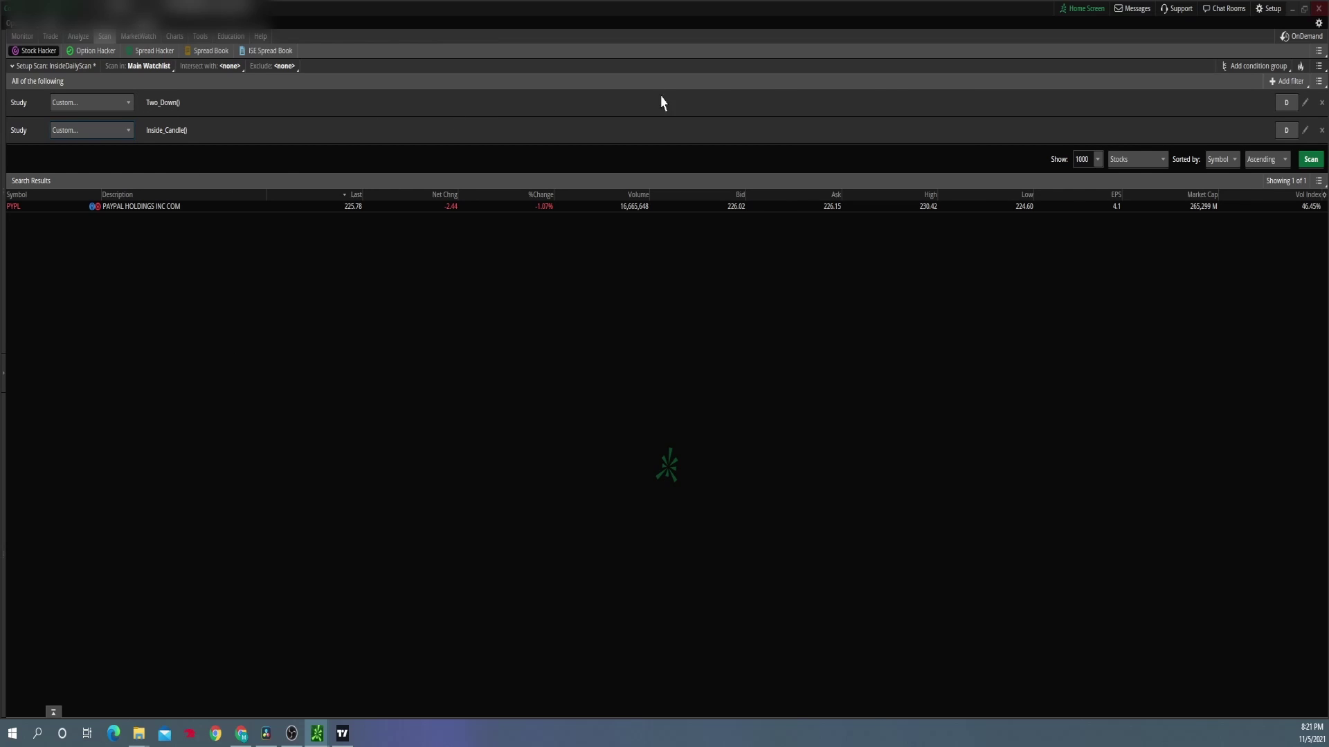
Set the Two_Down condition's offset to 1 and run the scan on the Main Watchlist.
left_click(1304, 108)
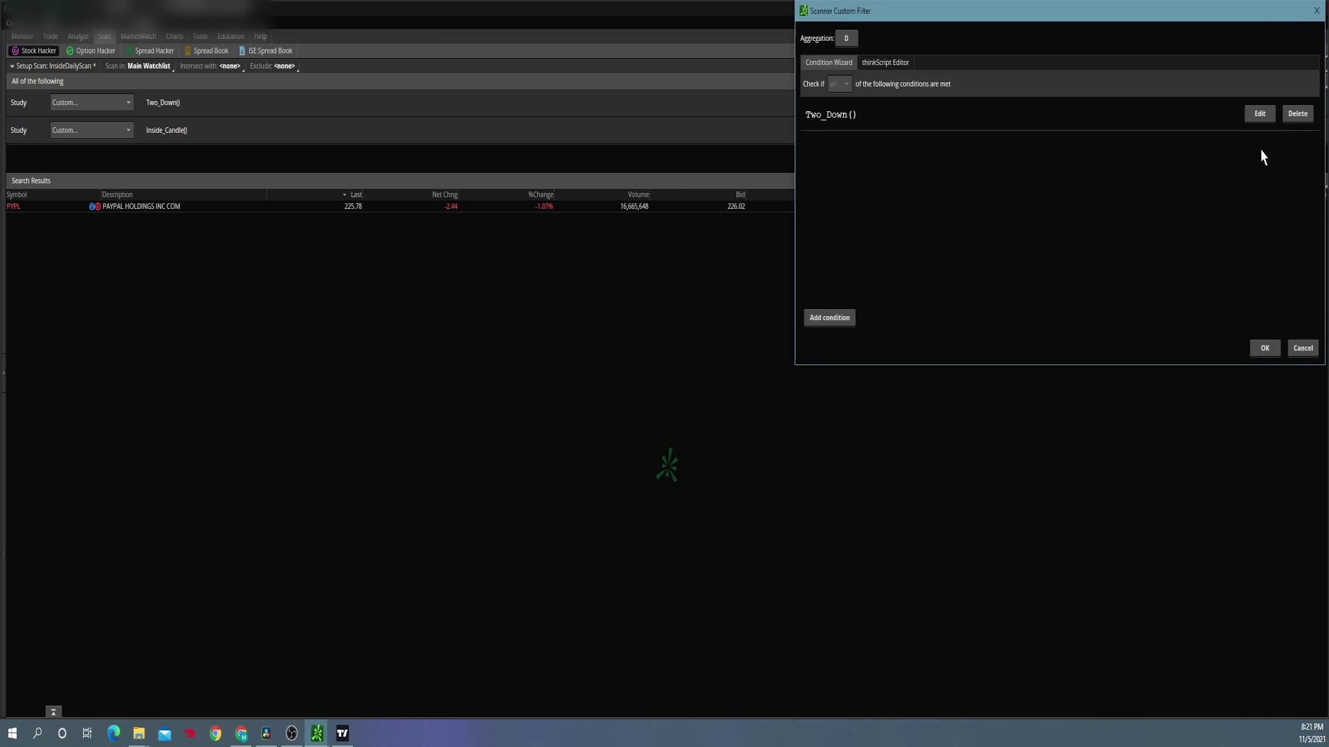
left_click(1265, 115)
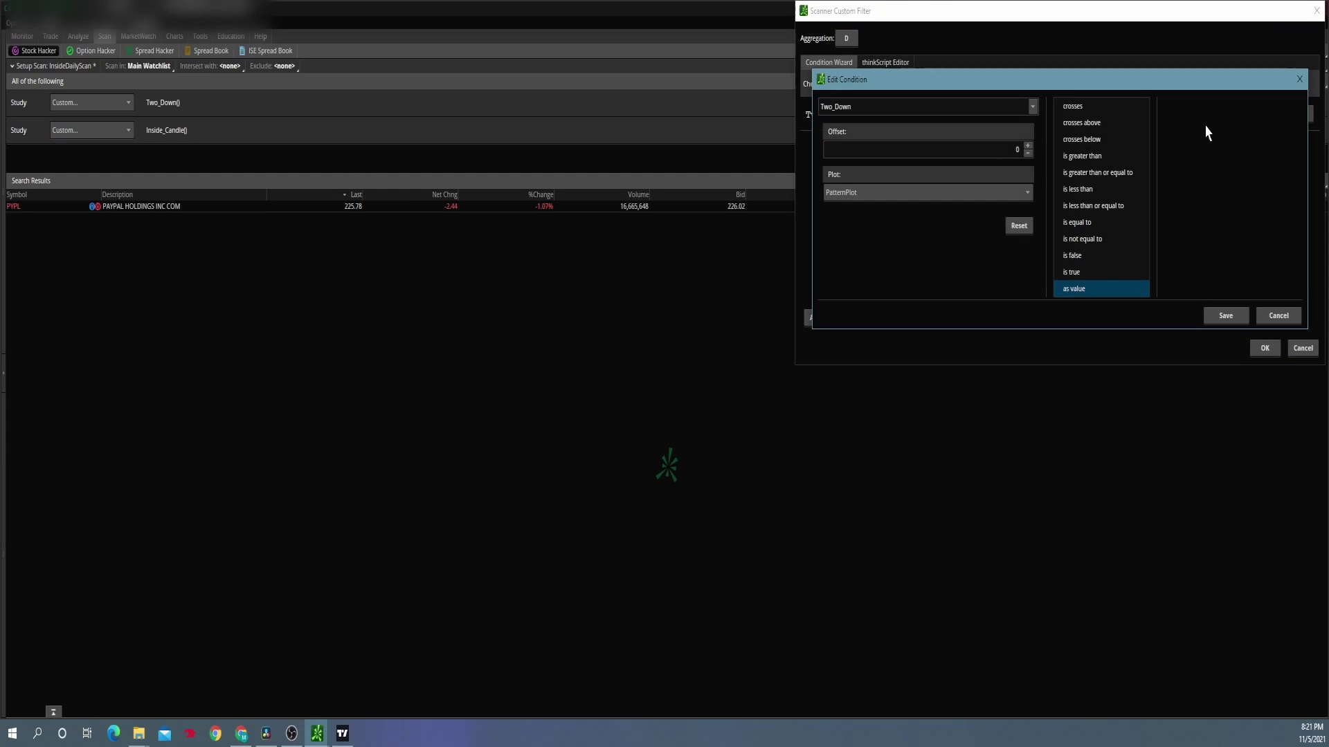
left_click(1027, 145)
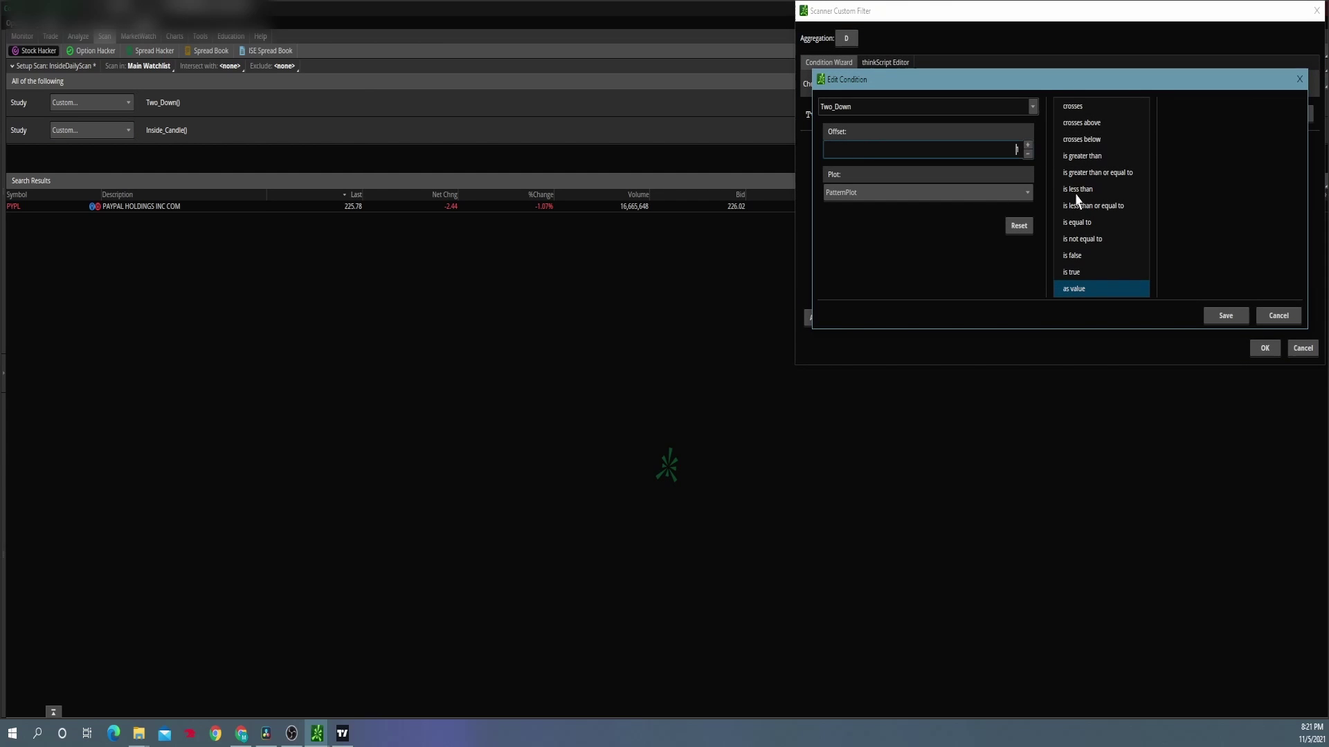
left_click(1212, 316)
left_click(1265, 348)
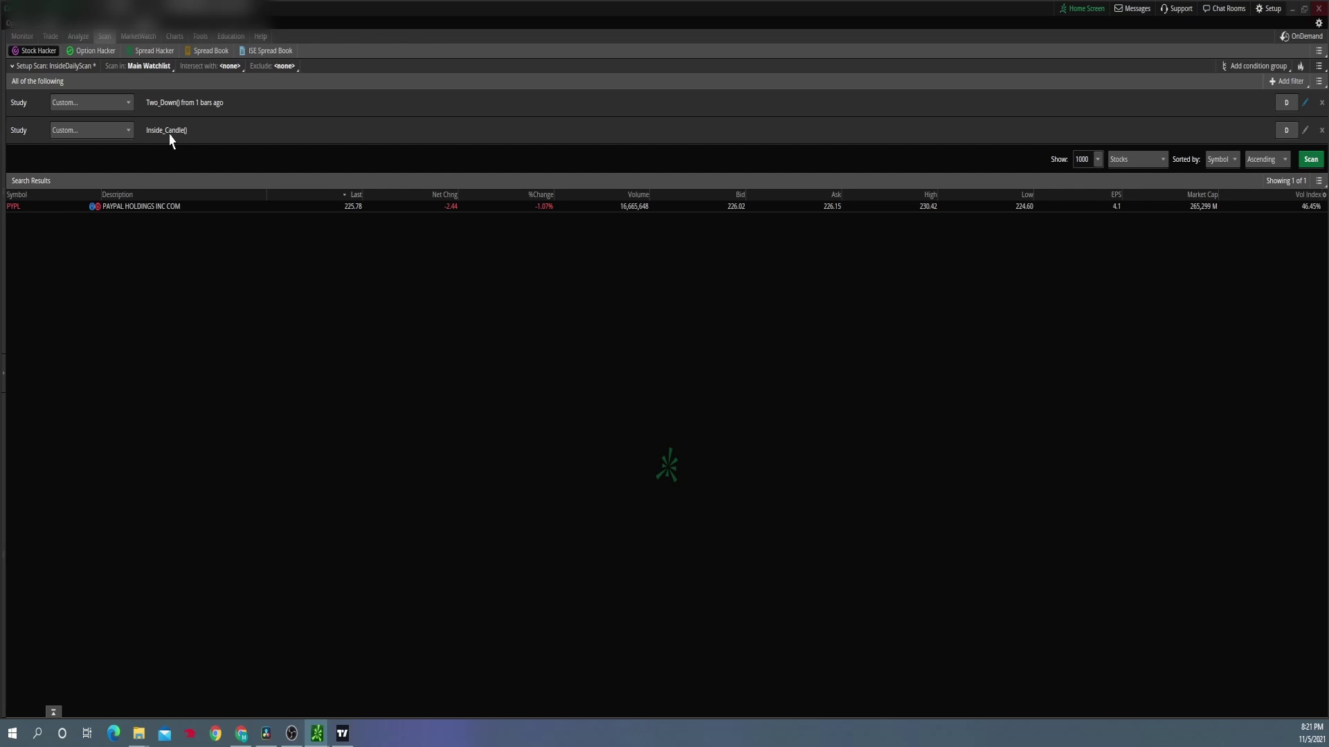
left_click(1312, 161)
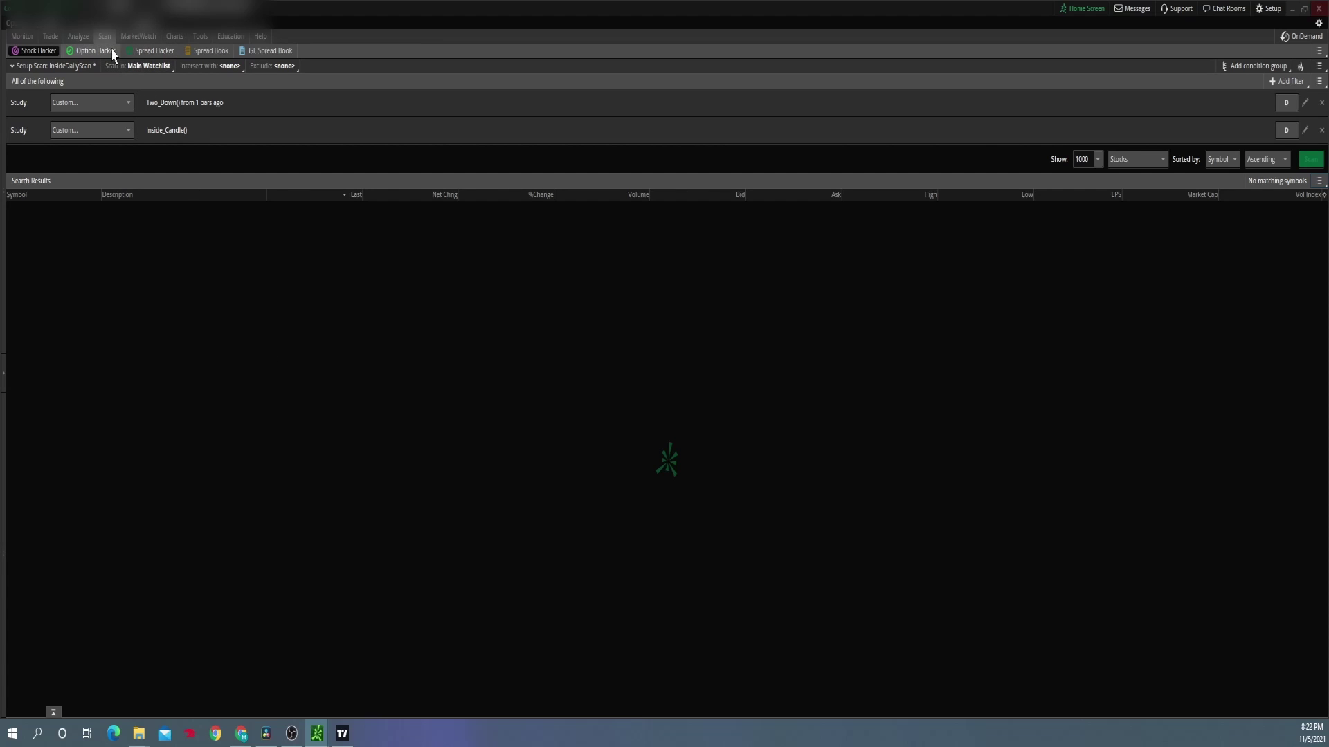
Change the scan universe to S&P 500 and run the Two_Down and Inside_Candle scan.
left_click(128, 67)
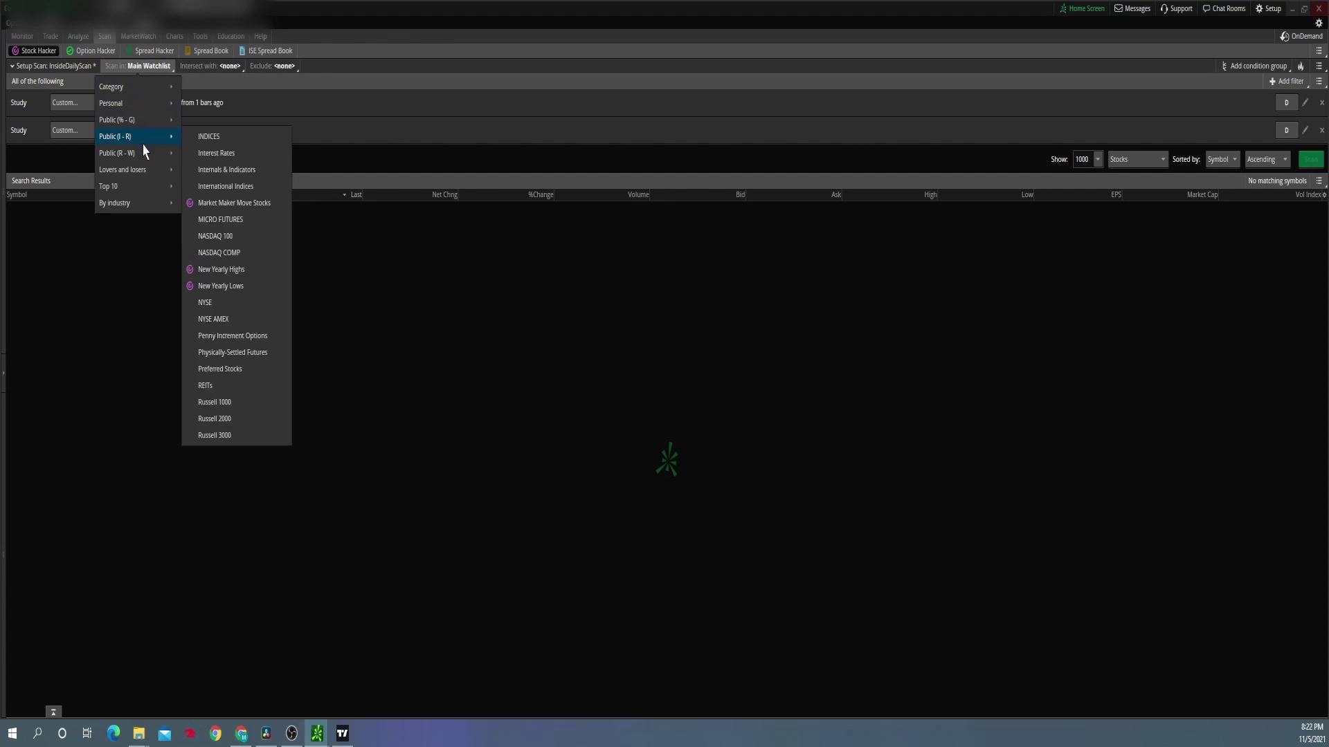
mouse_move(148, 154)
left_click(220, 238)
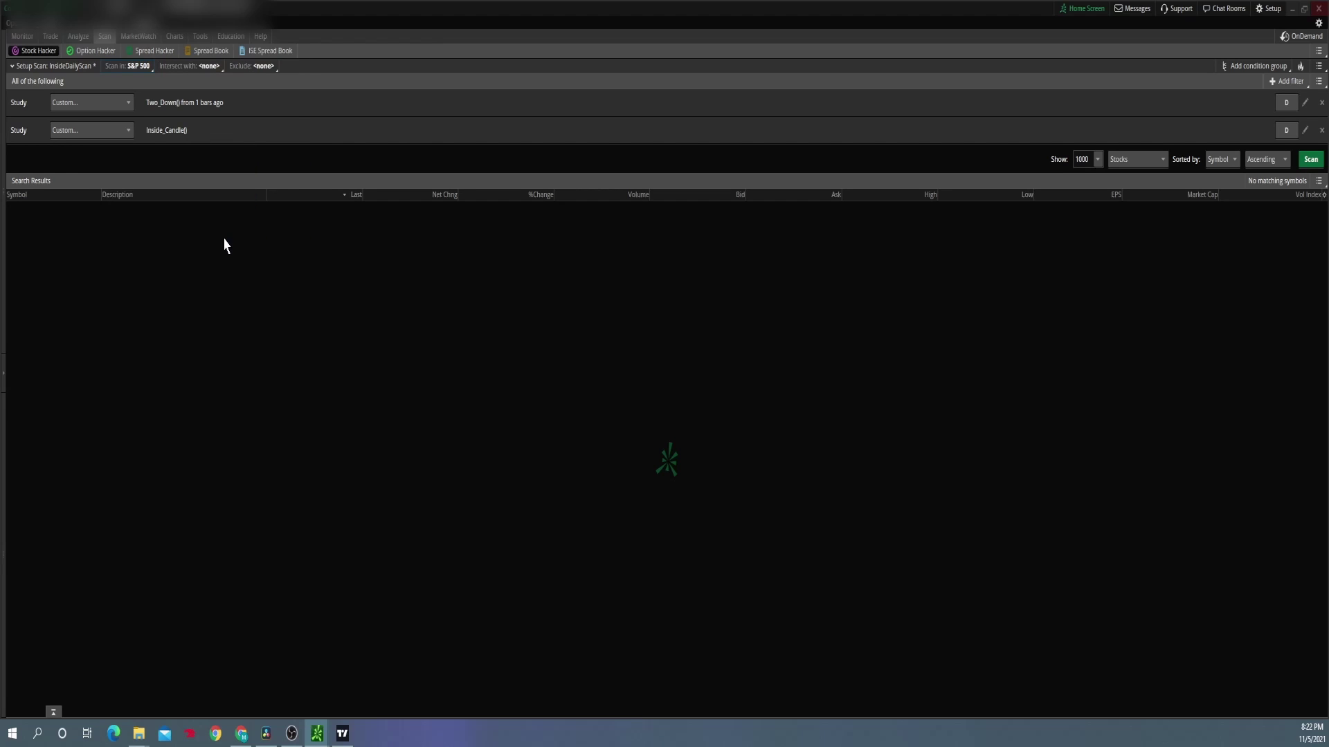
left_click(1312, 164)
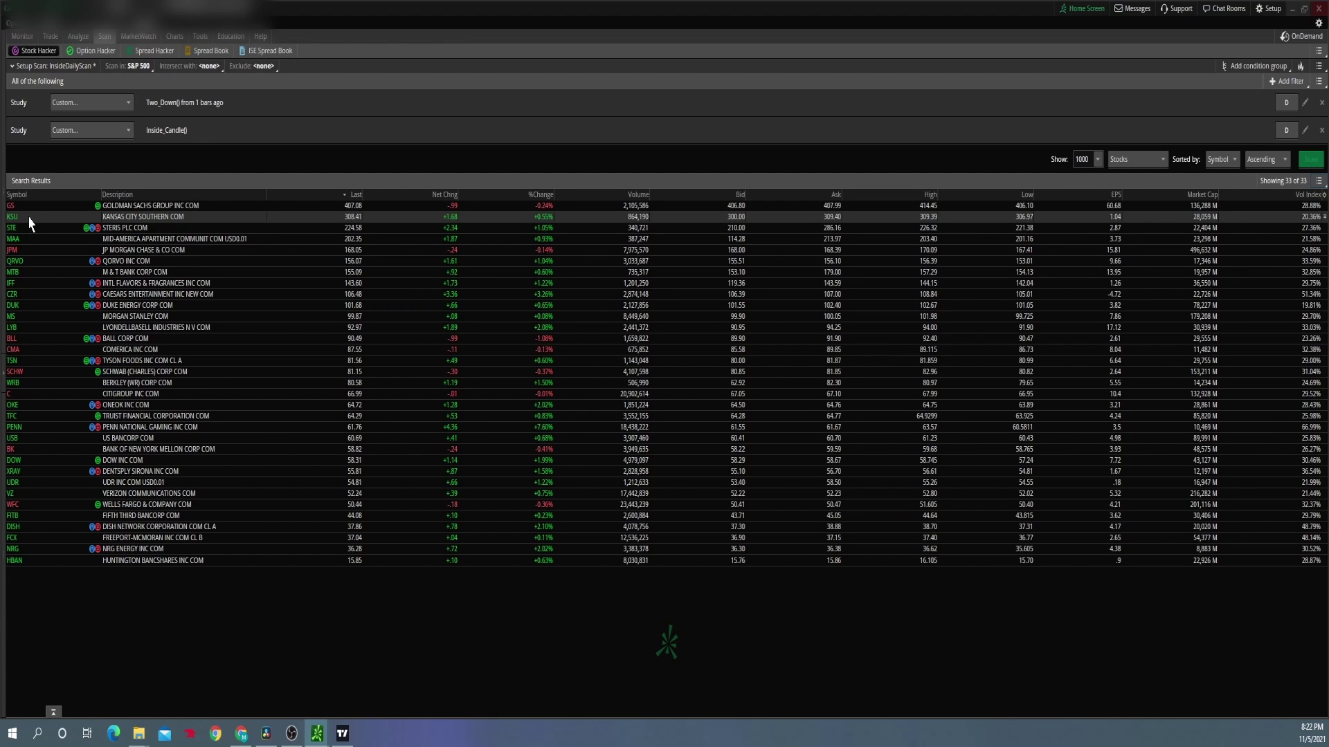
Switch to TradingView, load the GS chart, examine its most recent candles and return to thinkorswim.
left_click(342, 734)
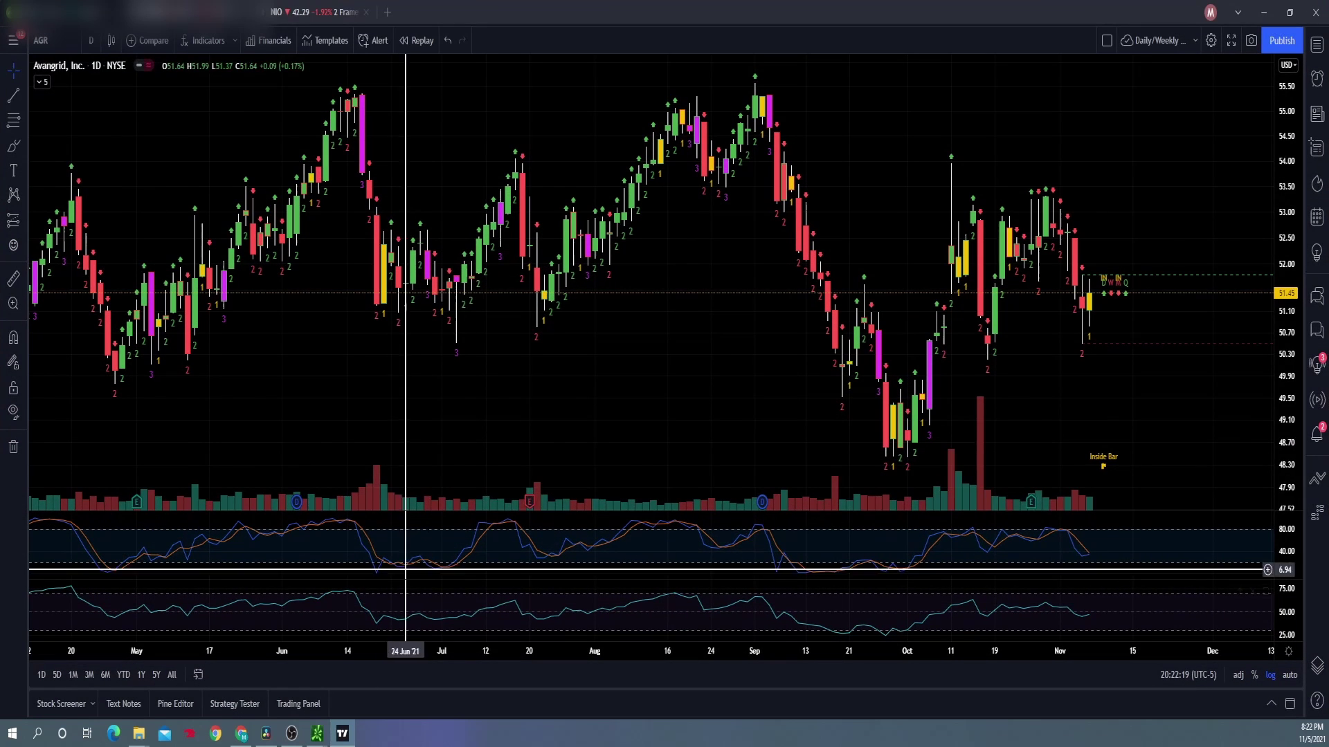
type("GS")
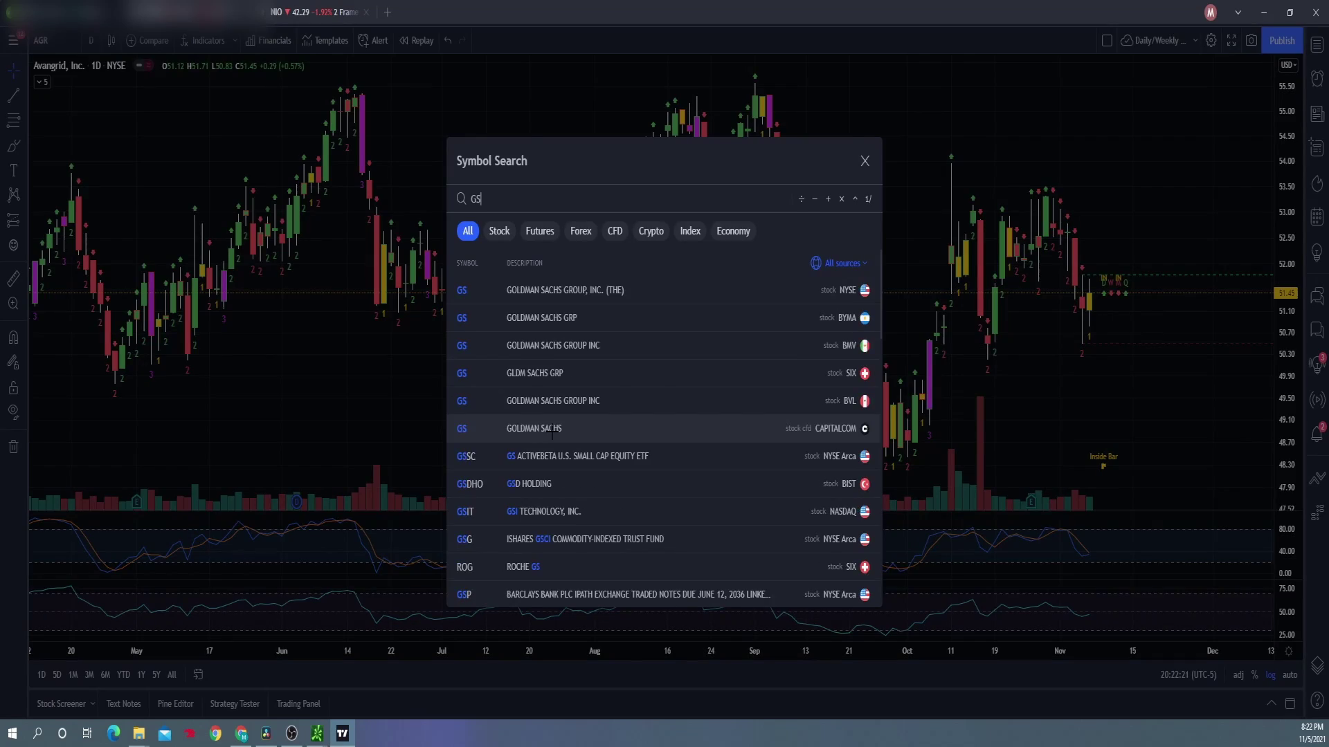
key("Return")
left_click_drag(1021, 291, 777, 395)
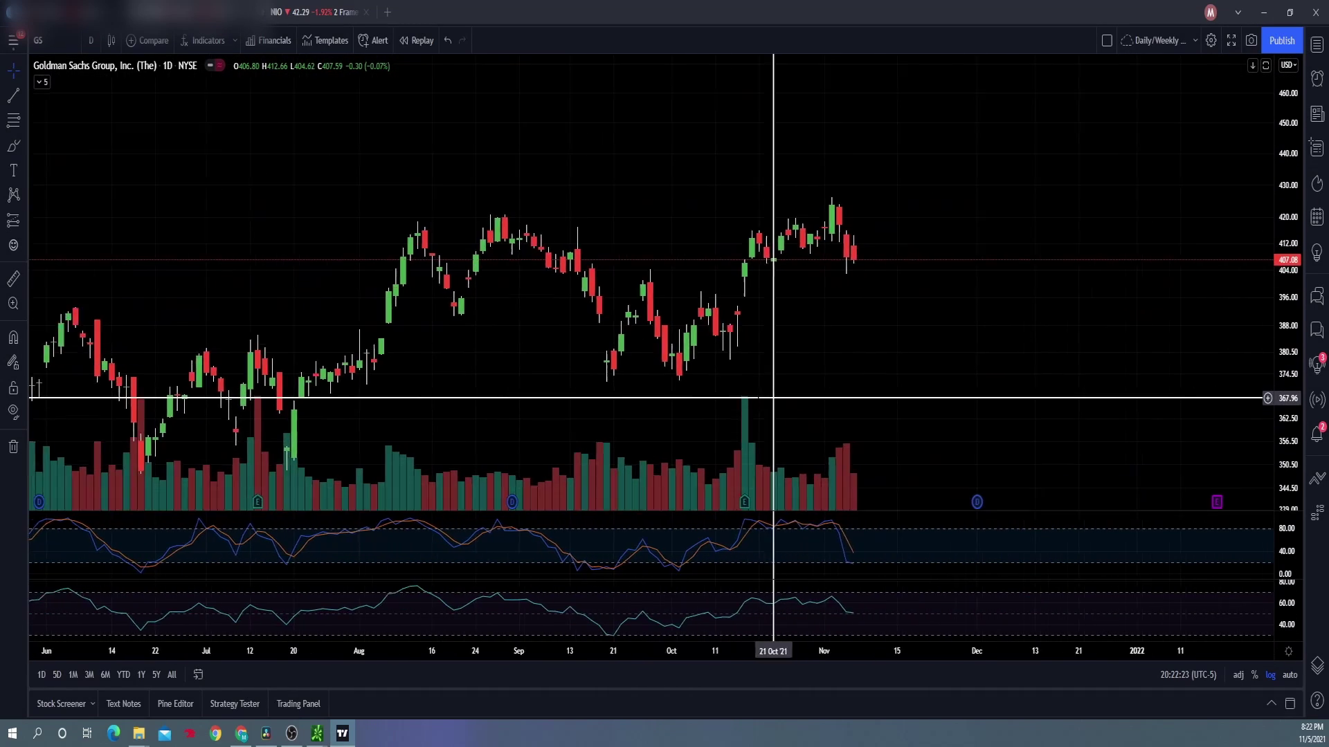
scroll(800, 331, "up", 2)
left_click_drag(720, 320, 760, 326)
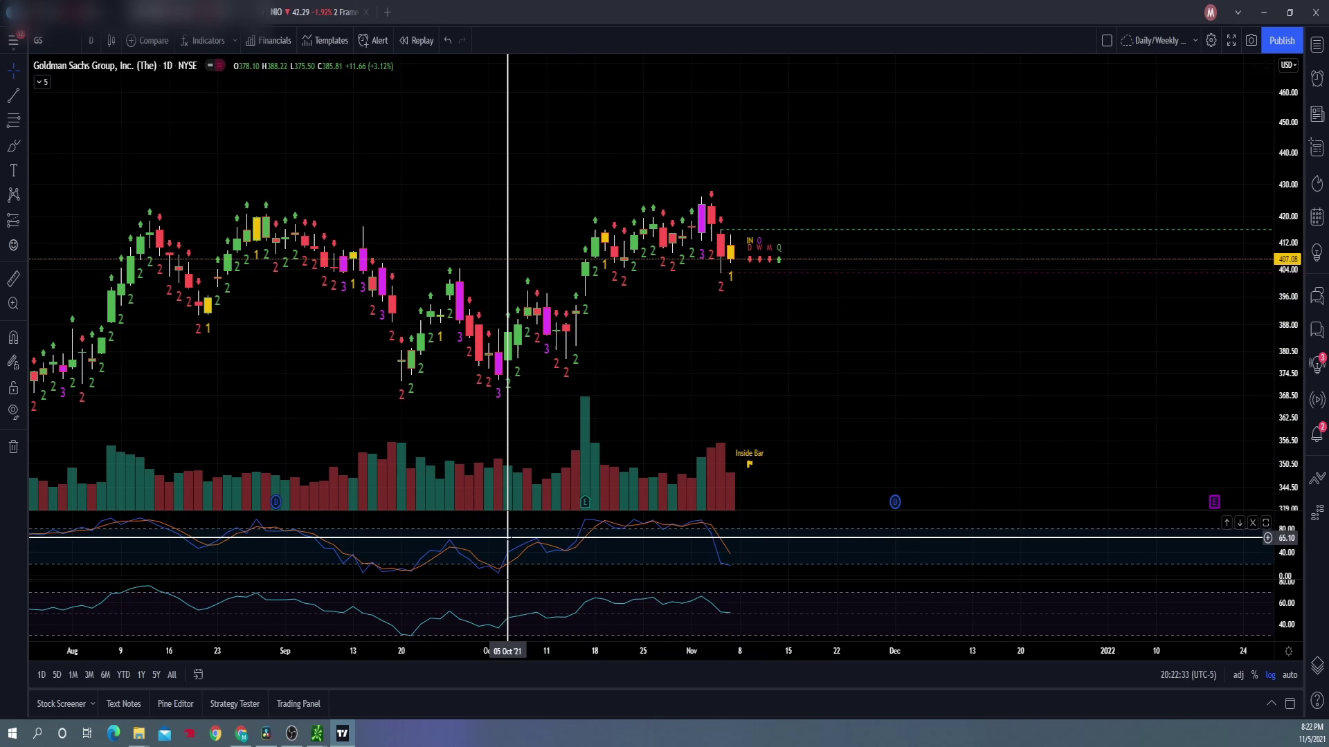
left_click(345, 733)
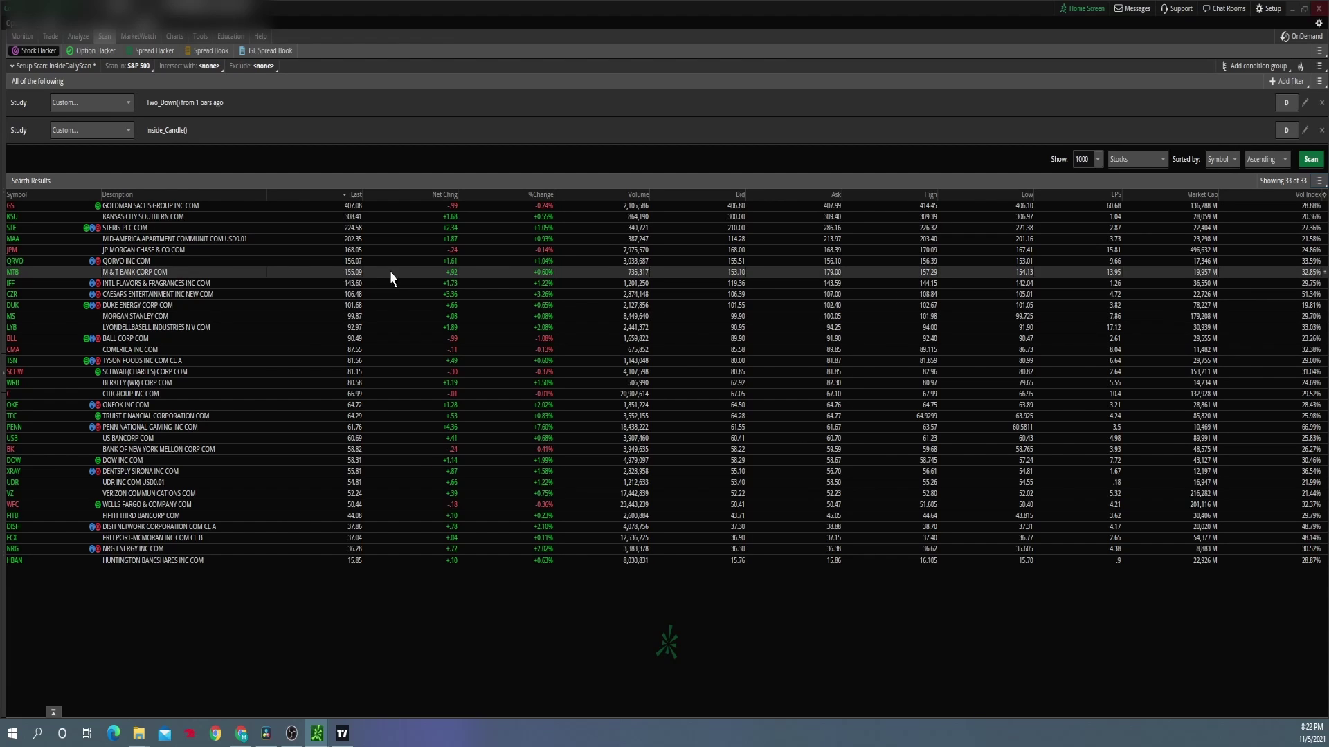
left_click(1318, 66)
left_click(1285, 90)
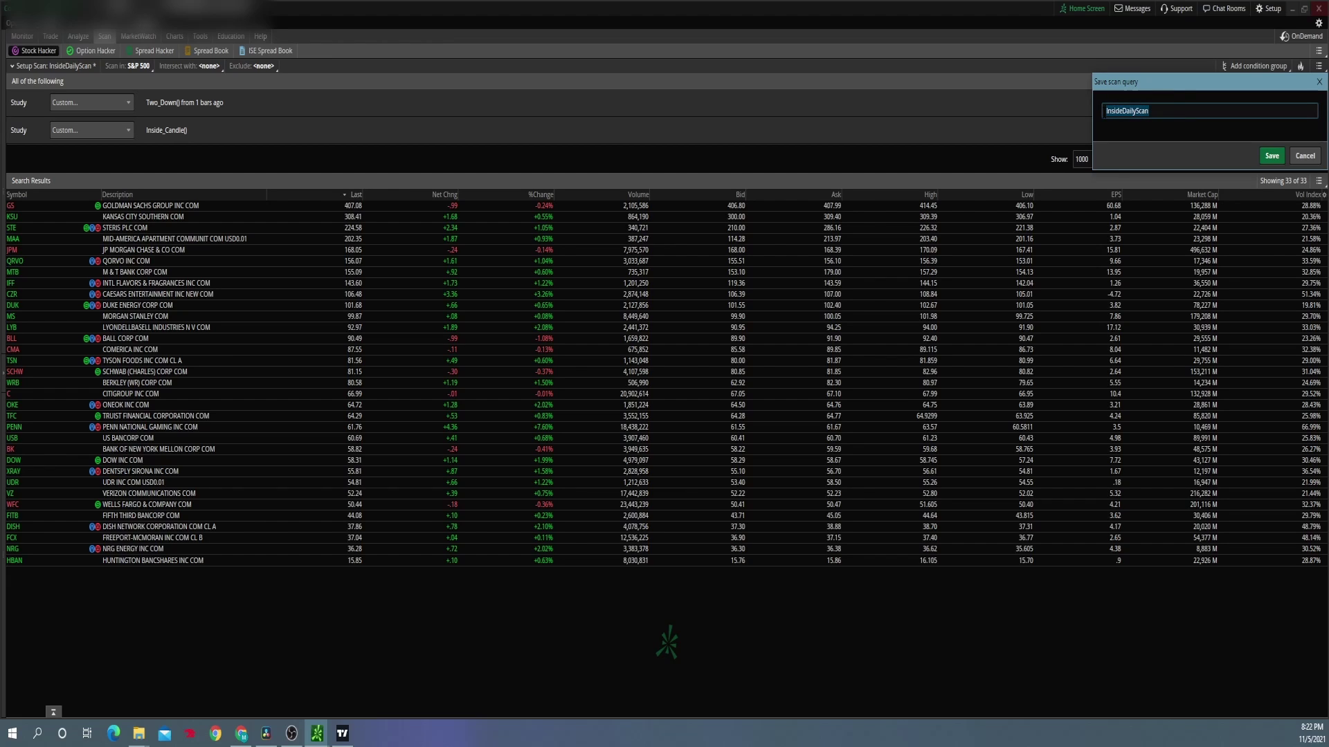
type("2d-1")
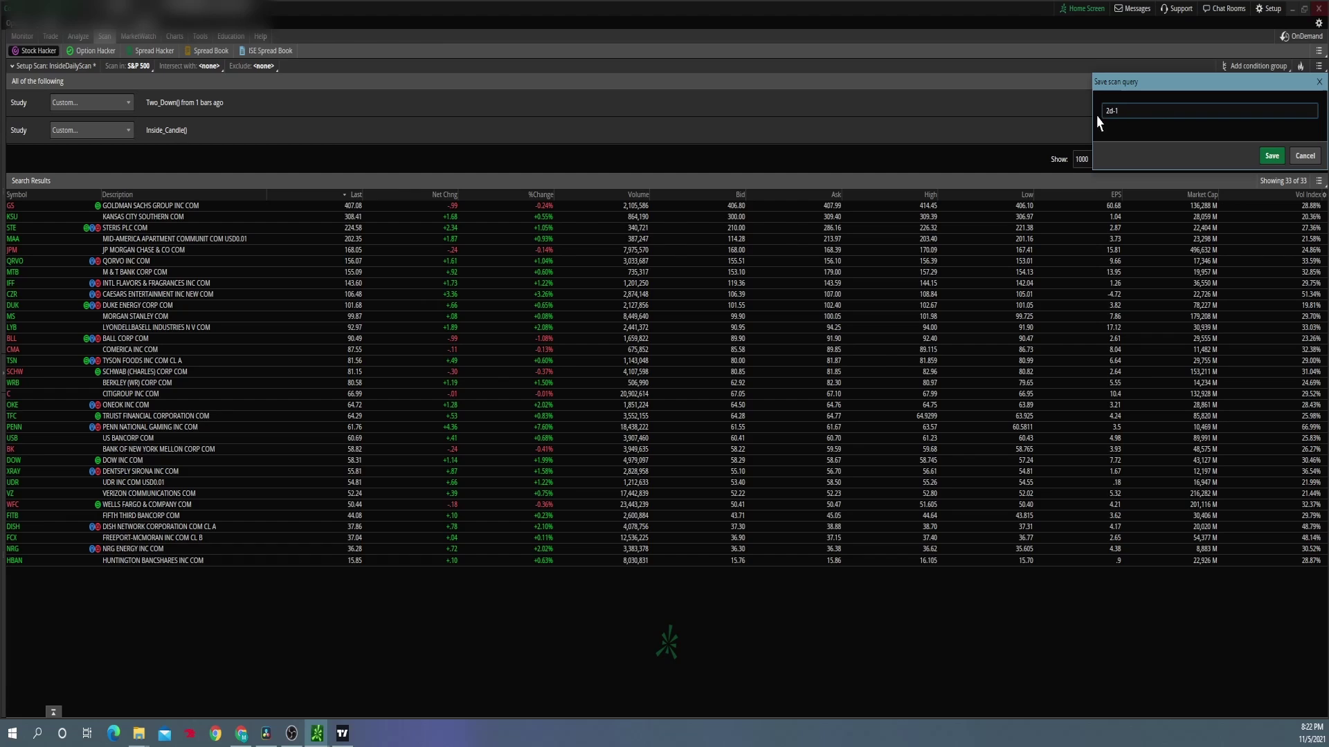
left_click(1305, 156)
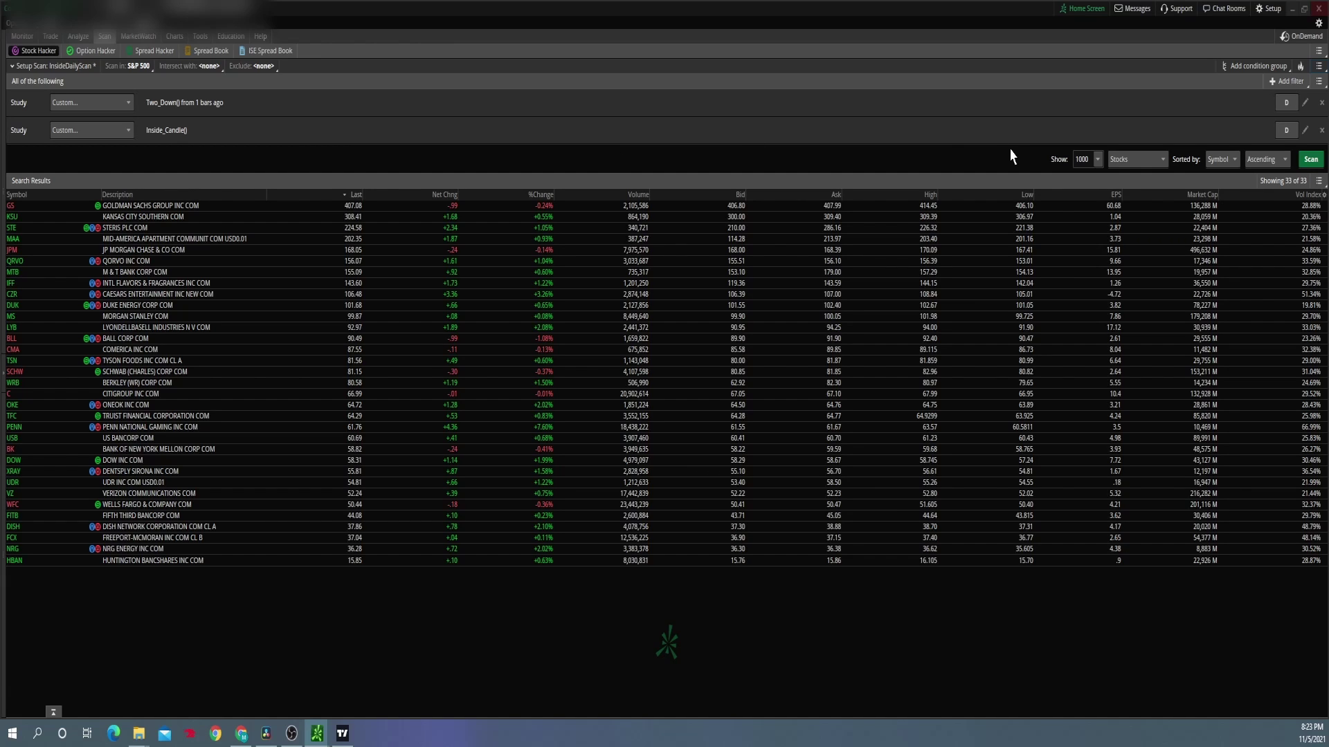
Load the personal scan query Bullish PMG Daily.
left_click(1319, 65)
mouse_move(1277, 104)
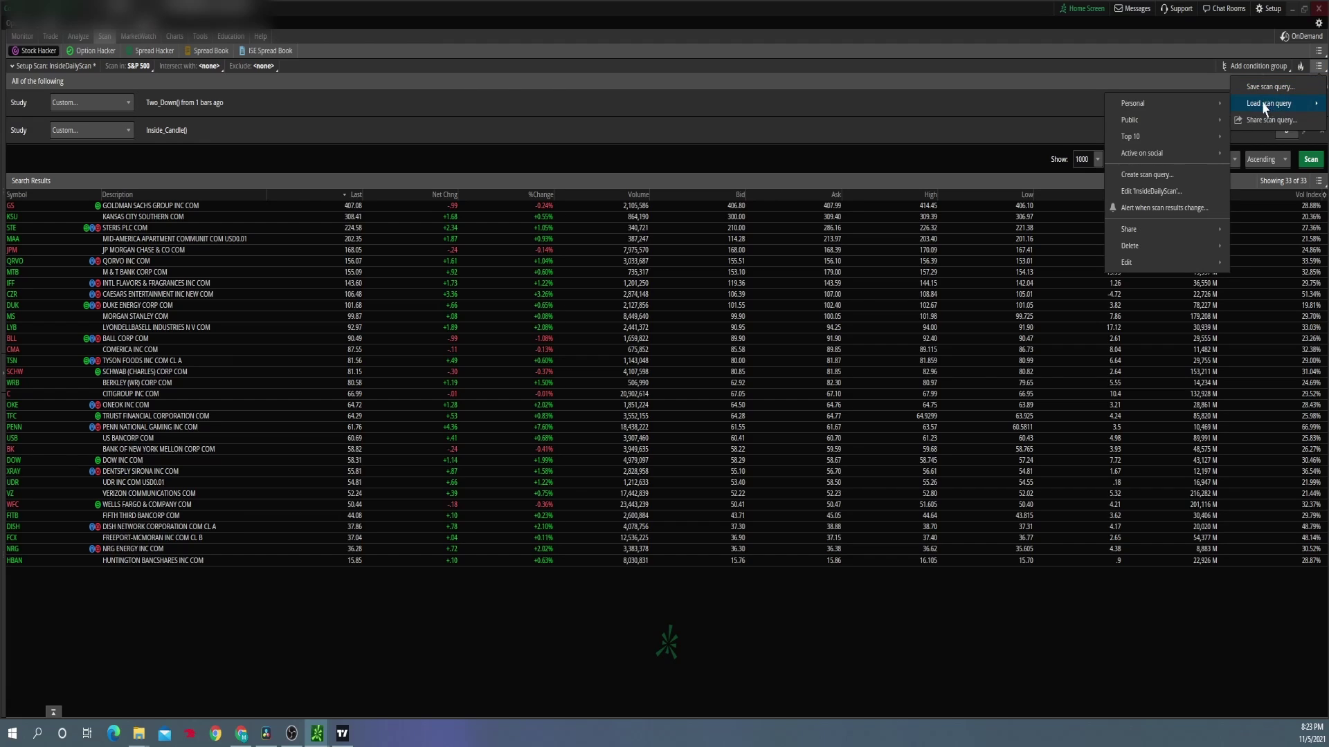
mouse_move(1203, 104)
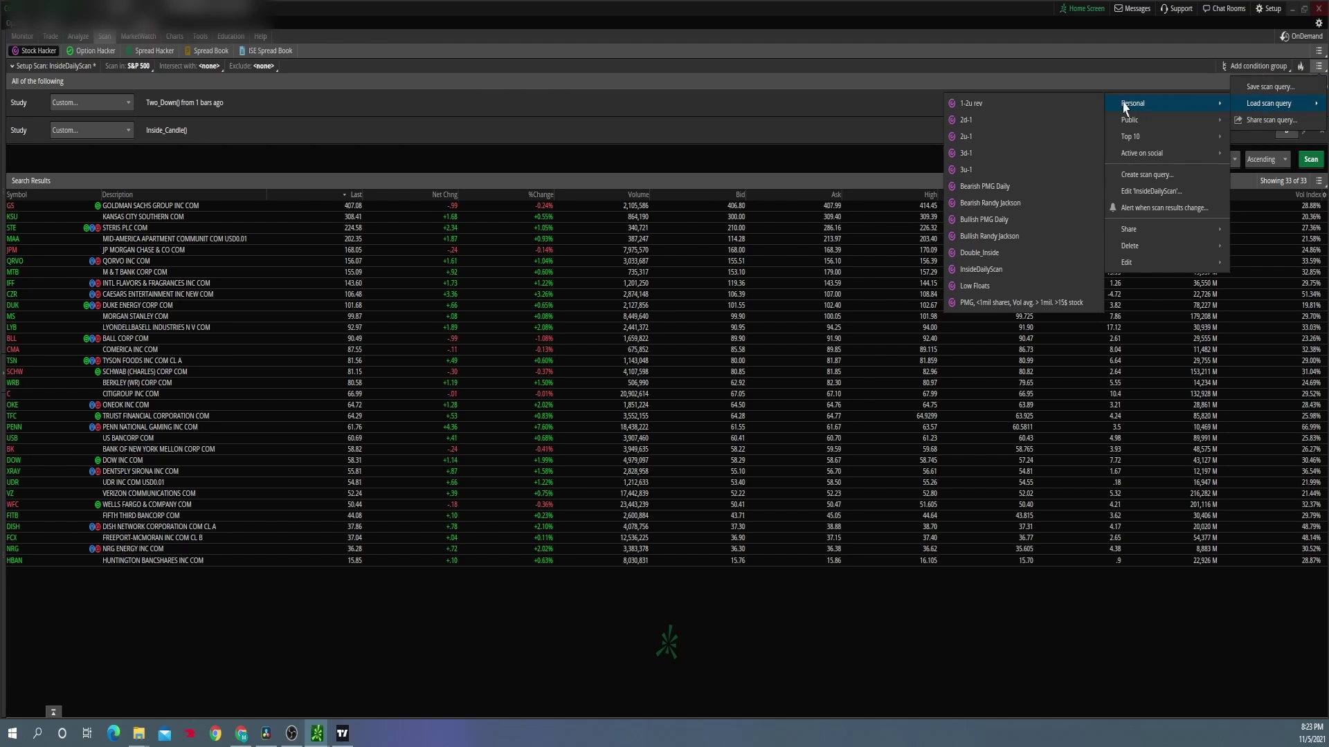
left_click(994, 219)
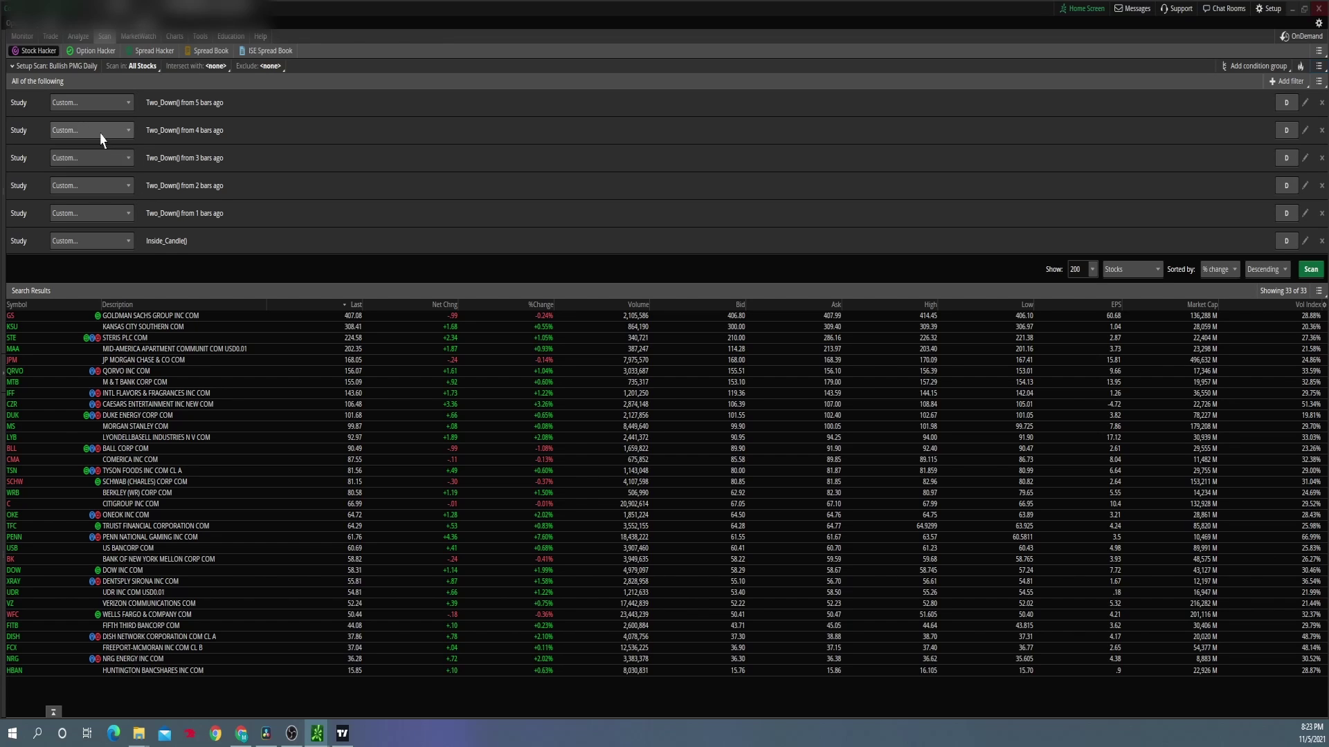
left_click(104, 104)
mouse_move(59, 299)
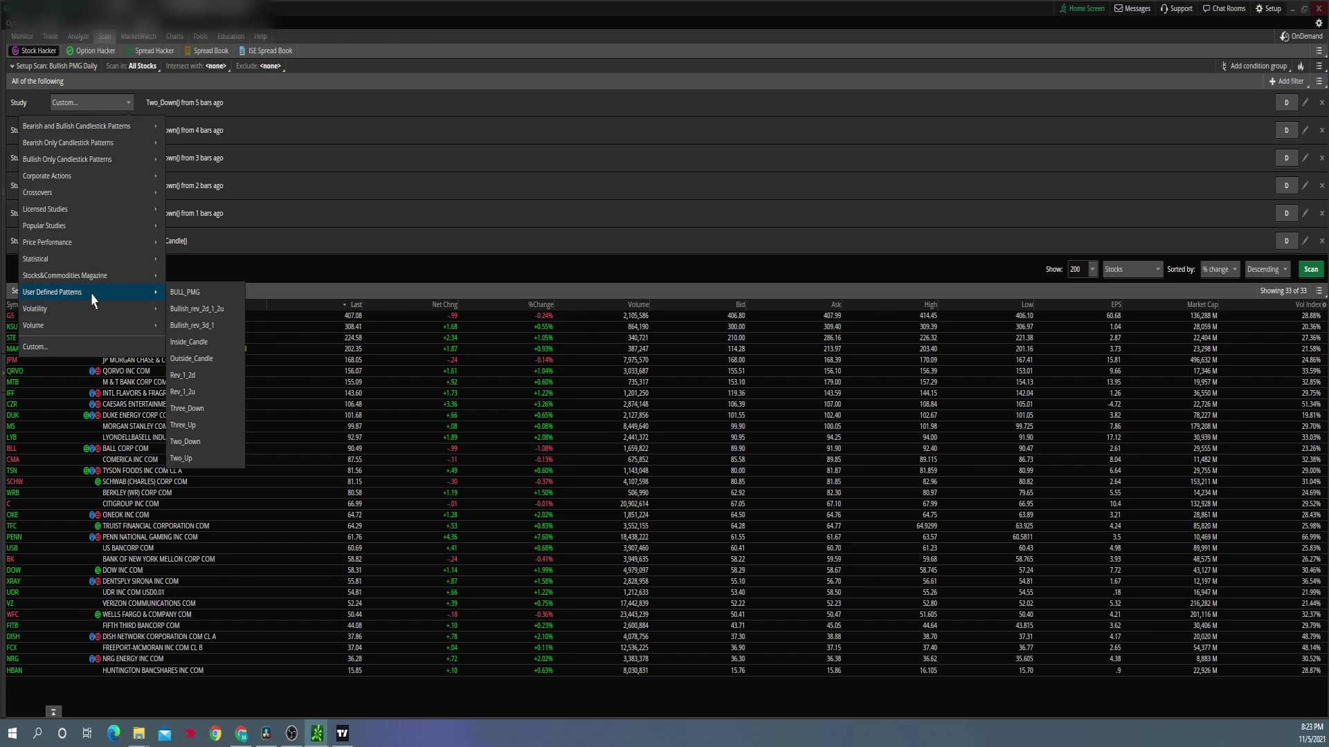
left_click(264, 149)
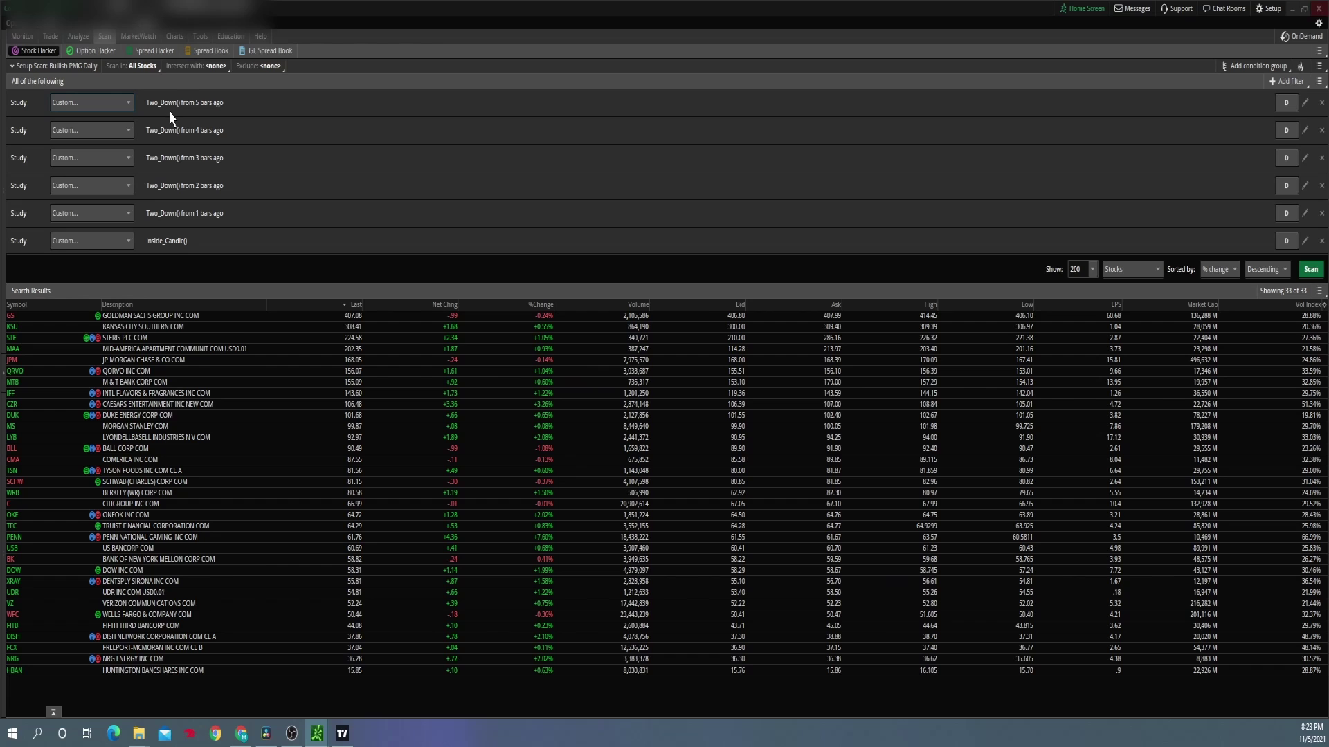
Consult the #TheStrat pattern chart in the browser, then return to thinkorswim and run the Bullish PMG Daily scan on All Stocks.
left_click(242, 734)
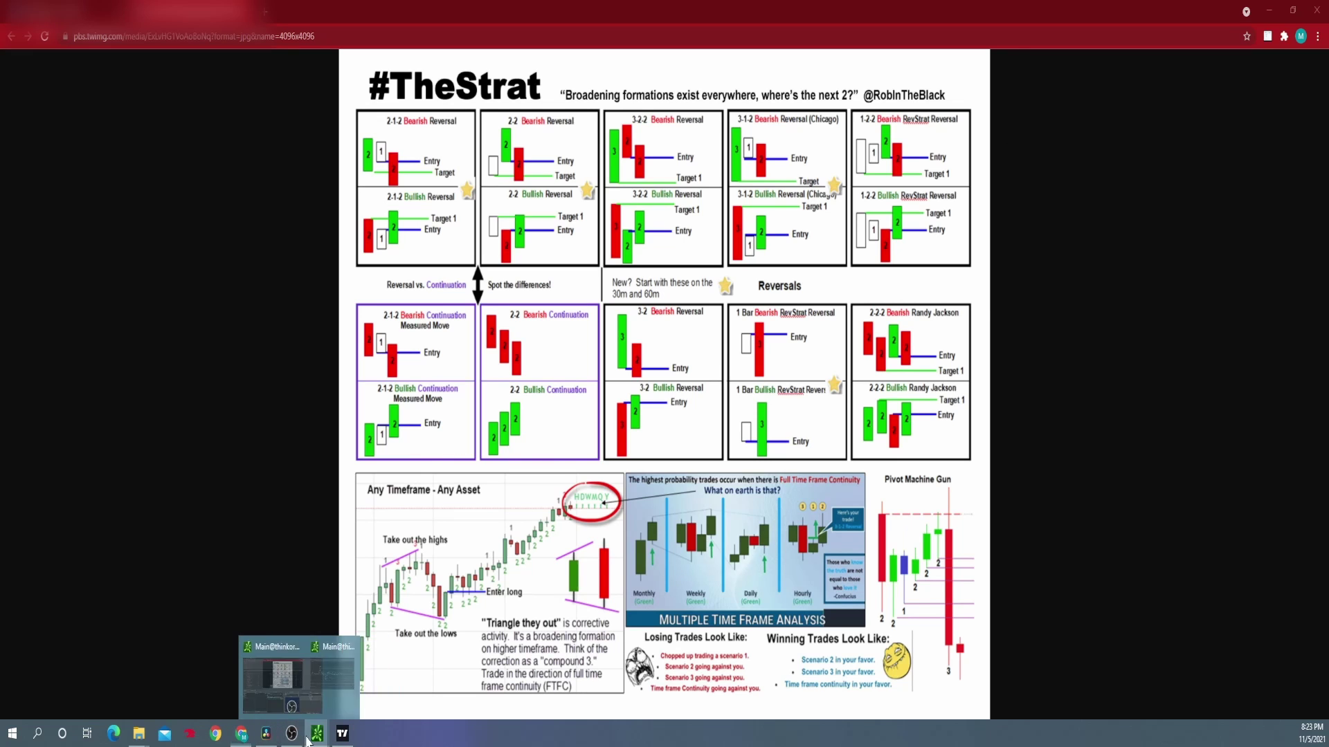
left_click(274, 700)
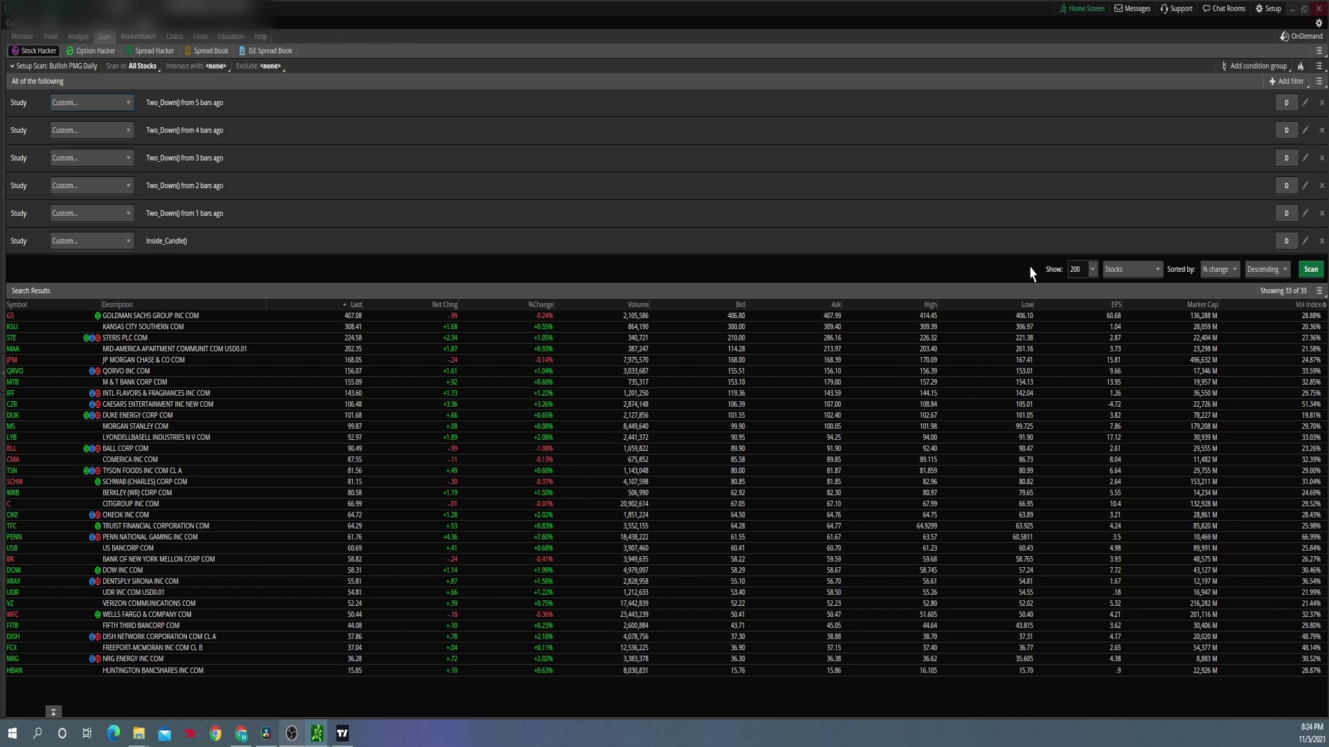
left_click(1310, 269)
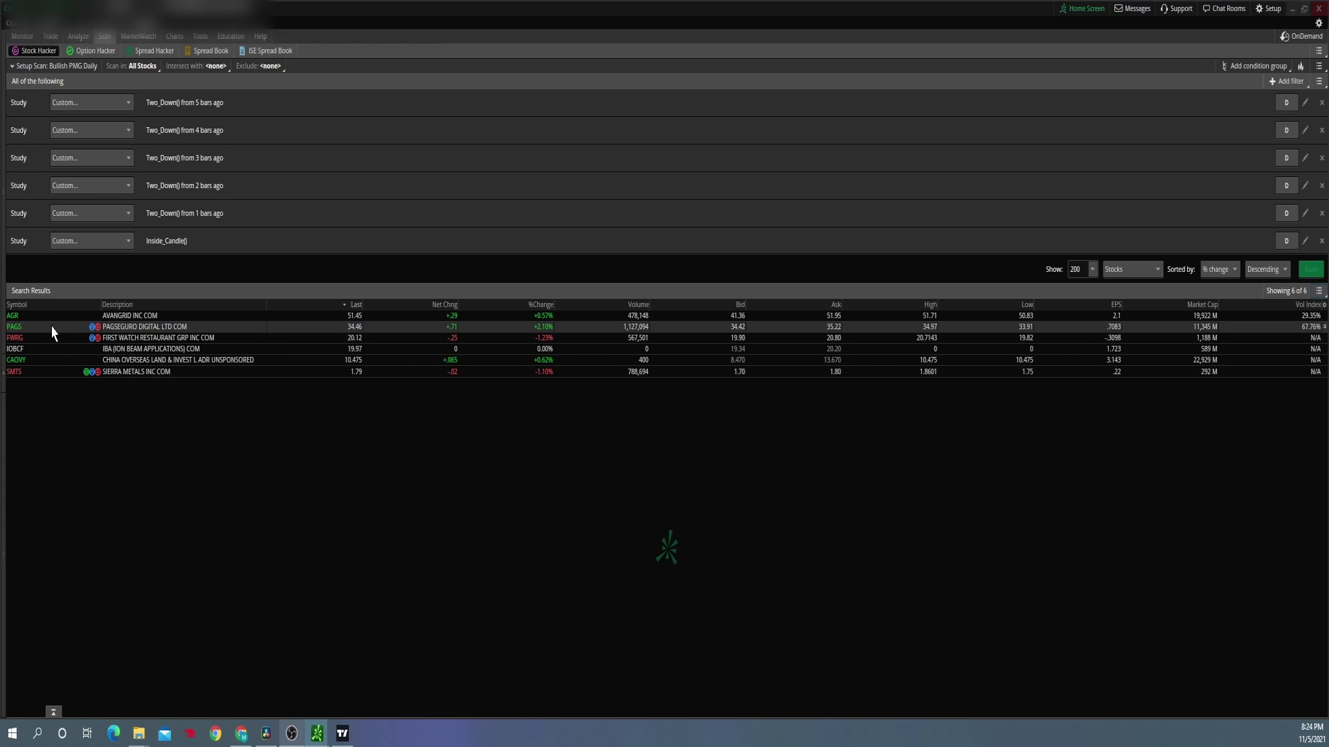
Switch to TradingView, load the AGR chart to check its candle sequence, and return to the scan results.
left_click(342, 733)
type("AGR")
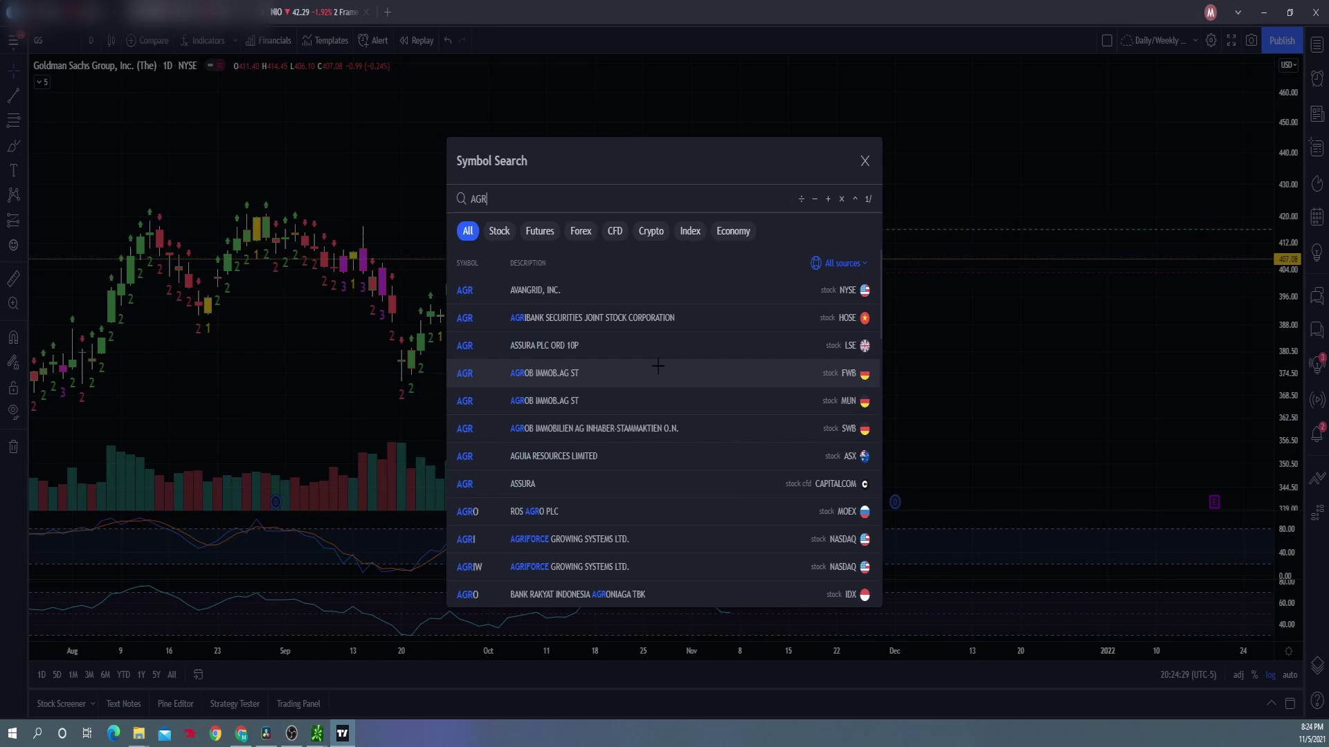
key("Return")
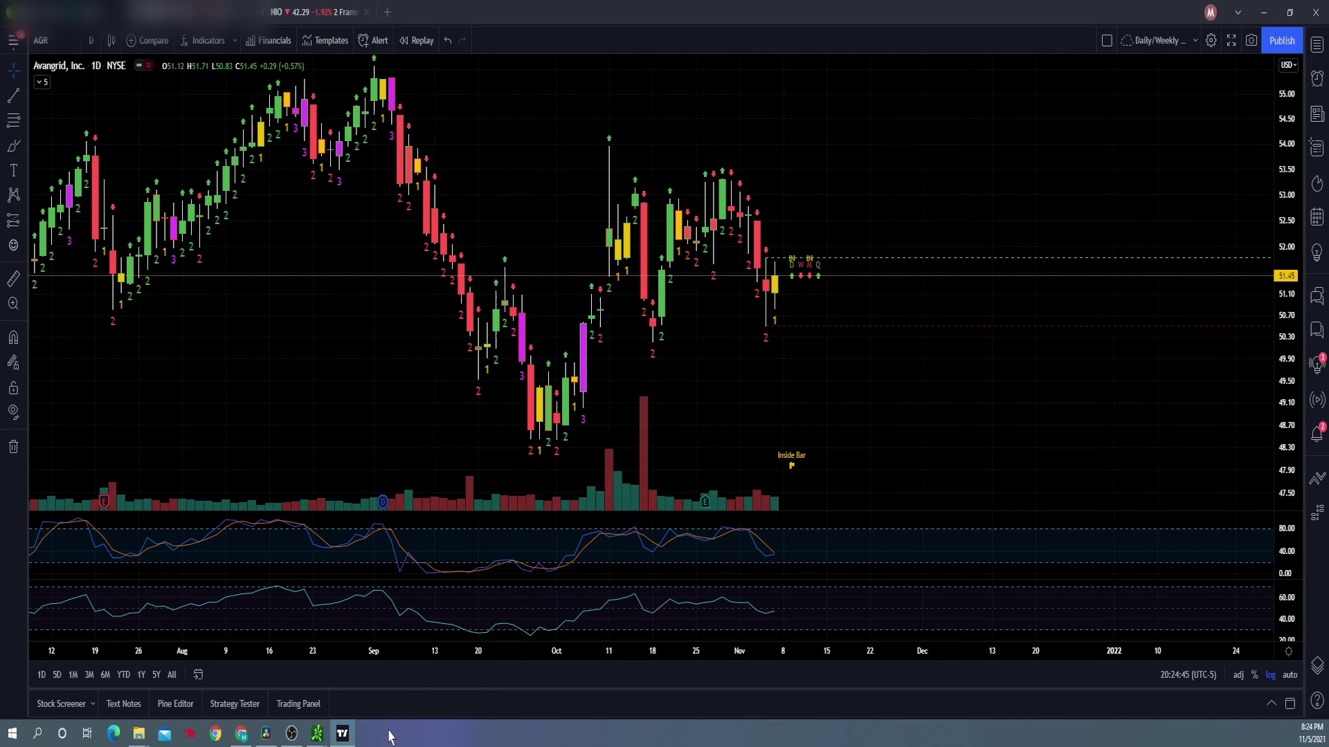
left_click(346, 735)
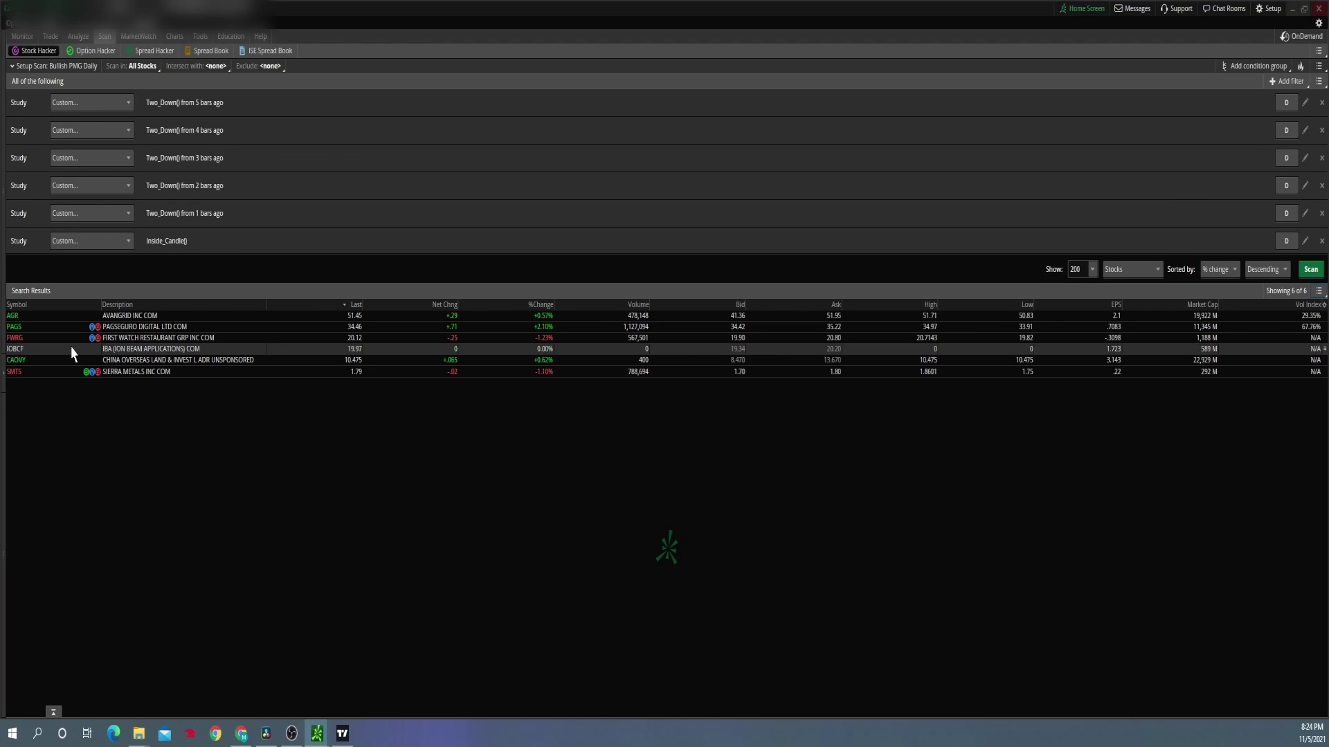
Load the PAGS chart in TradingView, examine its latest candles and return to the thinkorswim scan results.
left_click(344, 740)
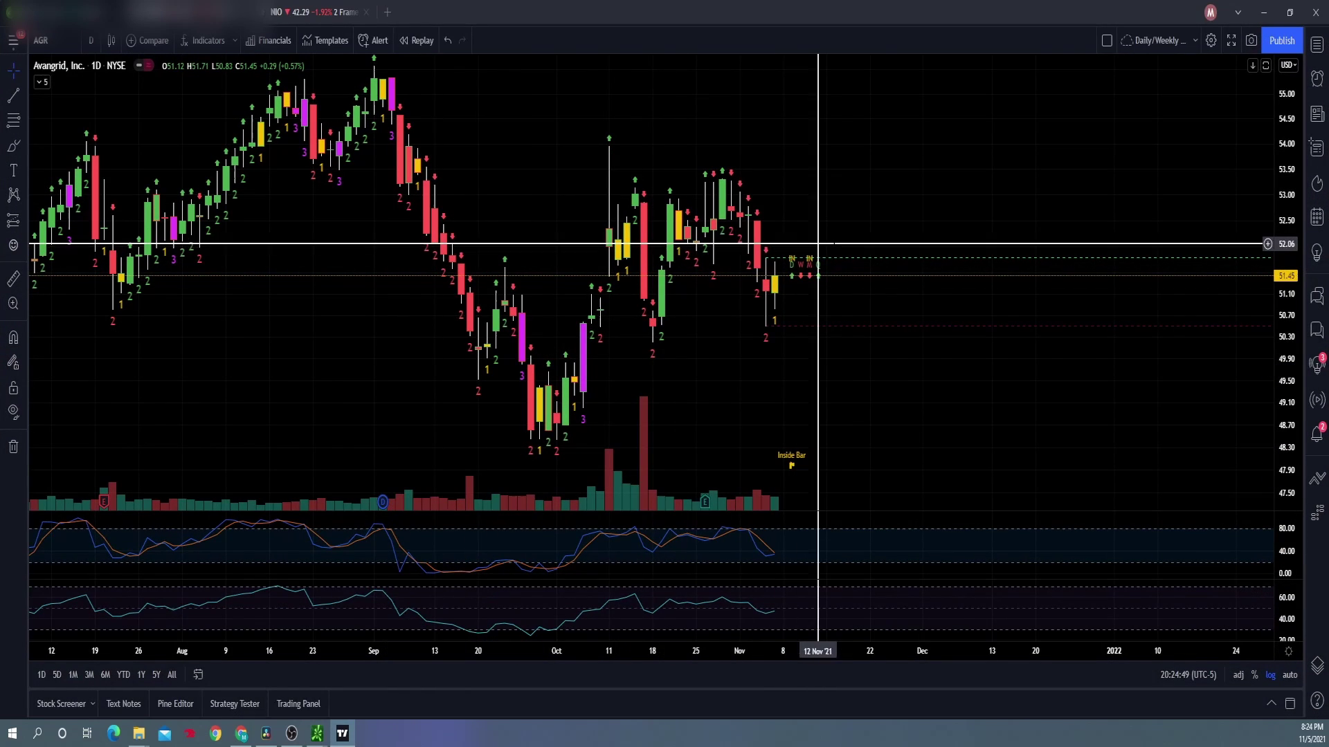
type("PAGS")
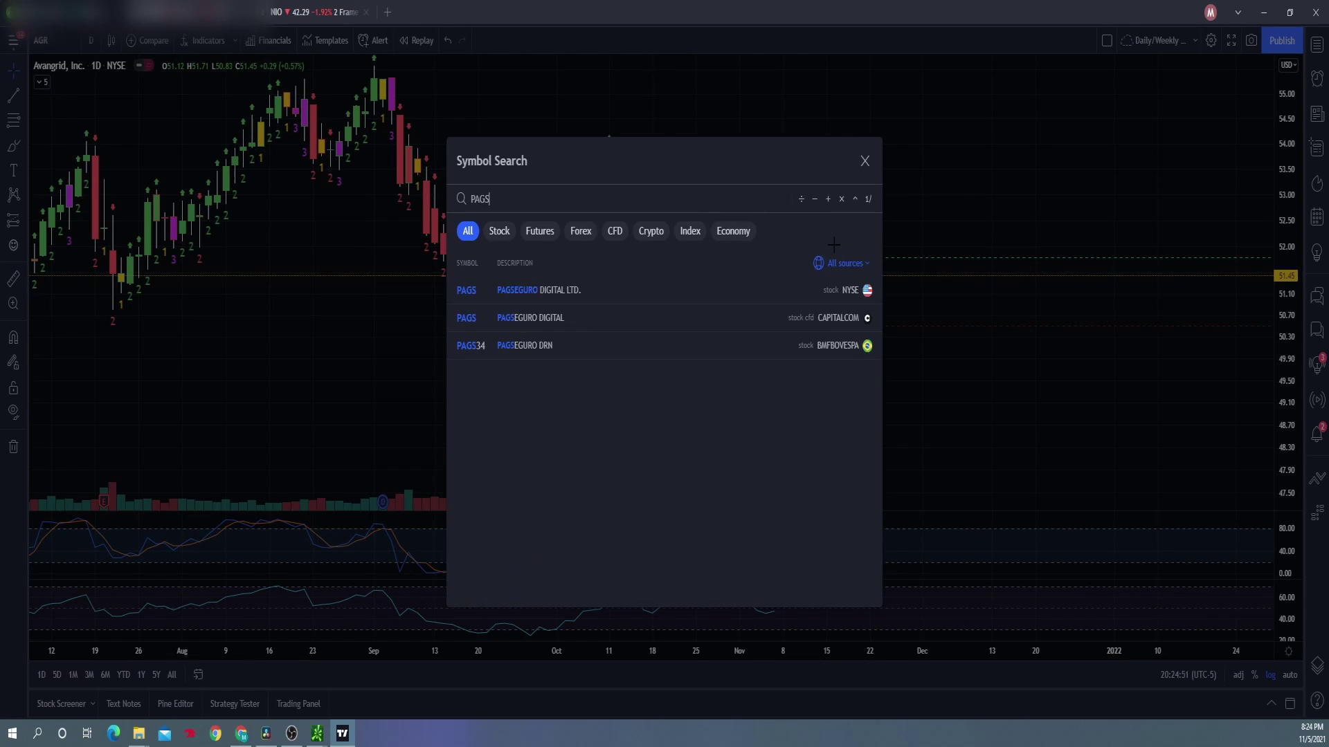
key("Return")
left_click_drag(780, 296, 774, 246)
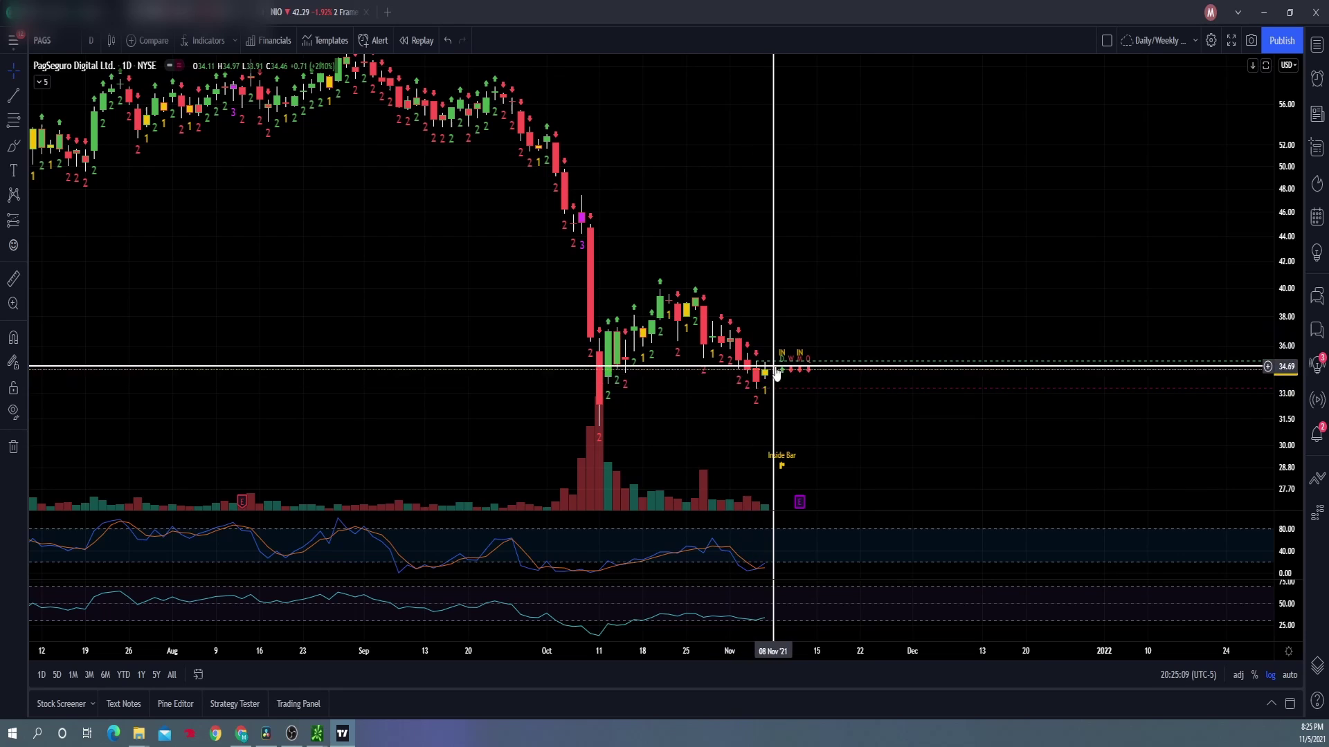
left_click(344, 733)
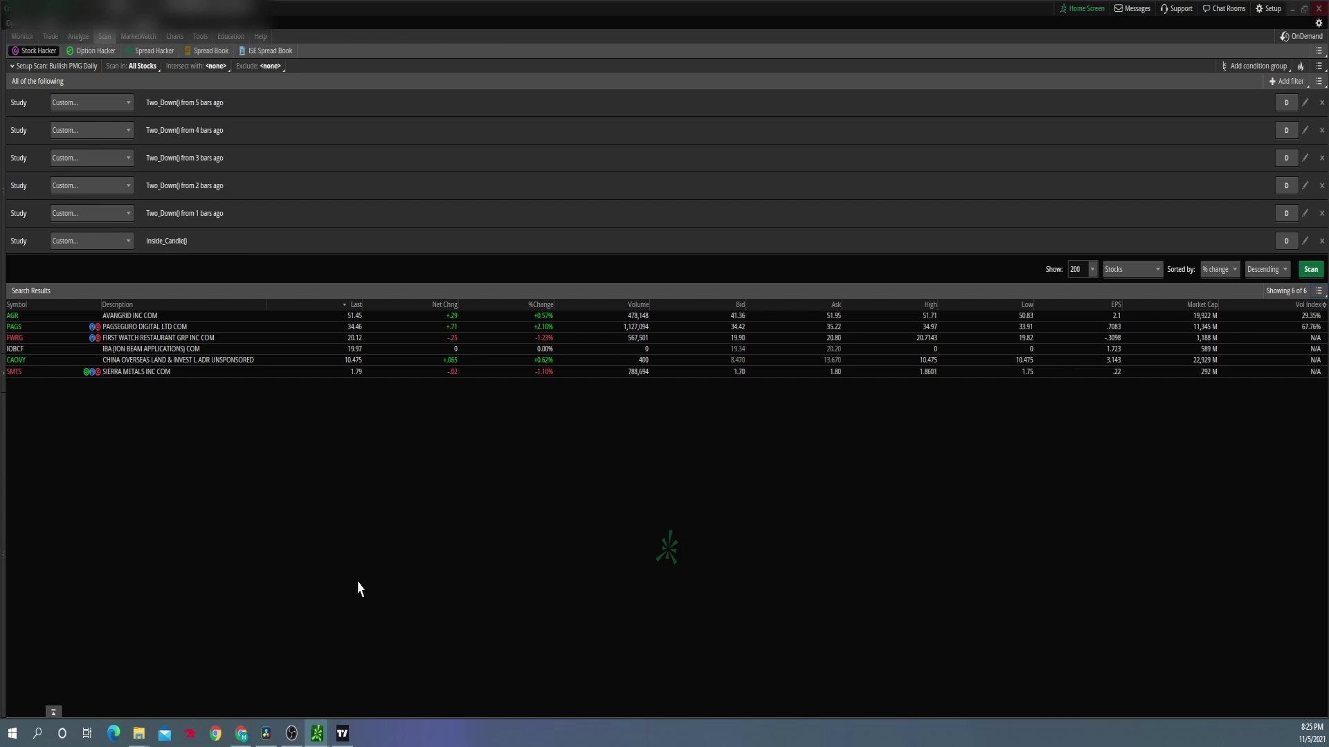
Load the FWRG chart in TradingView, inspect its recent candles and return to the thinkorswim scan results.
left_click(344, 733)
type("FWRG")
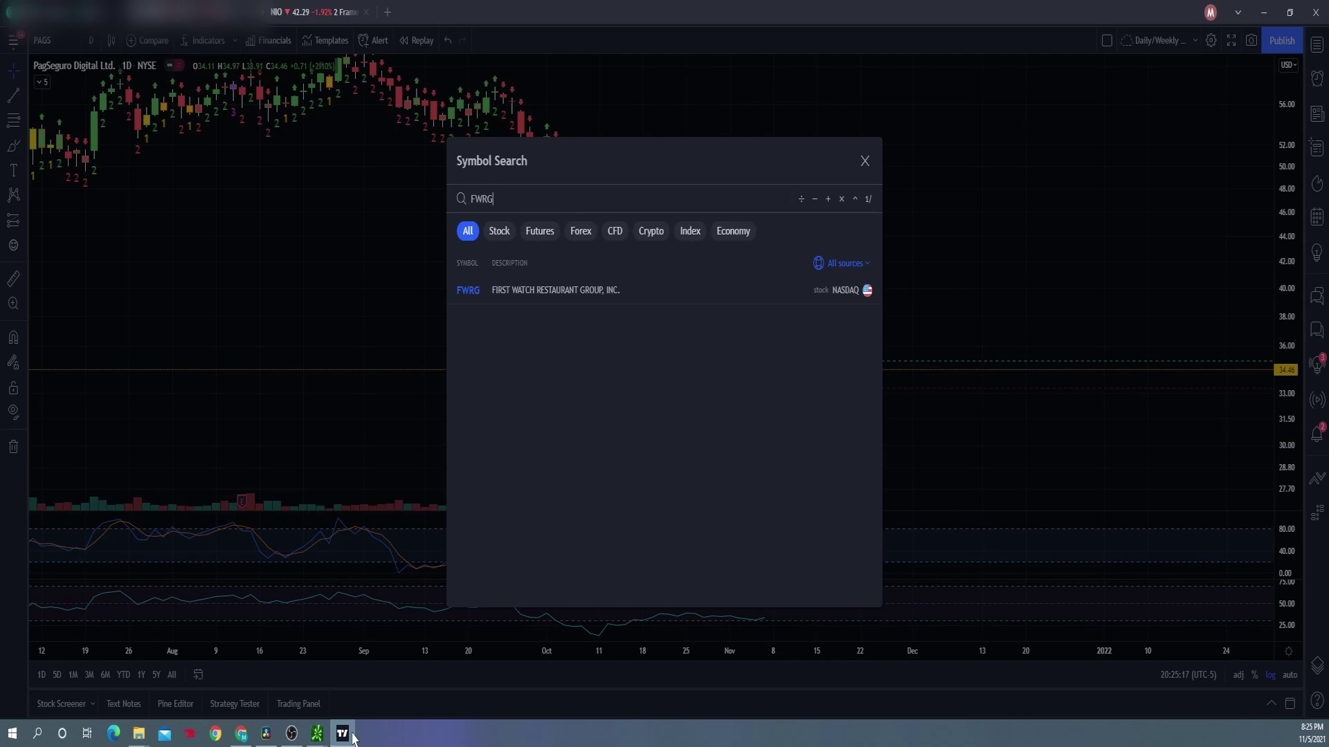
key("Return")
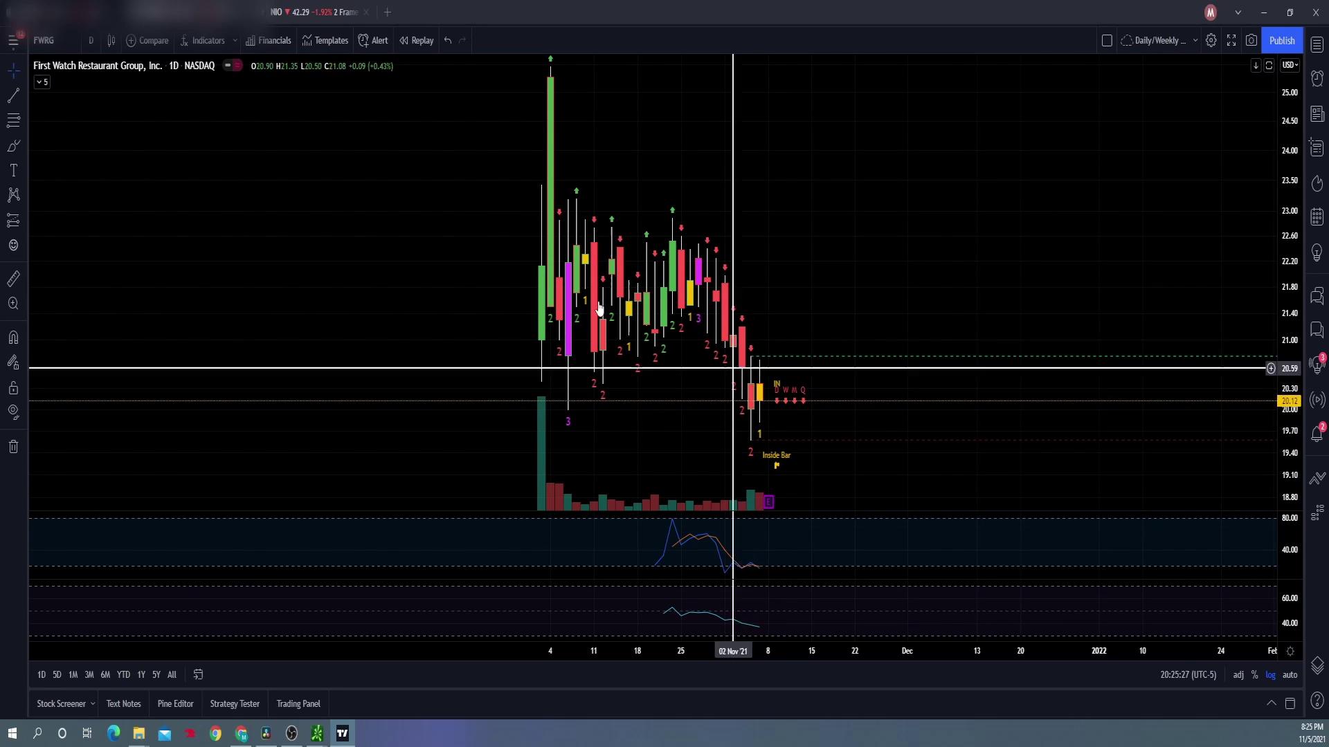
left_click(343, 736)
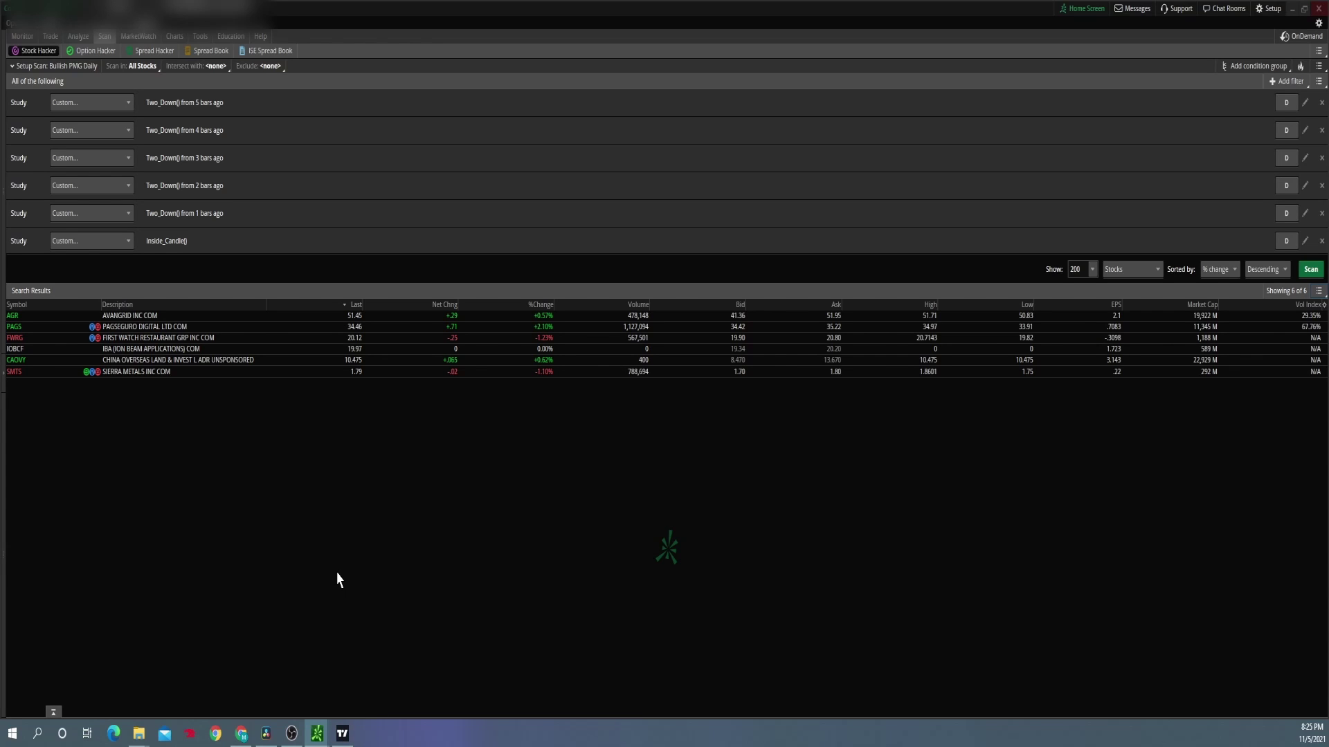
Switch to the browser to review the #TheStrat reversal and Pivot Machine Gun patterns, and return to thinkorswim's scan.
left_click(343, 734)
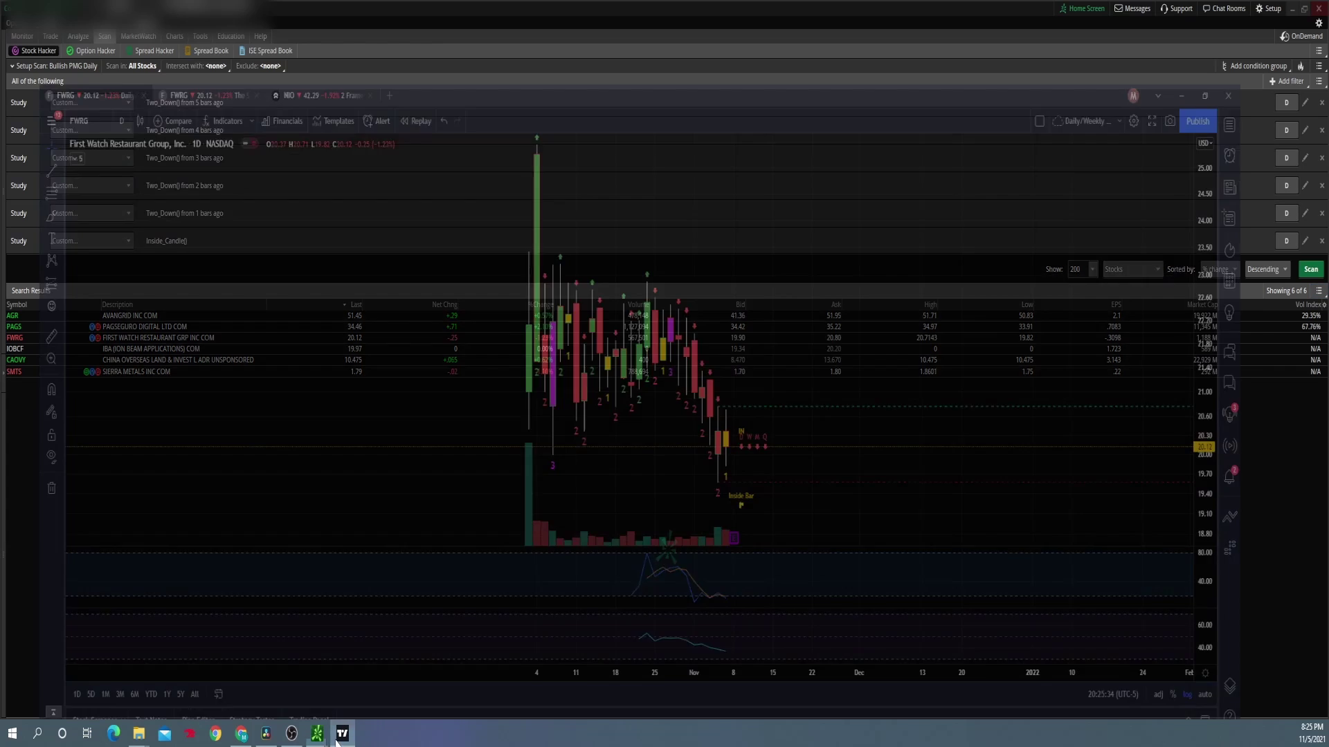
left_click(342, 733)
left_click(241, 734)
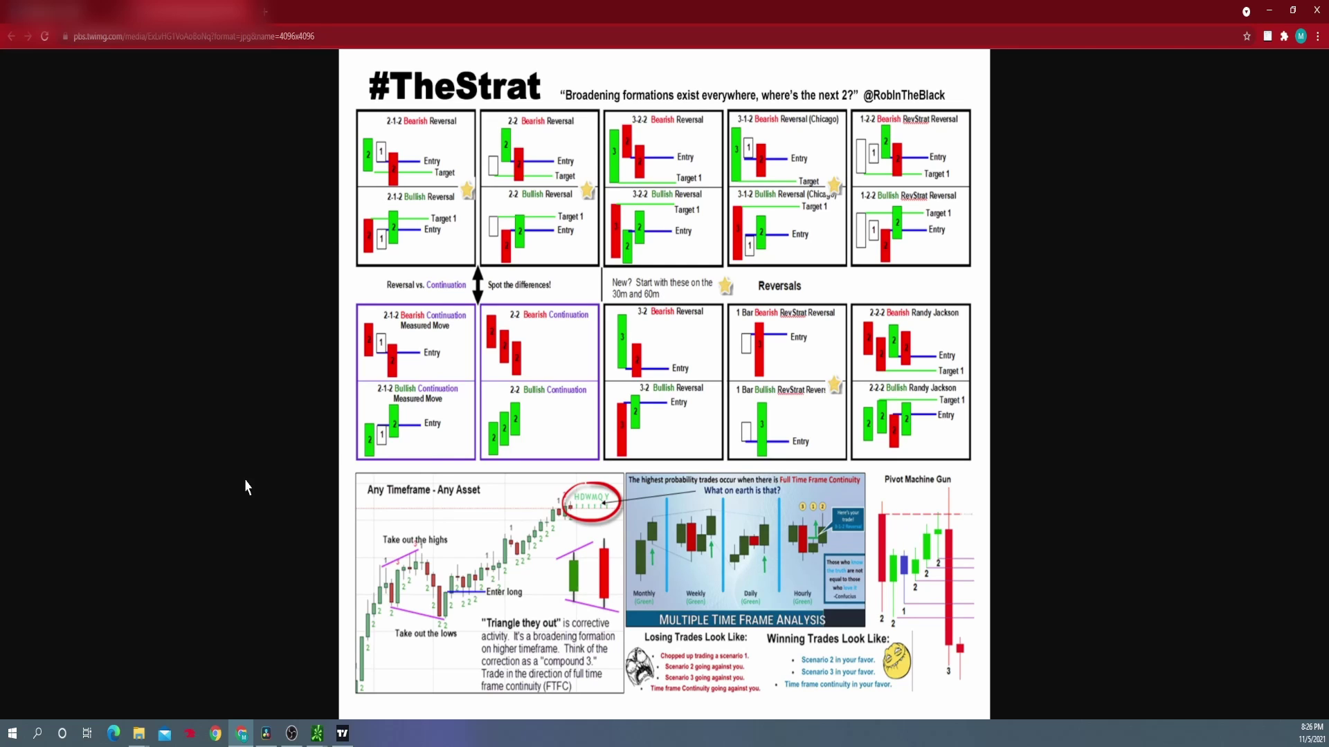
mouse_move(315, 723)
left_click(313, 682)
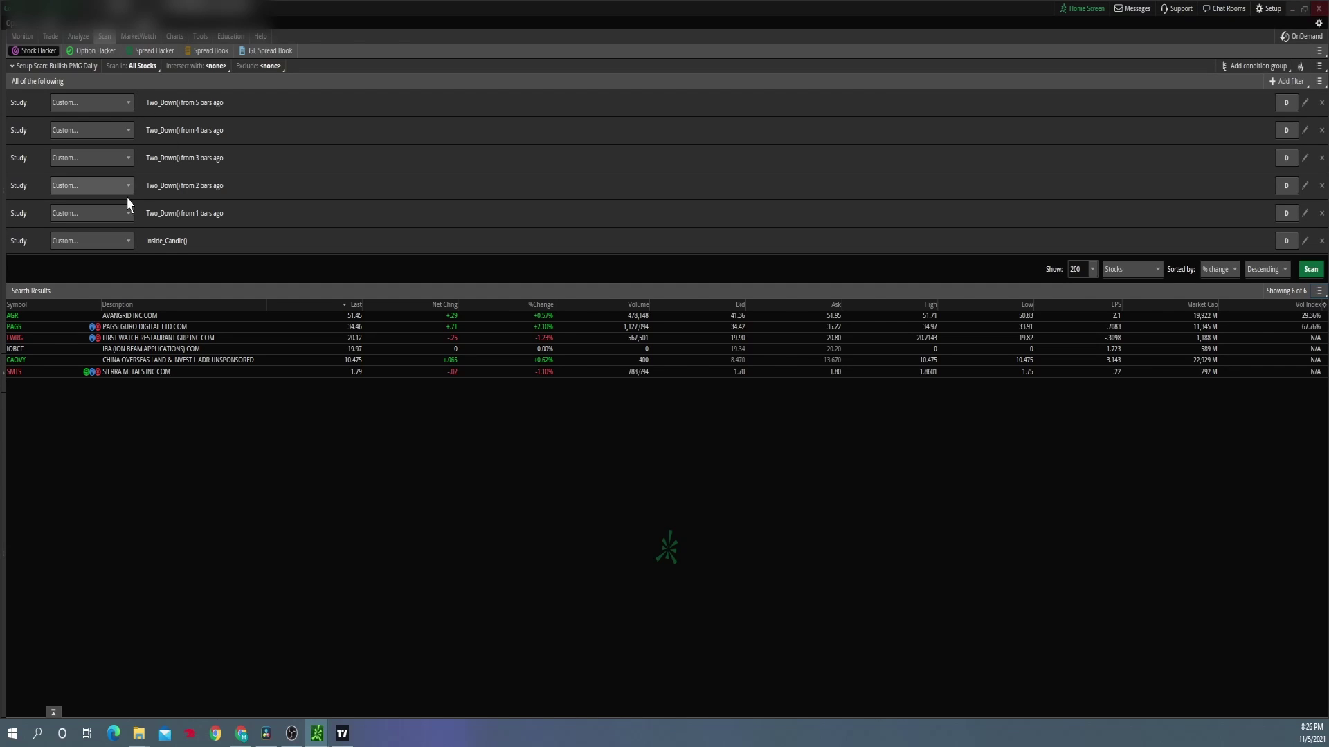
Bring up the user-defined pattern choices for the scan's Inside_Candle study filter.
left_click(128, 241)
mouse_move(113, 434)
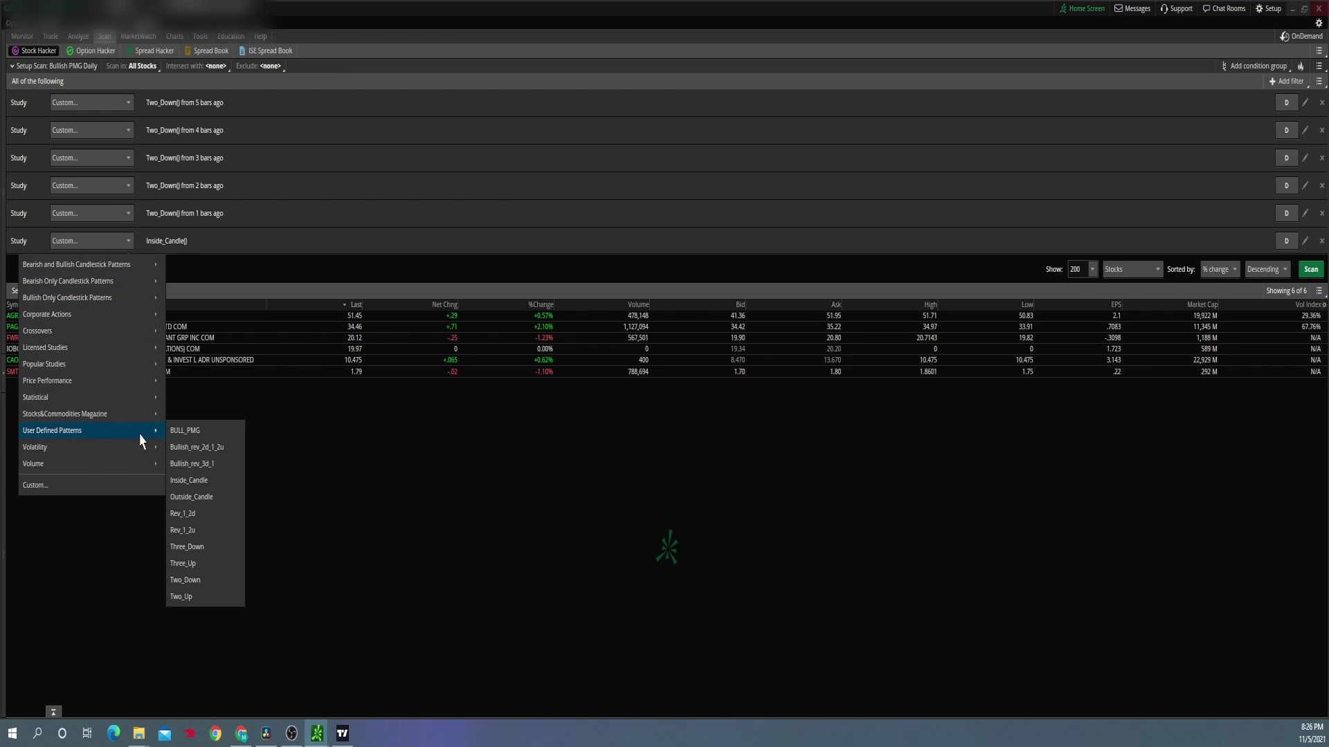